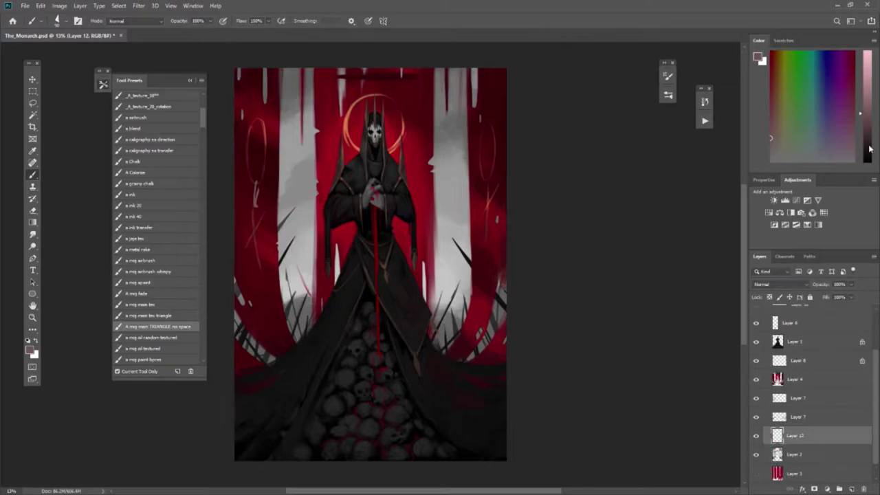
# - Lay a black gradient over the painting and add Layer 13 above red-pillars Layer 4
pyautogui.moveTo(397, 310); pyautogui.dragTo(394, 410)
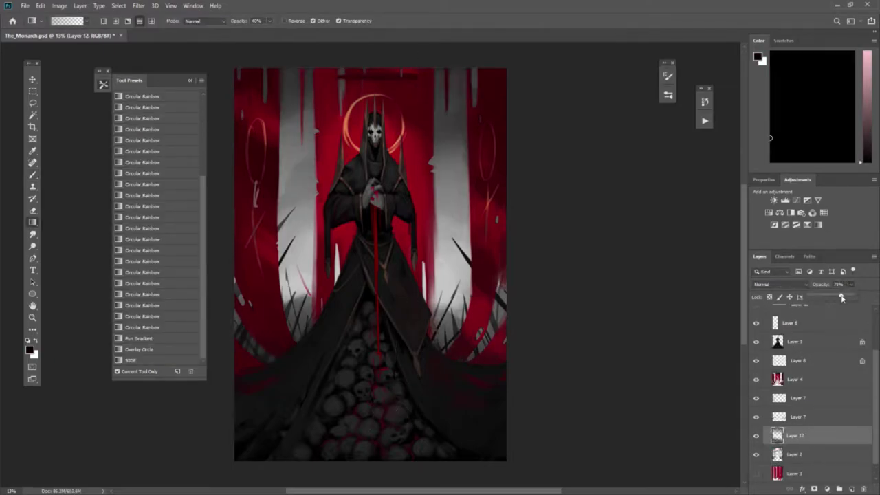
pyautogui.click(794, 379)
pyautogui.hotkey('ctrl', 'shift', 'n')
pyautogui.click(473, 171)
# - Draw a dark top-down gradient on clipped Layer 13 at 62% opacity, then select Layer 8
pyautogui.moveTo(429, 203); pyautogui.dragTo(435, 58)
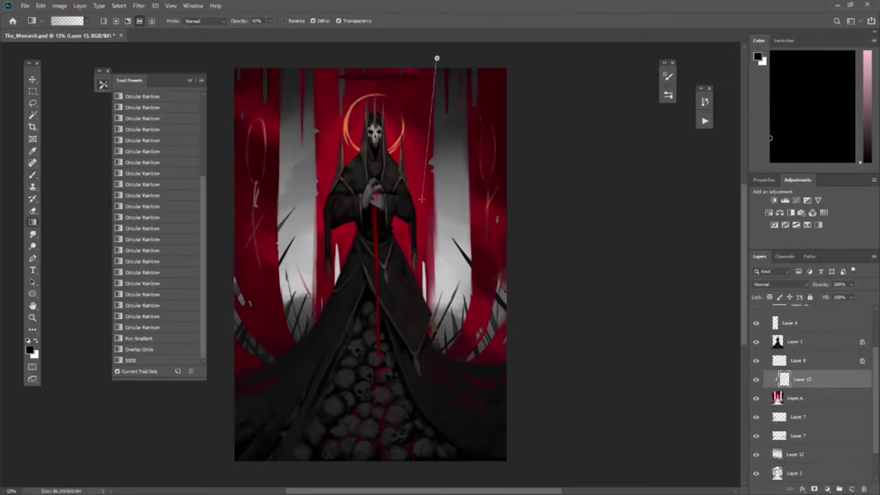
pyautogui.moveTo(852, 297); pyautogui.dragTo(842, 297)
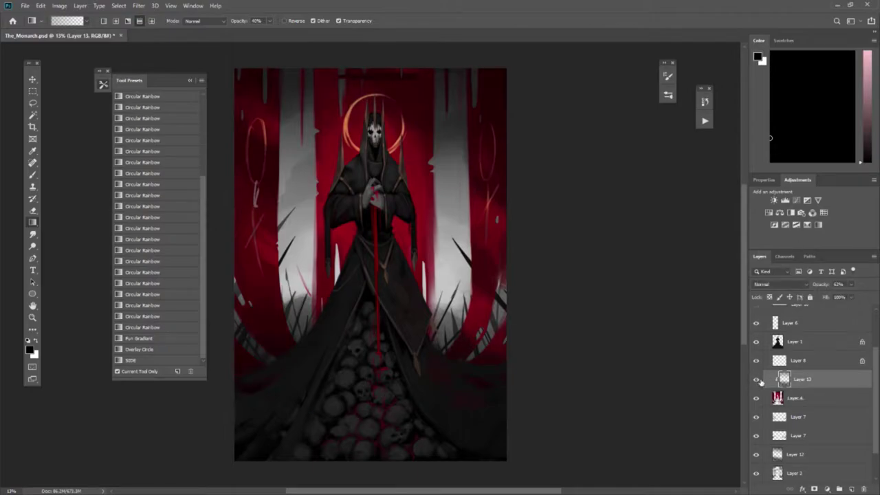
pyautogui.press('b')
pyautogui.press('r')
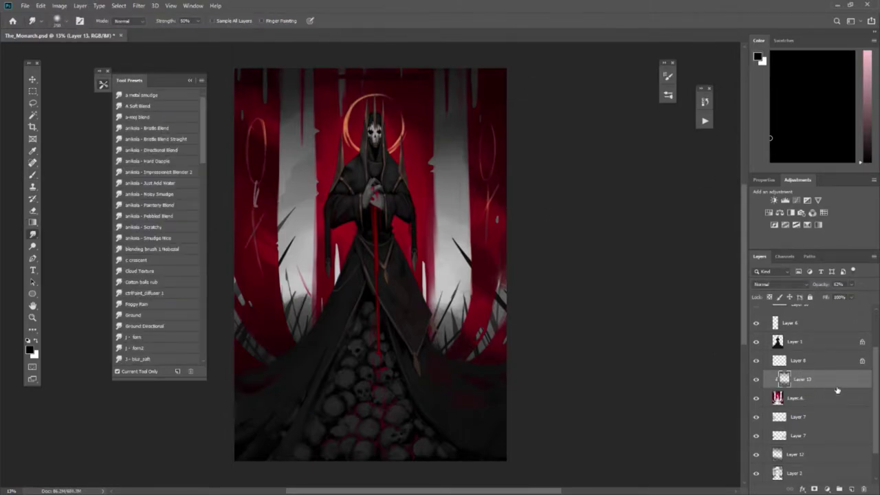
pyautogui.click(825, 360)
# - Check the image size, leaving it unchanged, and zoom in on the figure
pyautogui.press('b')
pyautogui.press('z')
pyautogui.hotkey('ctrl', 'alt', 'i')
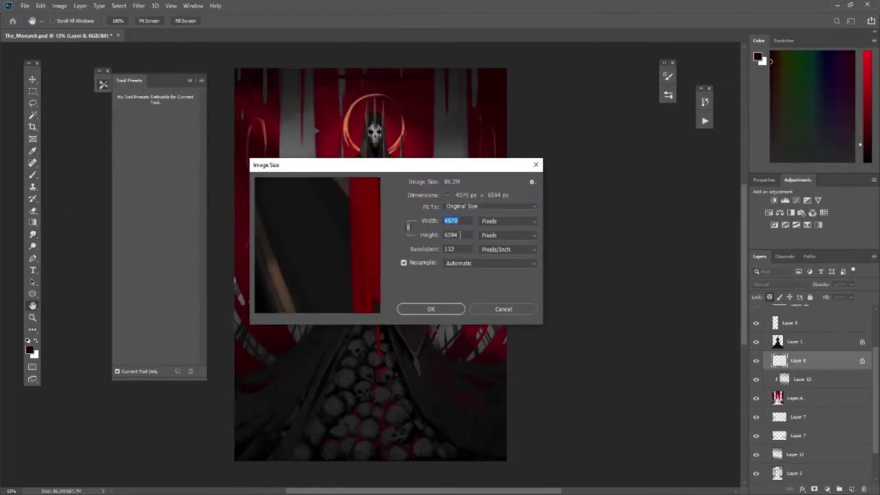
pyautogui.press('Escape')
pyautogui.scroll(2, 382, 413)
pyautogui.scroll(2, 494, 253)
# - On the figure's Layer 1, paint and erase around the skull mask with halo orange
pyautogui.click(768, 347)
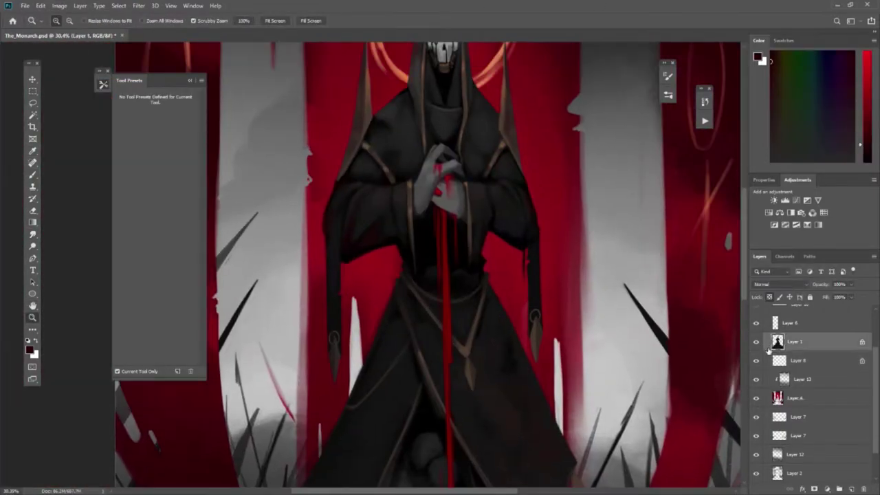
pyautogui.press('b')
pyautogui.scroll(3, 380, 137)
pyautogui.keyDown('alt'); pyautogui.click(350, 150); pyautogui.keyUp('alt')
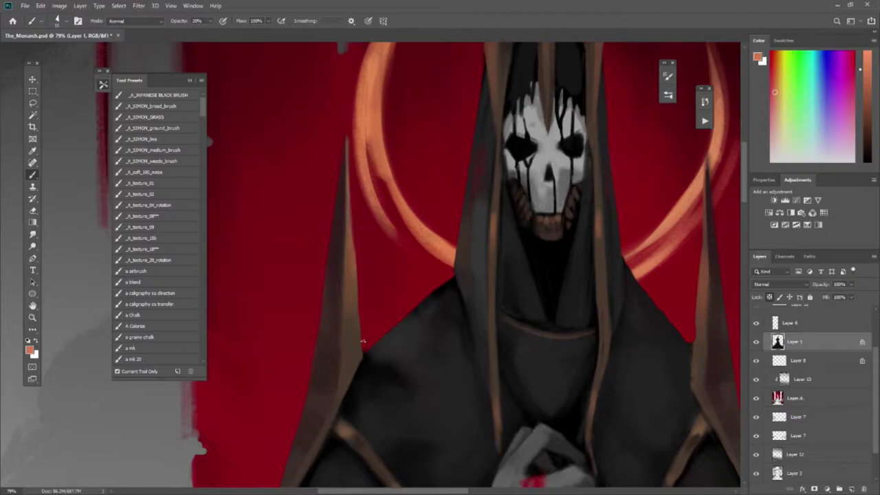
pyautogui.press('e')
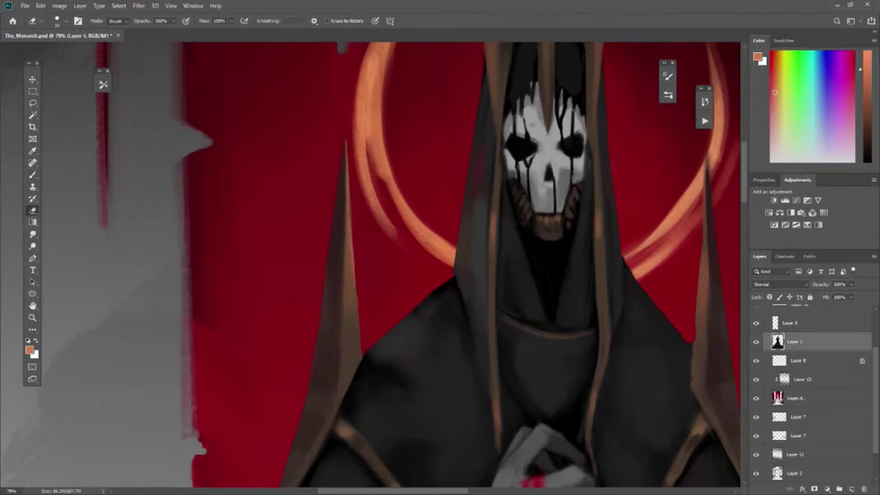
# - Repaint the hood with near-black tones sampled from it, erasing stray edges
pyautogui.press('b')
pyautogui.scroll(2, 490, 141)
pyautogui.keyDown('alt'); pyautogui.click(485, 272); pyautogui.keyUp('alt')
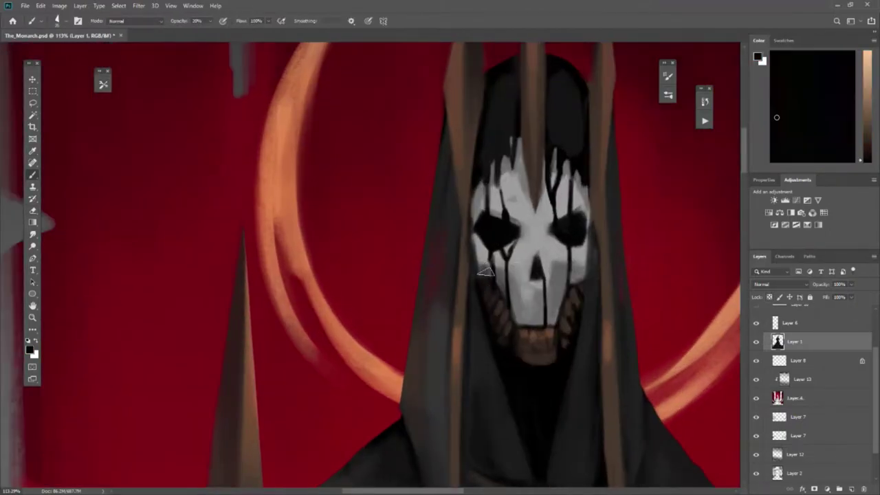
pyautogui.keyDown('alt'); pyautogui.click(550, 278); pyautogui.keyUp('alt')
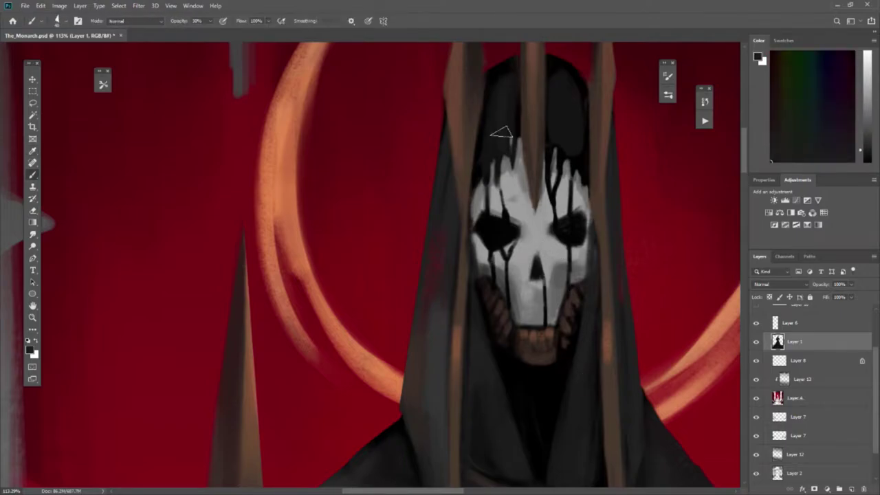
pyautogui.scroll(3, 586, 202)
pyautogui.keyDown('alt'); pyautogui.click(599, 167); pyautogui.keyUp('alt')
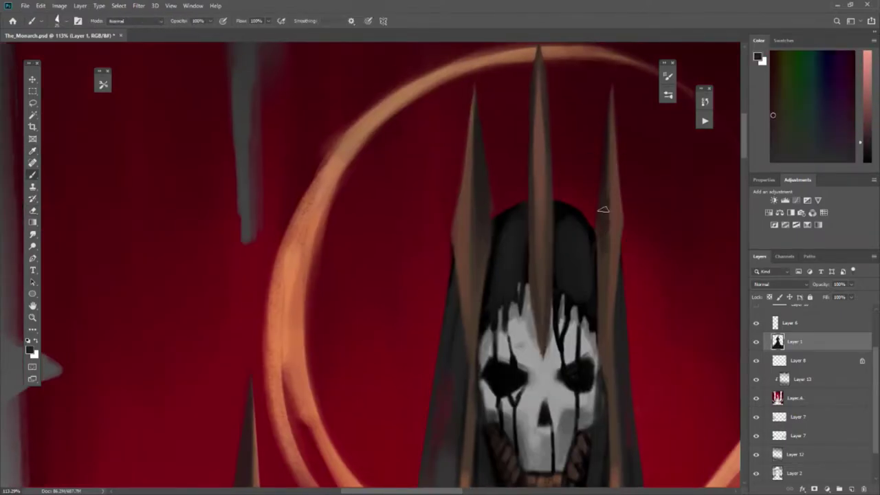
pyautogui.scroll(-2, 550, 390)
pyautogui.keyDown('alt'); pyautogui.click(550, 389); pyautogui.keyUp('alt')
pyautogui.press('e')
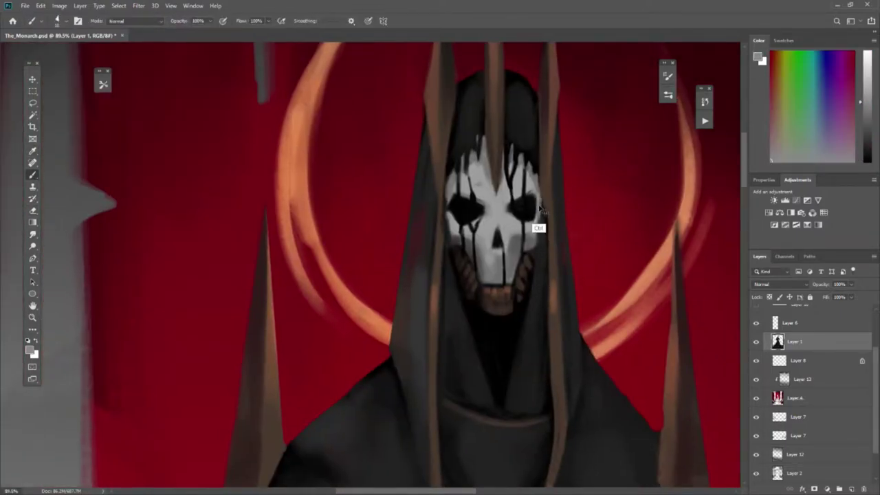
# - Extend the brown crown spikes up into the orange halo using sampled spike colours
pyautogui.press('b')
pyautogui.moveTo(547, 77); pyautogui.dragTo(539, 208)
pyautogui.keyDown('alt'); pyautogui.click(434, 110); pyautogui.keyUp('alt')
pyautogui.keyDown('alt'); pyautogui.click(427, 176); pyautogui.keyUp('alt')
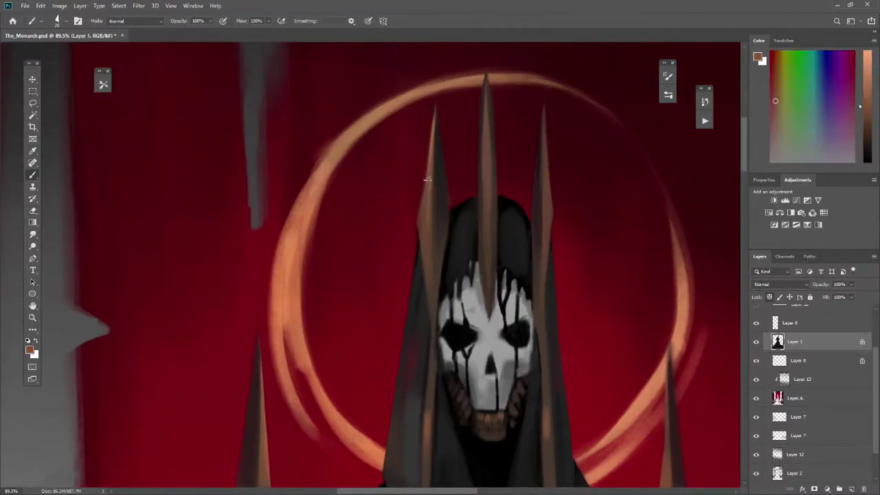
pyautogui.scroll(-5, 471, 196)
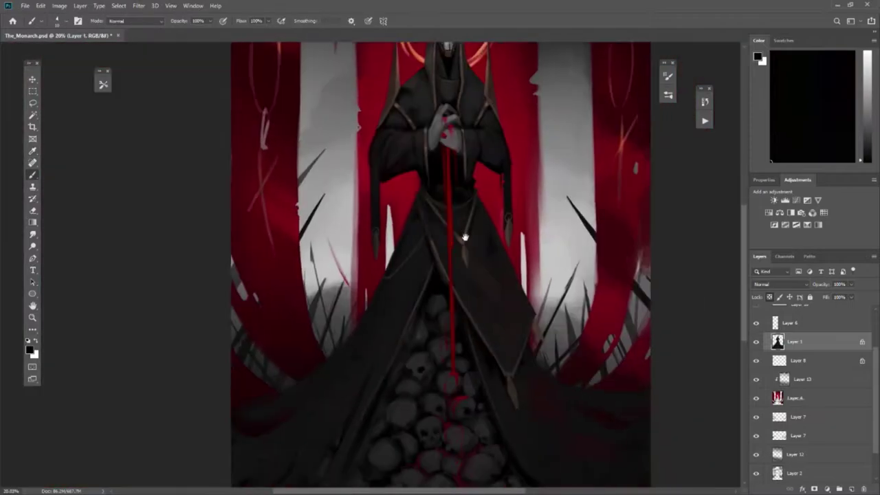
# - Shade the robe's lower folds with the brush at 30% opacity
pyautogui.scroll(5, 429, 351)
pyautogui.scroll(-2, 429, 351)
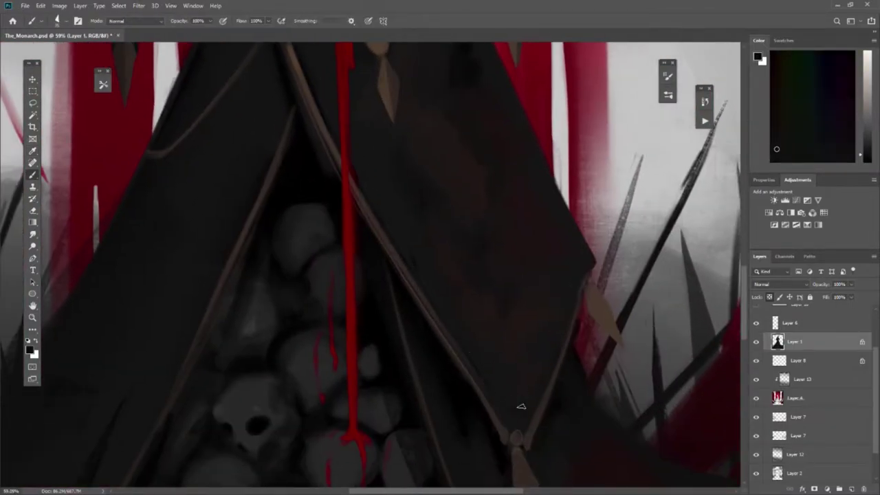
pyautogui.press('3')
pyautogui.scroll(-3, 475, 275)
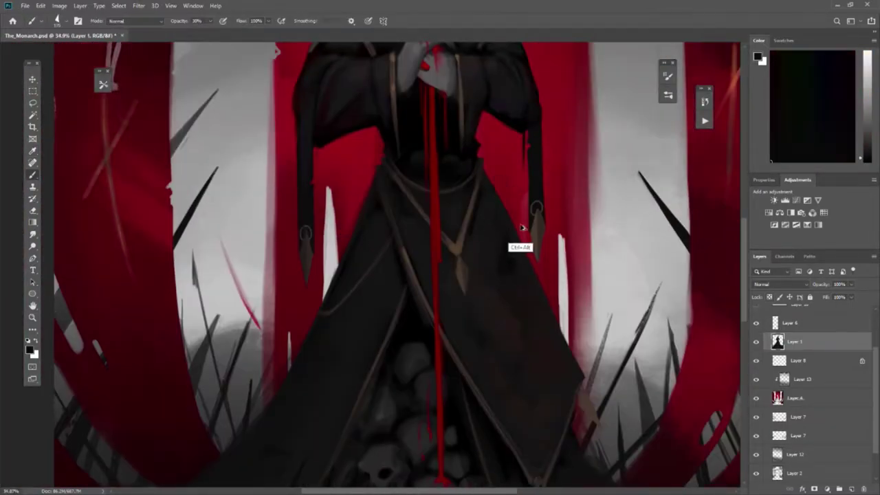
pyautogui.scroll(-2, 558, 309)
pyautogui.scroll(5, 471, 251)
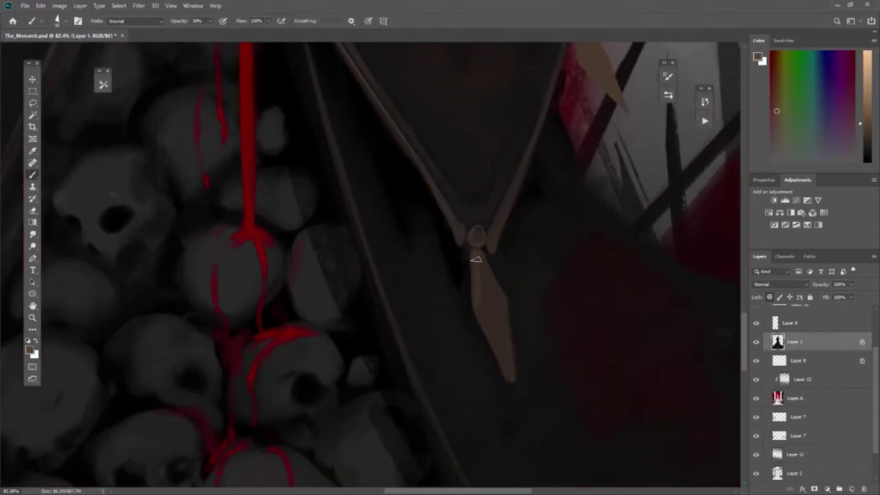
pyautogui.scroll(-3, 501, 378)
pyautogui.scroll(1, 389, 291)
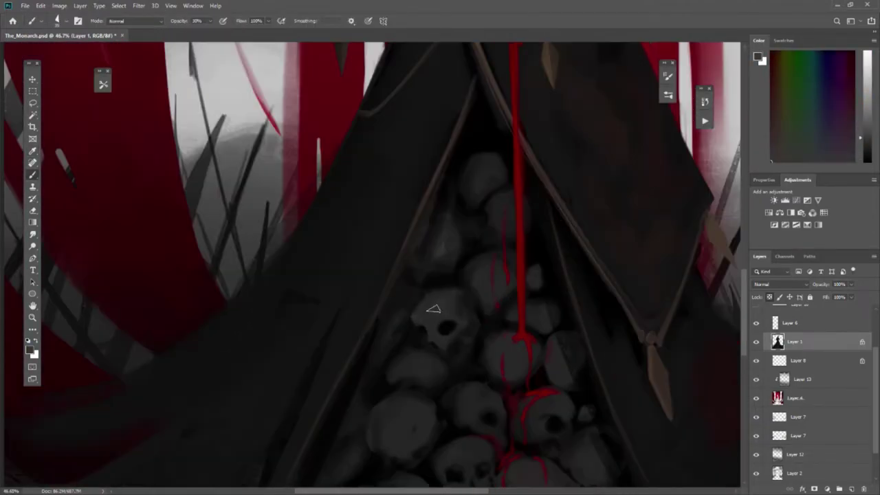
pyautogui.scroll(-2, 429, 297)
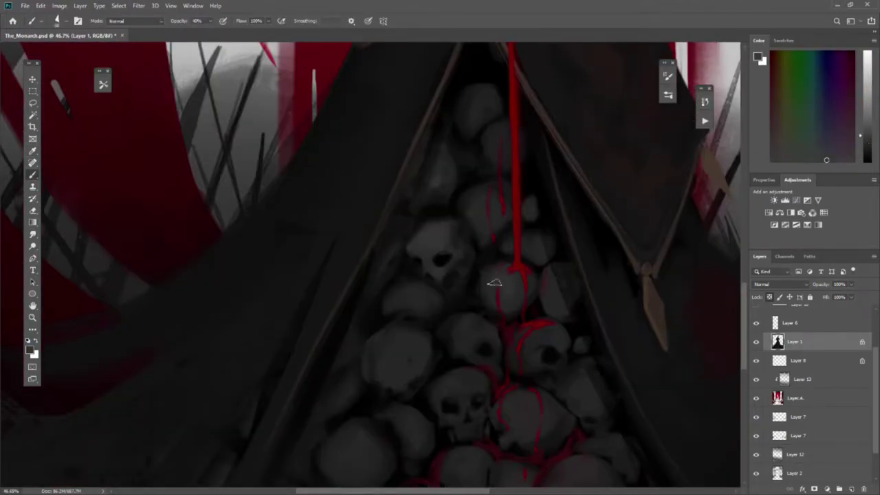
pyautogui.scroll(-2, 567, 271)
# - Sample dark robe colours and erase edges around the skull pile
pyautogui.keyDown('alt'); pyautogui.click(538, 278); pyautogui.keyUp('alt')
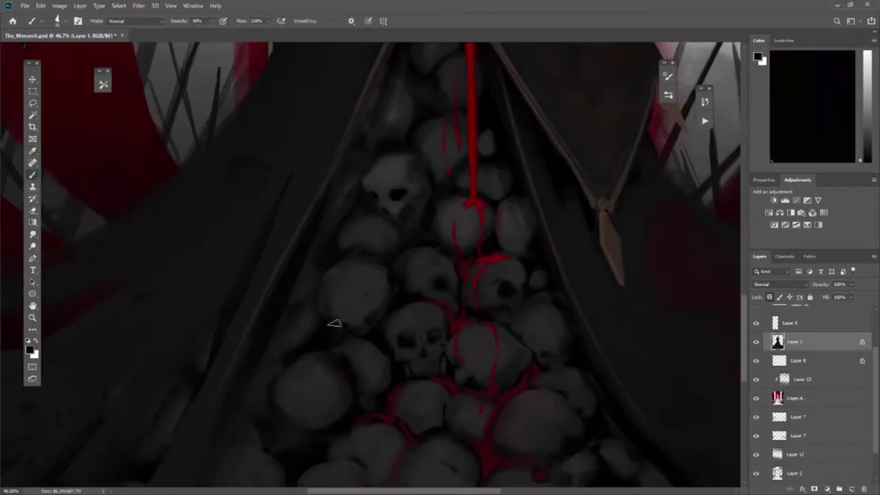
pyautogui.scroll(-2, 334, 309)
pyautogui.keyDown('alt'); pyautogui.click(425, 150); pyautogui.keyUp('alt')
pyautogui.press('e')
pyautogui.press('/')
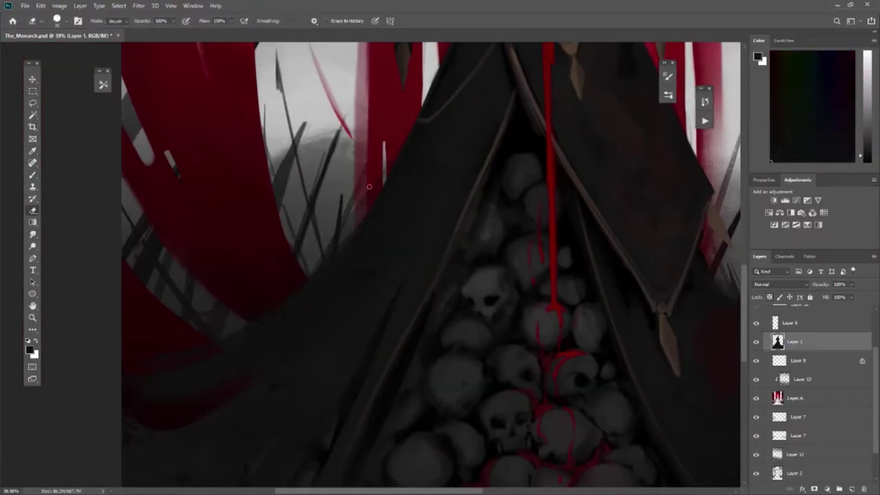
pyautogui.scroll(-3, 277, 287)
pyautogui.scroll(5, 387, 222)
# - Paint the skulls and blood streaks at 40% opacity with sampled robe tones, then zoom out
pyautogui.press('b')
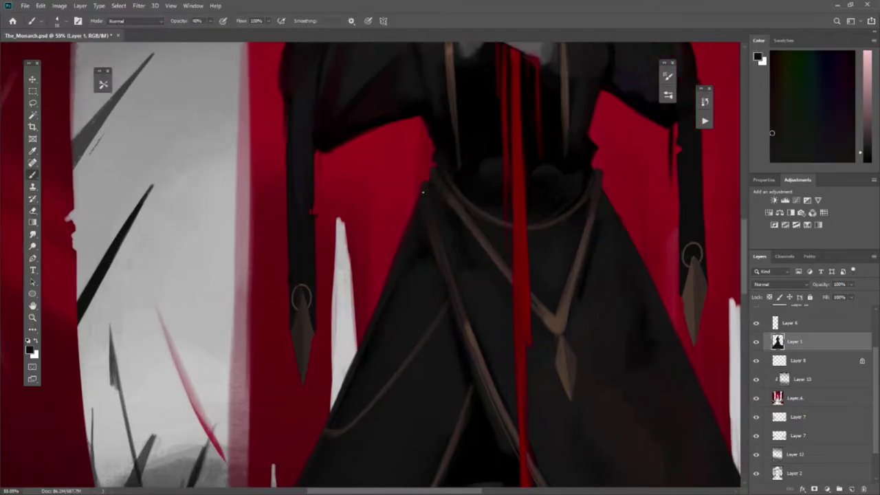
pyautogui.press('4')
pyautogui.keyDown('alt'); pyautogui.click(485, 220); pyautogui.keyUp('alt')
pyautogui.keyDown('alt'); pyautogui.click(499, 211); pyautogui.keyUp('alt')
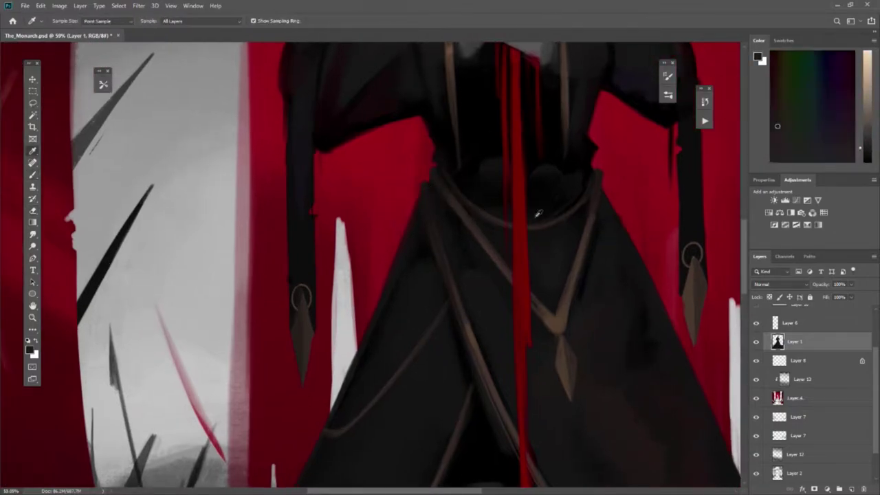
pyautogui.keyDown('alt'); pyautogui.click(512, 224); pyautogui.keyUp('alt')
pyautogui.moveTo(505, 219); pyautogui.dragTo(455, 162)
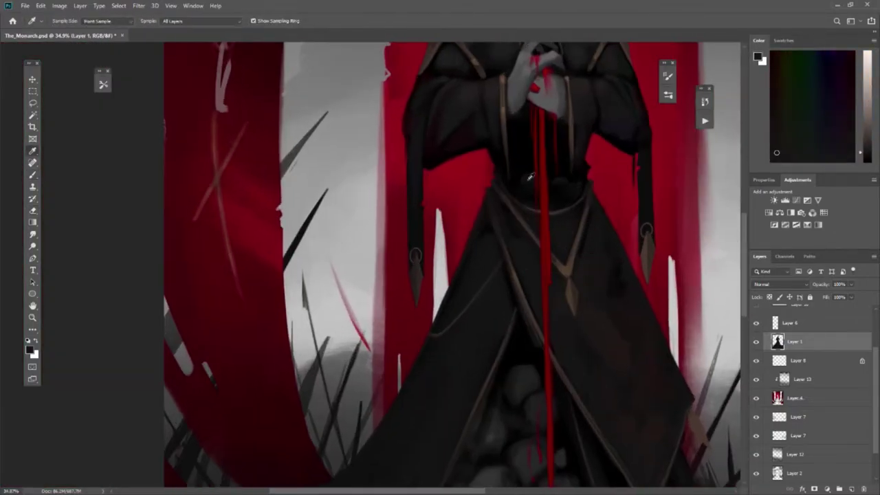
pyautogui.scroll(-3, 454, 162)
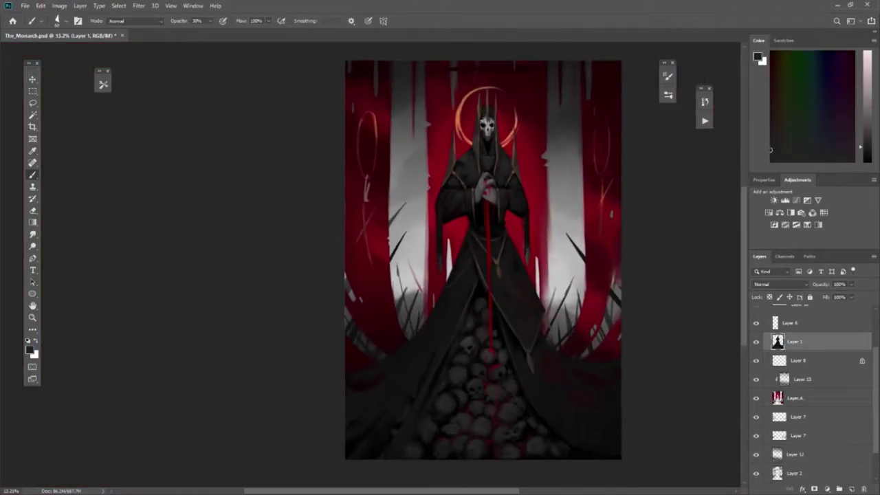
# - Move the view up to the skull mask and set brush opacity to 30%
pyautogui.scroll(2, 506, 305)
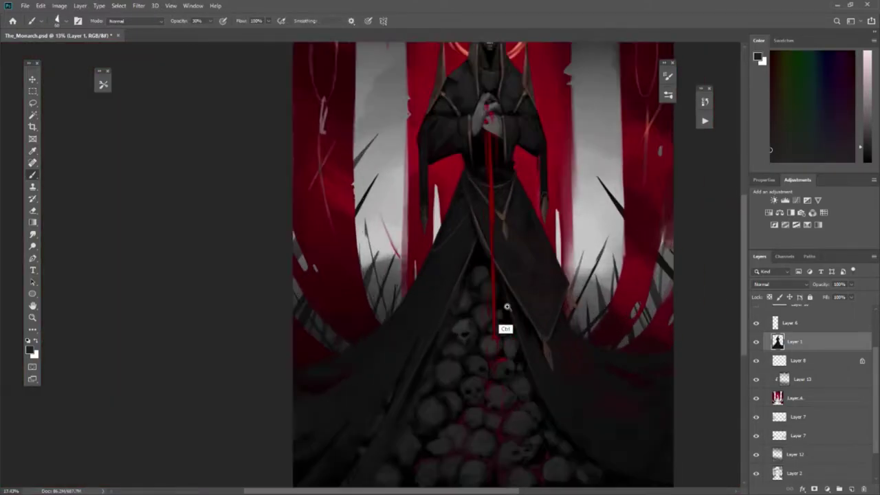
pyautogui.scroll(2, 465, 240)
pyautogui.scroll(1, 418, 255)
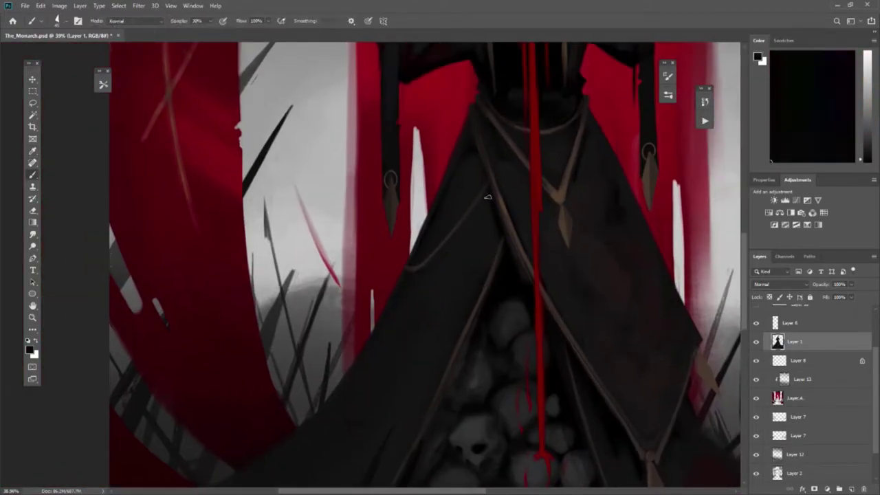
pyautogui.scroll(3, 505, 249)
pyautogui.scroll(1, 512, 234)
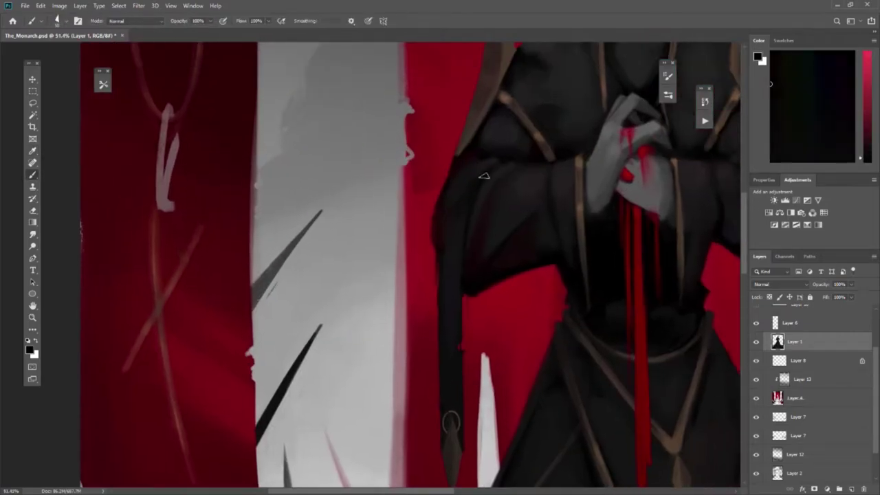
pyautogui.hscroll(3, 519, 222)
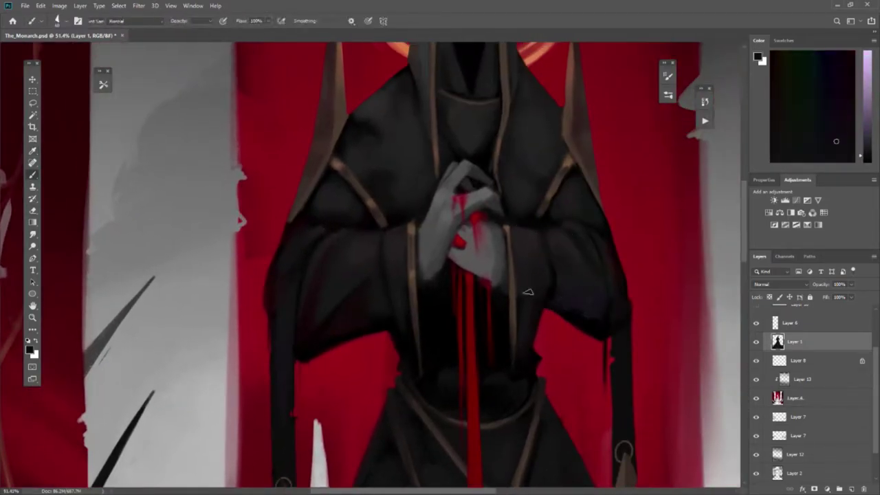
pyautogui.scroll(2, 424, 191)
pyautogui.scroll(3, 424, 190)
pyautogui.press('3')
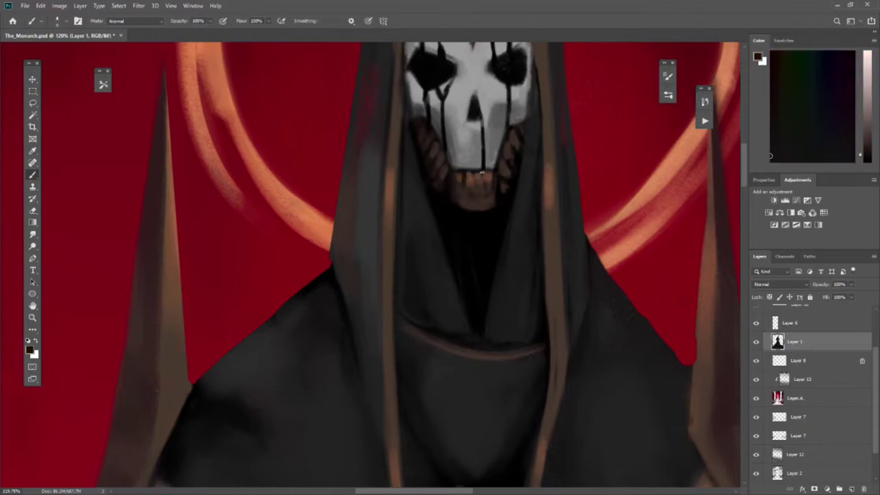
# - Paint warm brown-orange strokes around the mask's teeth using sampled colours
pyautogui.keyDown('alt'); pyautogui.click(512, 161); pyautogui.keyUp('alt')
pyautogui.keyDown('alt'); pyautogui.click(447, 167); pyautogui.keyUp('alt')
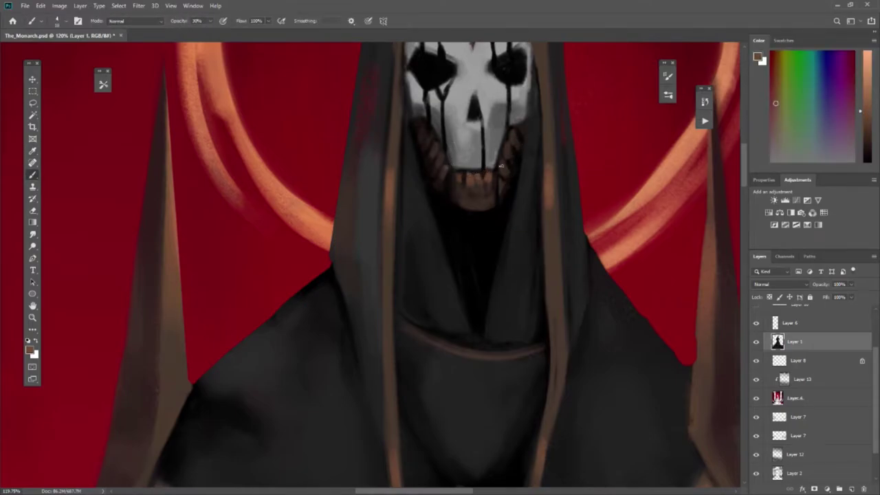
pyautogui.moveTo(458, 144); pyautogui.dragTo(483, 203)
pyautogui.scroll(-2, 419, 145)
# - Sample halo orange and clean up stray paint along the top of the hood
pyautogui.press('d')
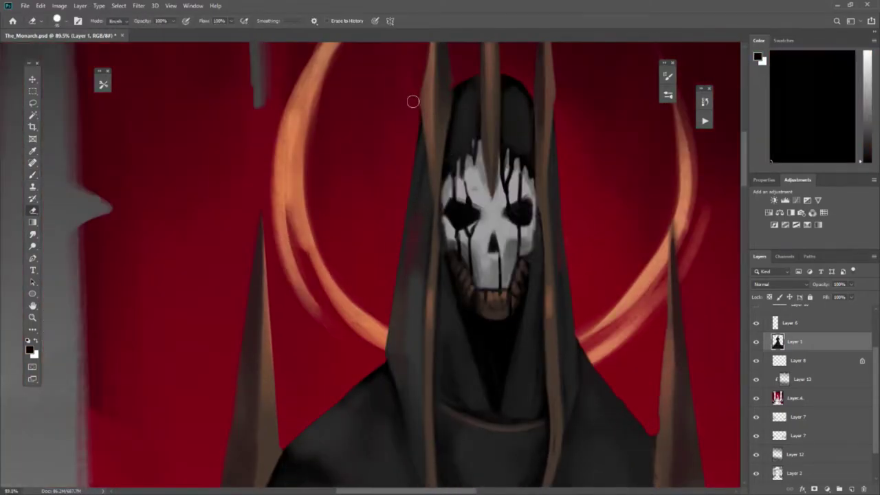
pyautogui.press('i')
pyautogui.click(420, 103)
pyautogui.moveTo(420, 103); pyautogui.dragTo(407, 185)
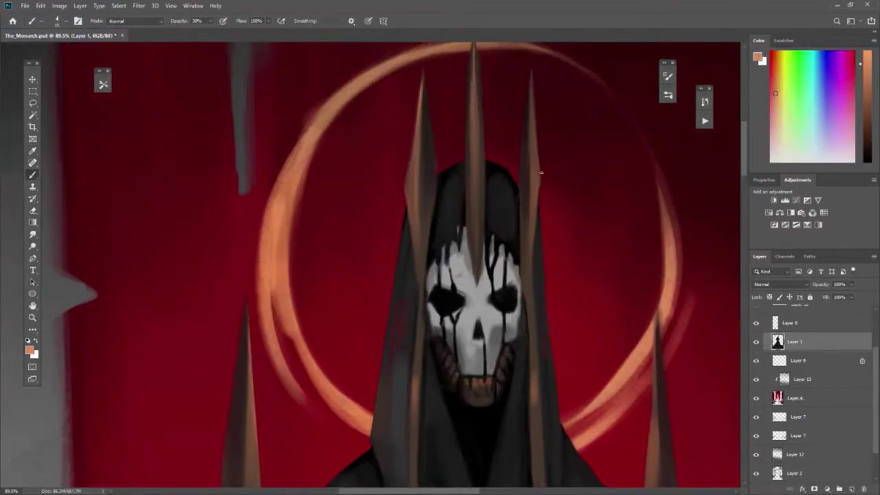
pyautogui.scroll(-3, 429, 252)
pyautogui.scroll(2, 369, 235)
# - Choose a new brush and erase stray marks on the red pillars Layer 4
pyautogui.rightClick(433, 256)
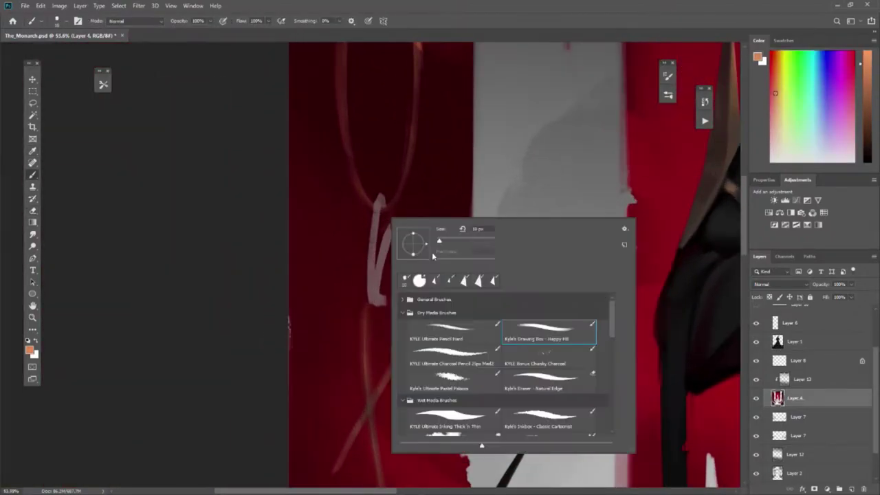
pyautogui.moveTo(612, 317); pyautogui.dragTo(617, 393)
pyautogui.press('e')
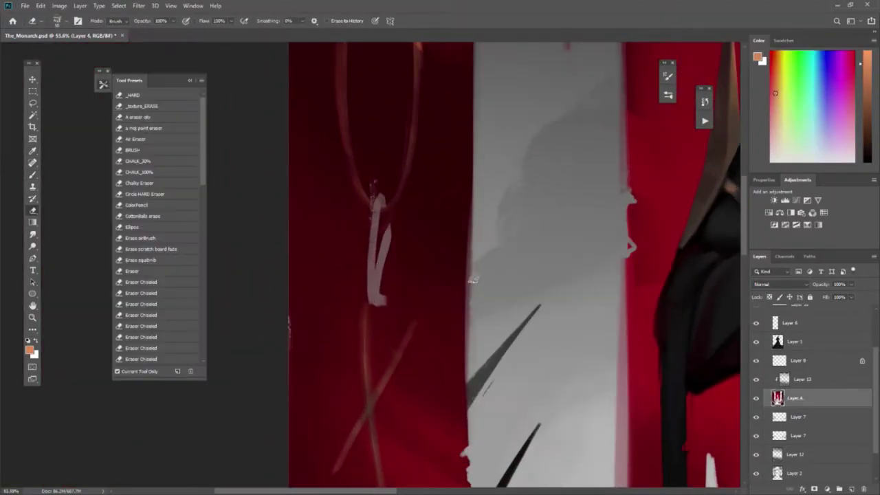
pyautogui.hscroll(1, 474, 275)
pyautogui.scroll(2, 490, 210)
pyautogui.scroll(2, 440, 165)
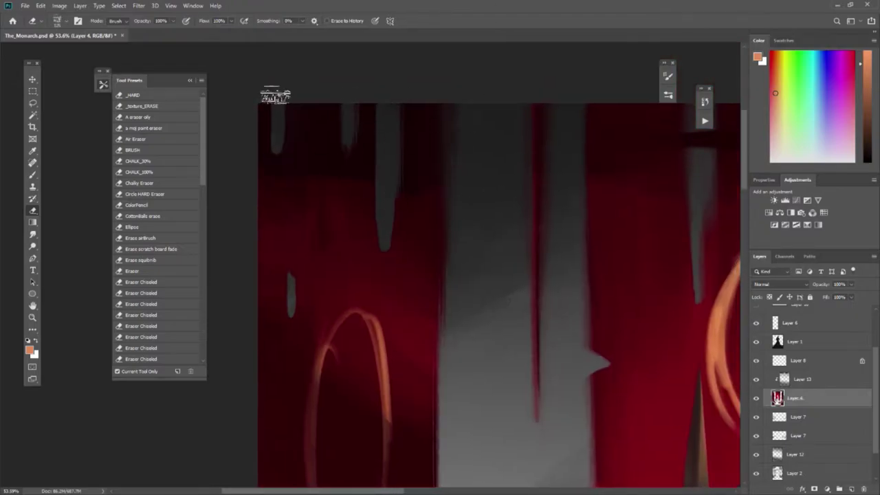
pyautogui.scroll(-4, 502, 374)
# - Sample the dark red at the pillar top and brush over the grey pillar's top
pyautogui.press('b')
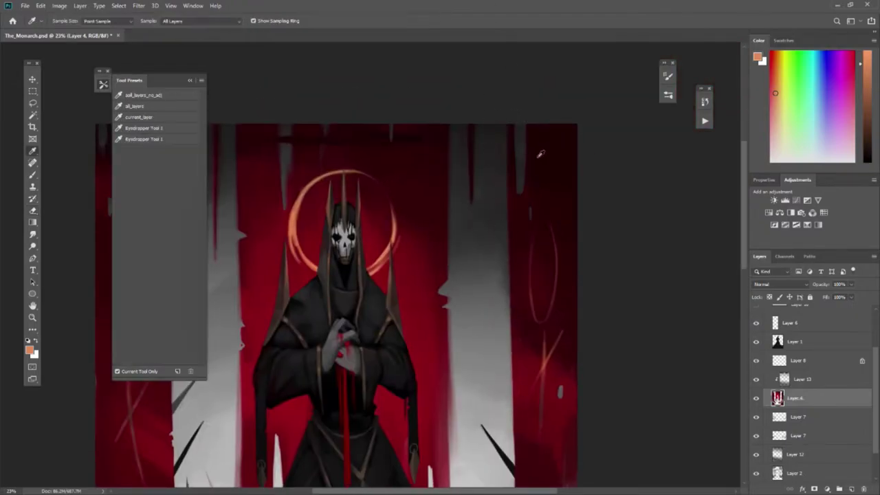
pyautogui.press('d')
pyautogui.scroll(3, 492, 172)
pyautogui.keyDown('alt'); pyautogui.click(491, 202); pyautogui.keyUp('alt')
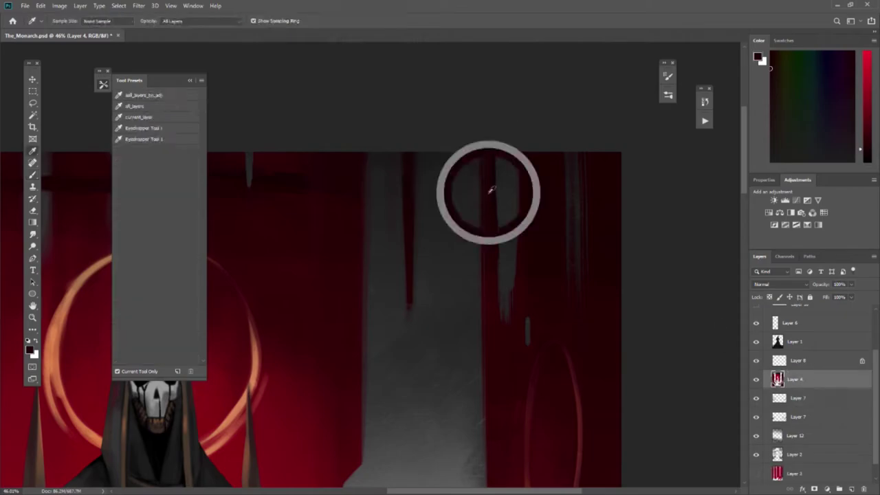
pyautogui.moveTo(505, 282); pyautogui.dragTo(501, 194)
pyautogui.scroll(-5, 501, 195)
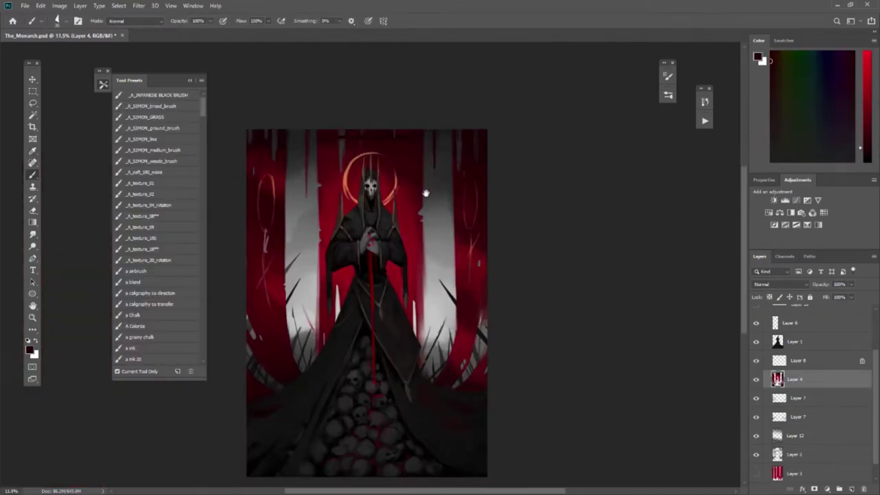
# - Open a second window of The_Monarch.psd and shrink it into a small preview aside
pyautogui.click(193, 6)
pyautogui.click(447, 190)
pyautogui.moveTo(452, 461); pyautogui.dragTo(398, 223)
pyautogui.moveTo(316, 65)
pyautogui.mouseDown()
pyautogui.moveTo(103, 65)
pyautogui.moveTo(104, 92)
pyautogui.mouseUp()
pyautogui.scroll(5, 412, 255)
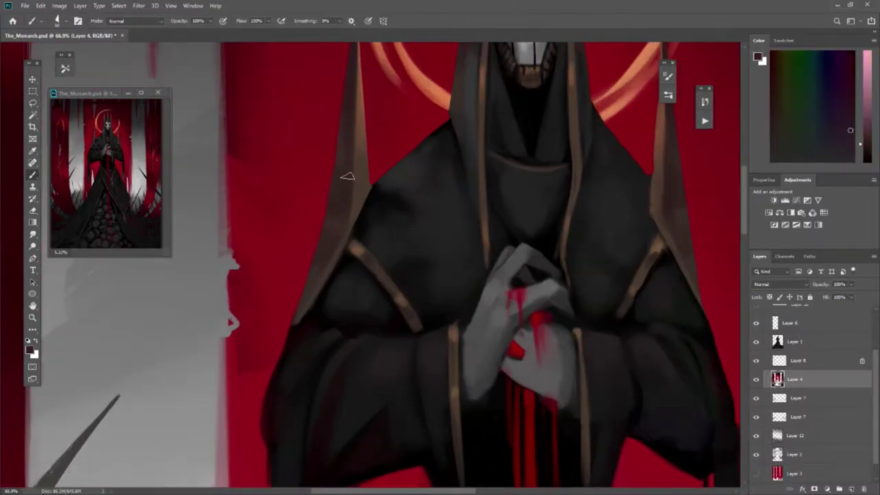
# - Make the figure's Layer 1 active again and bring up the tool presets
pyautogui.keyDown('ctrl'); pyautogui.click(370, 183); pyautogui.keyUp('ctrl')
pyautogui.hscroll(3, 412, 184)
pyautogui.keyDown('alt'); pyautogui.click(593, 192); pyautogui.keyUp('alt')
# - Choose an eraser preset and reposition the view on the figure
pyautogui.click(65, 68)
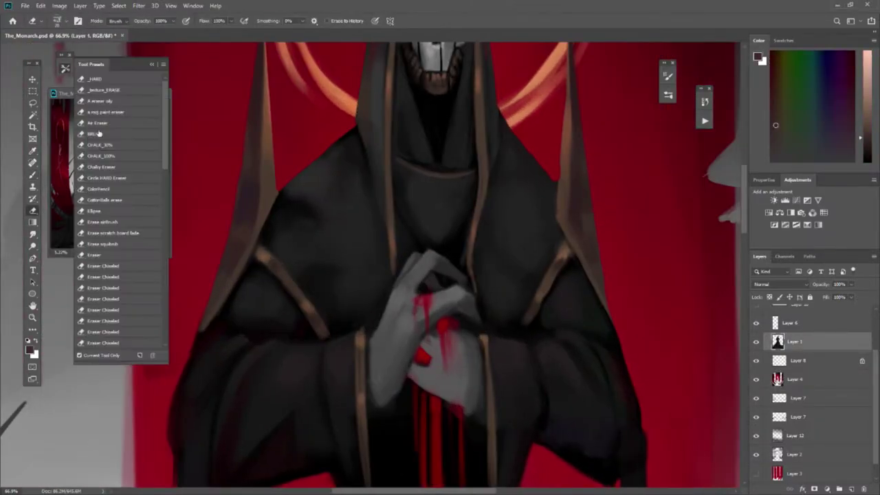
pyautogui.click(117, 141)
pyautogui.moveTo(589, 197); pyautogui.dragTo(537, 126)
pyautogui.scroll(-5, 540, 157)
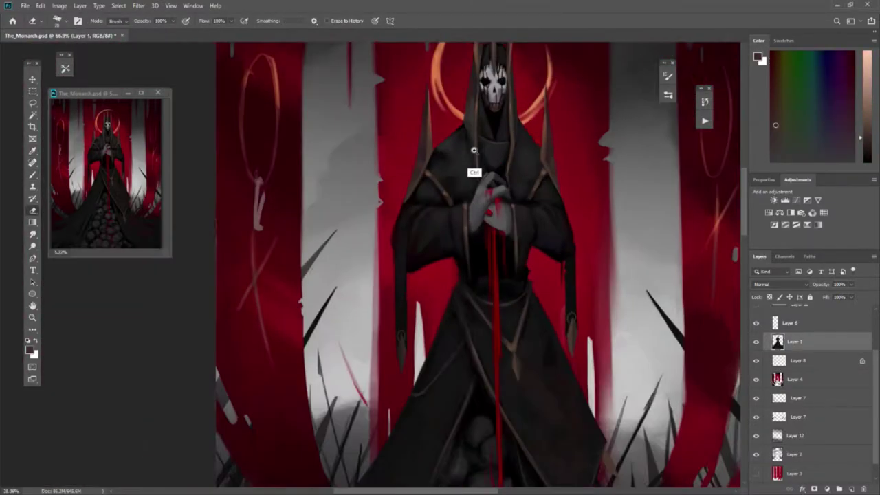
pyautogui.scroll(6, 530, 158)
# - Paint light brown and tan highlights along the drapery edge with sampled colours
pyautogui.press('i')
pyautogui.click(530, 157)
pyautogui.click(564, 255)
pyautogui.press('b')
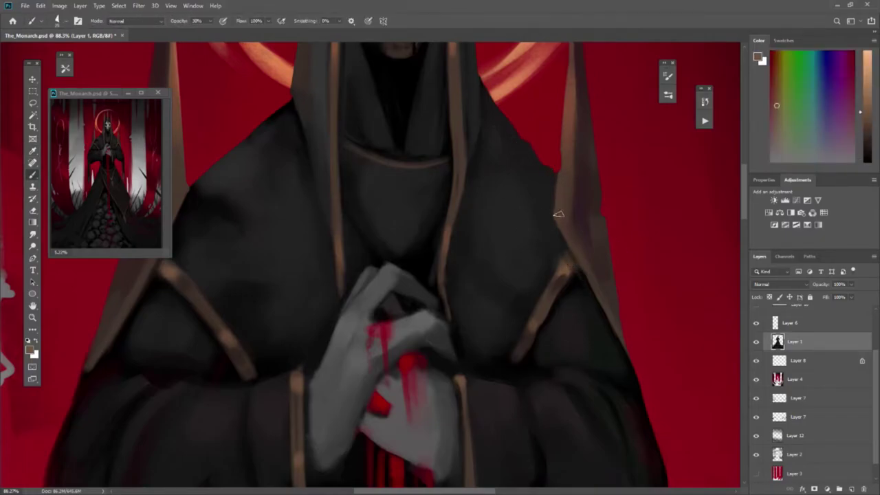
pyautogui.moveTo(565, 216); pyautogui.dragTo(558, 190)
pyautogui.hscroll(-3, 300, 215)
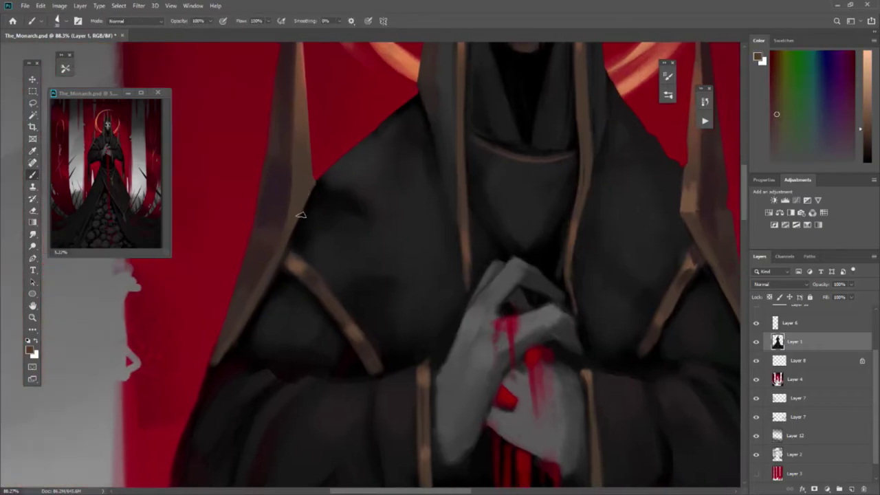
pyautogui.keyDown('alt'); pyautogui.click(308, 206); pyautogui.keyUp('alt')
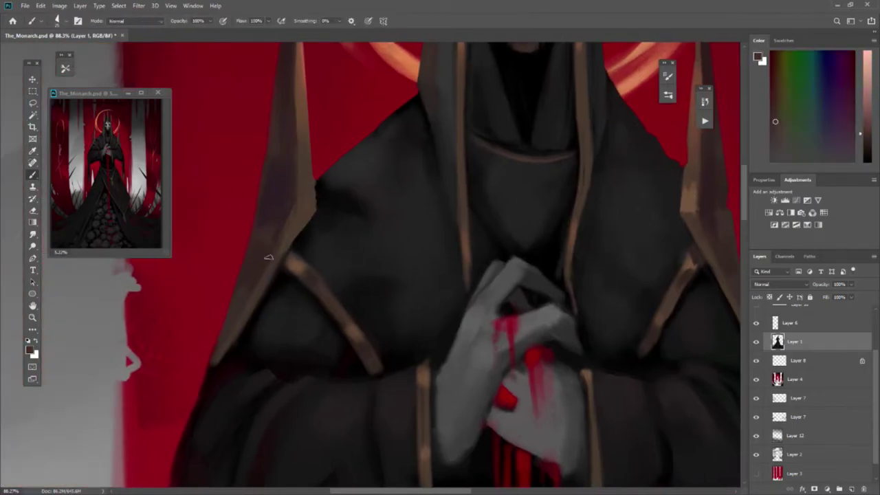
# - Erase stray paint, fit the painting in view, and sample a lighter halo orange
pyautogui.press('e')
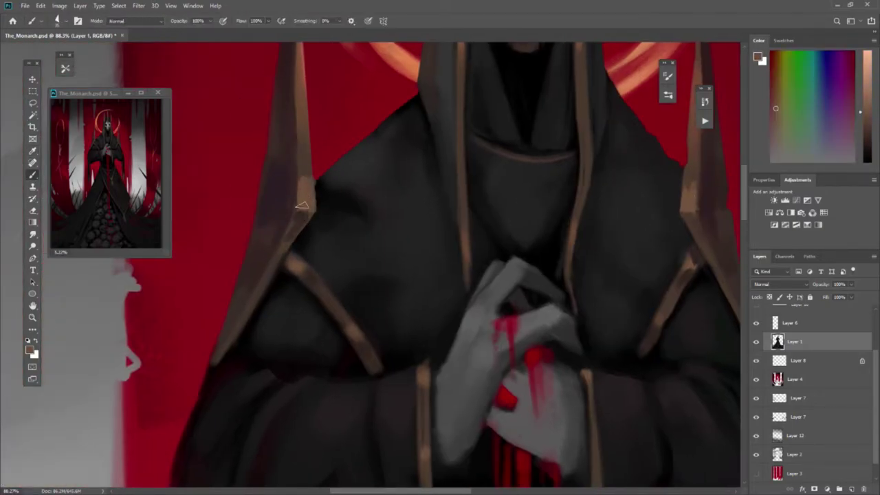
pyautogui.hotkey('ctrl', '0')
pyautogui.scroll(3, 305, 91)
pyautogui.hscroll(2, 305, 90)
pyautogui.scroll(1, 558, 231)
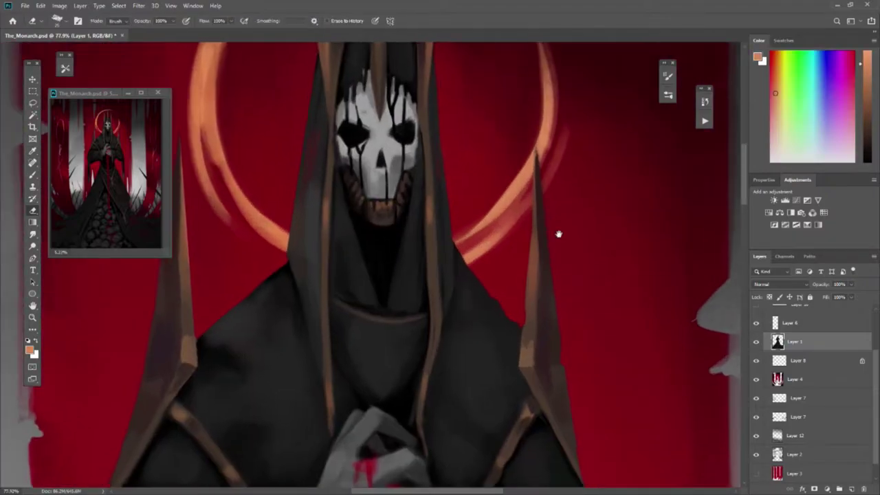
pyautogui.press('b')
pyautogui.keyDown('alt'); pyautogui.click(521, 148); pyautogui.keyUp('alt')
pyautogui.scroll(-2, 512, 248)
# - Deepen the robe shadows below the hands with a sampled dark tone at 20% opacity
pyautogui.press('d')
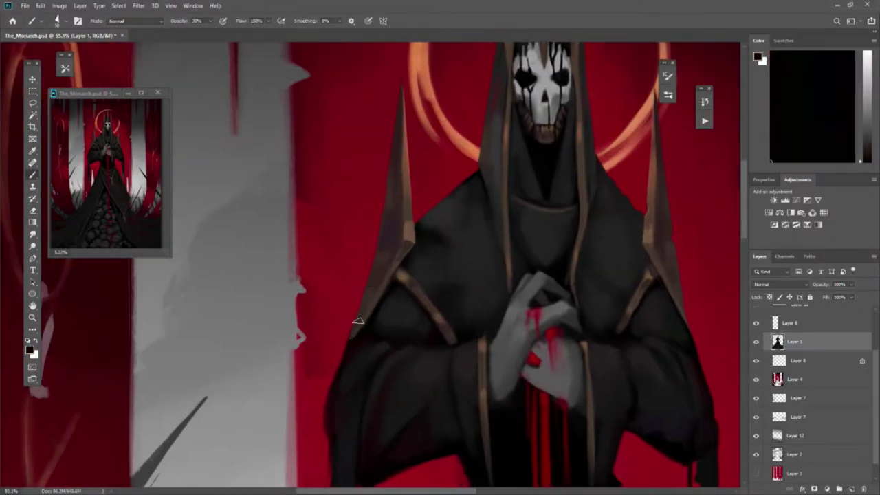
pyautogui.hscroll(-3, 375, 275)
pyautogui.scroll(2, 472, 250)
pyautogui.scroll(-3, 471, 250)
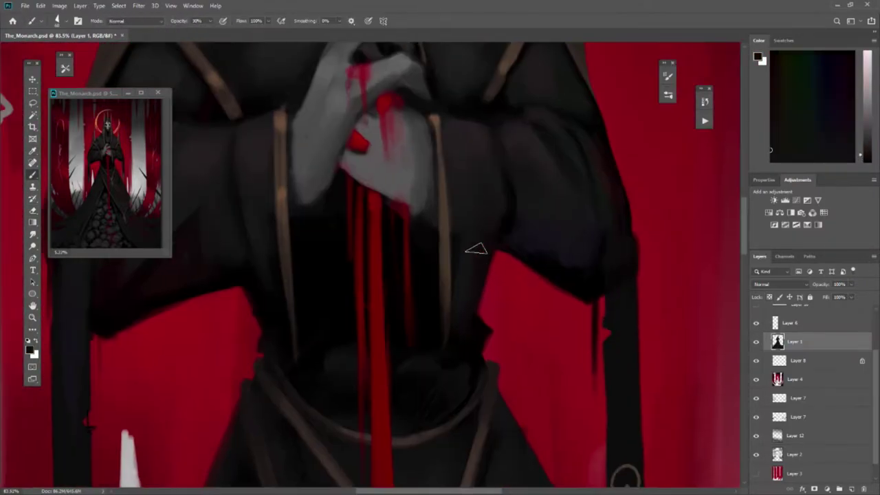
pyautogui.keyDown('alt'); pyautogui.click(498, 245); pyautogui.keyUp('alt')
pyautogui.scroll(-3, 454, 340)
pyautogui.press('2')
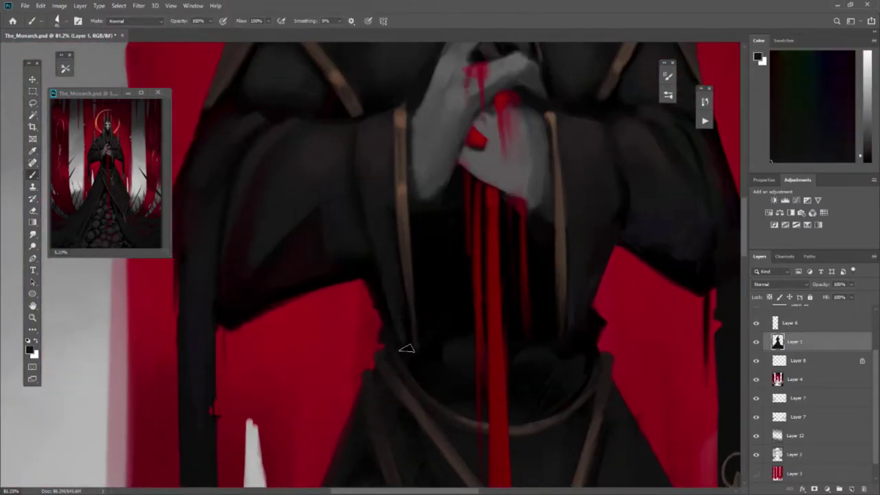
pyautogui.scroll(1, 403, 349)
pyautogui.scroll(2, 811, 371)
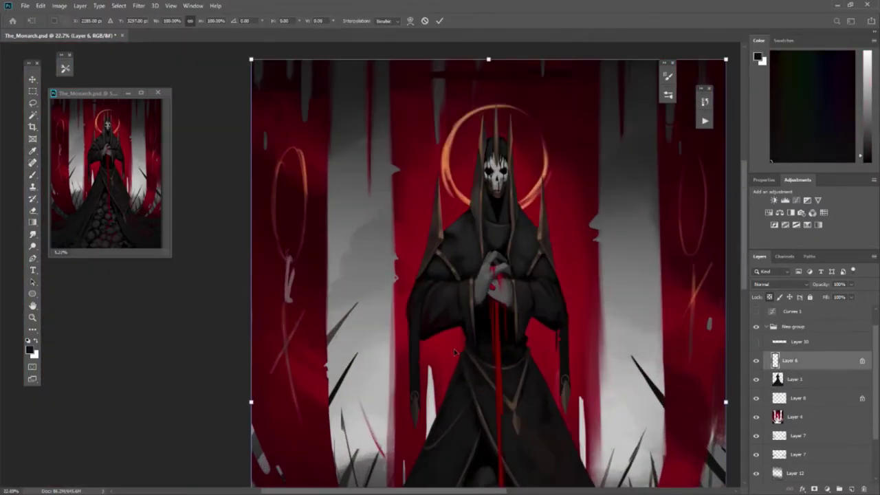
# - Rename Layer 6 to 'blood' and return to Layer 1
pyautogui.doubleClick(791, 360)
pyautogui.write('blood')
pyautogui.click(794, 379)
# - Shade the lower robe above the skulls in a dark colour at 20% and 40% opacity
pyautogui.scroll(2, 464, 237)
pyautogui.scroll(1, 464, 237)
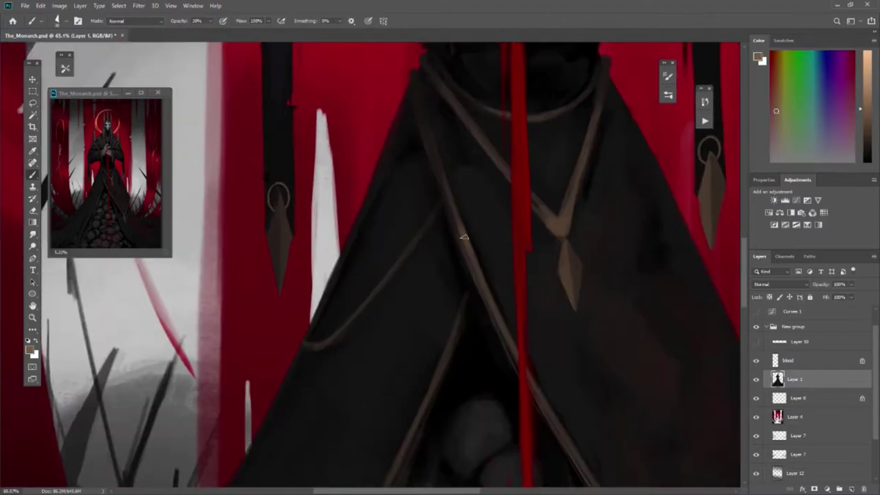
pyautogui.moveTo(475, 288); pyautogui.dragTo(385, 116)
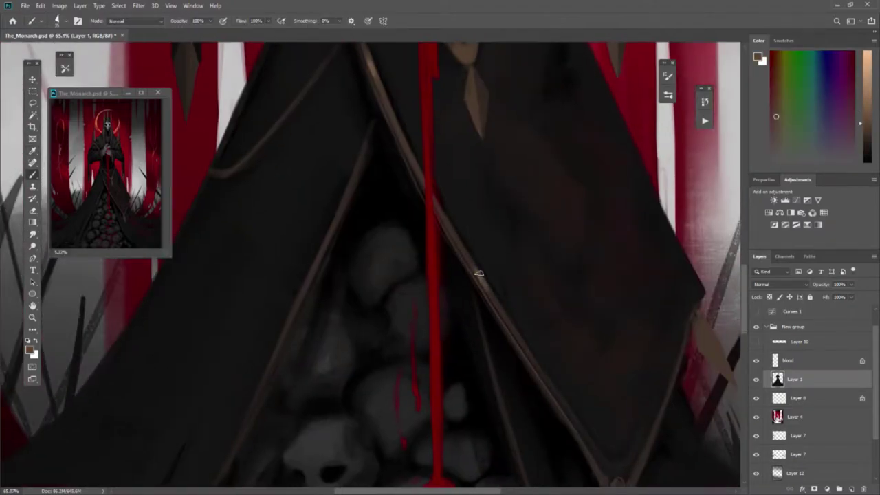
pyautogui.keyDown('alt'); pyautogui.click(455, 210); pyautogui.keyUp('alt')
pyautogui.press('2')
pyautogui.moveTo(507, 303); pyautogui.dragTo(479, 251)
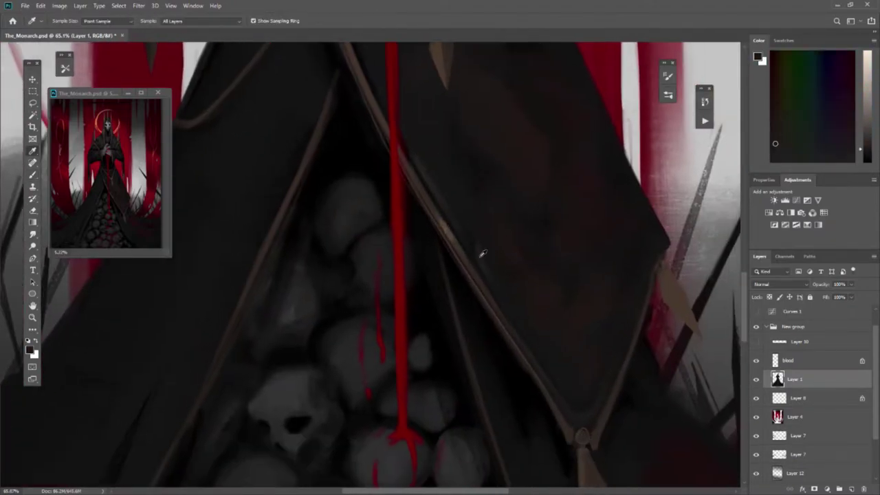
pyautogui.scroll(1, 580, 318)
pyautogui.moveTo(558, 424); pyautogui.dragTo(575, 343)
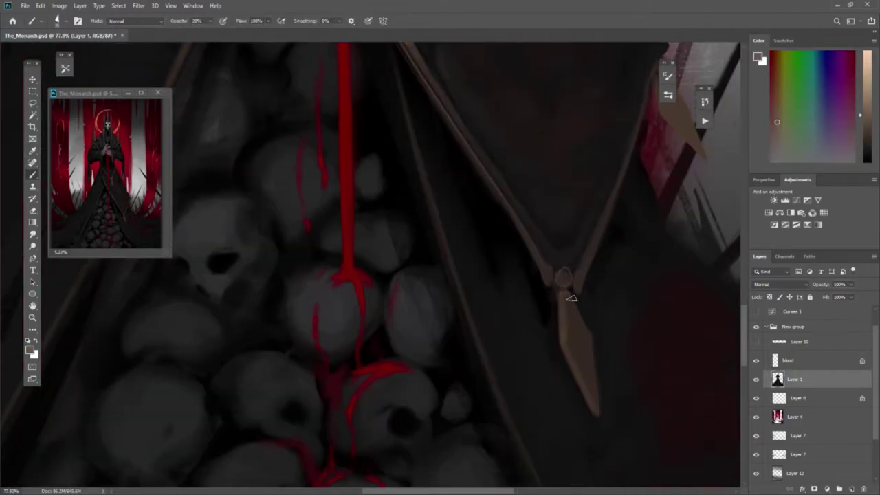
pyautogui.press('4')
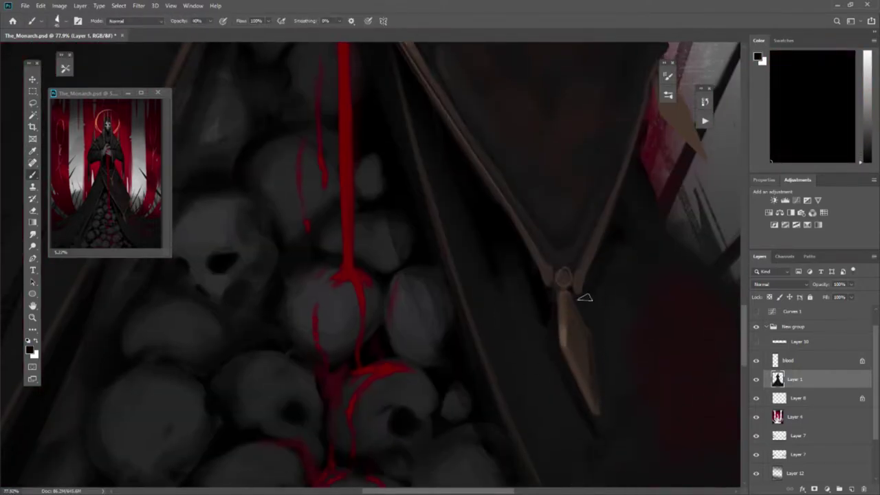
pyautogui.moveTo(584, 296)
pyautogui.mouseDown()
pyautogui.moveTo(497, 319)
pyautogui.moveTo(403, 405)
pyautogui.mouseUp()
pyautogui.press('0')
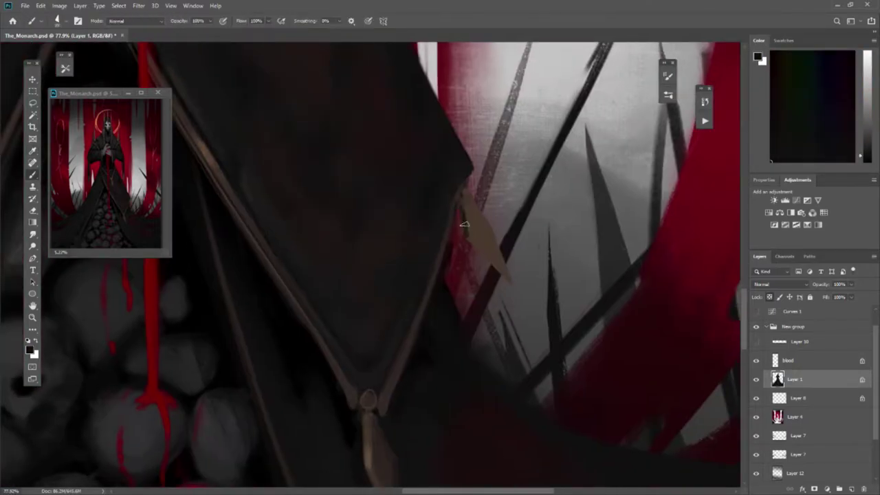
# - Paint tan clasp ornaments and trim along the robe's front opening, then resample black
pyautogui.keyDown('alt'); pyautogui.click(465, 224); pyautogui.keyUp('alt')
pyautogui.hotkey('ctrl', '0')
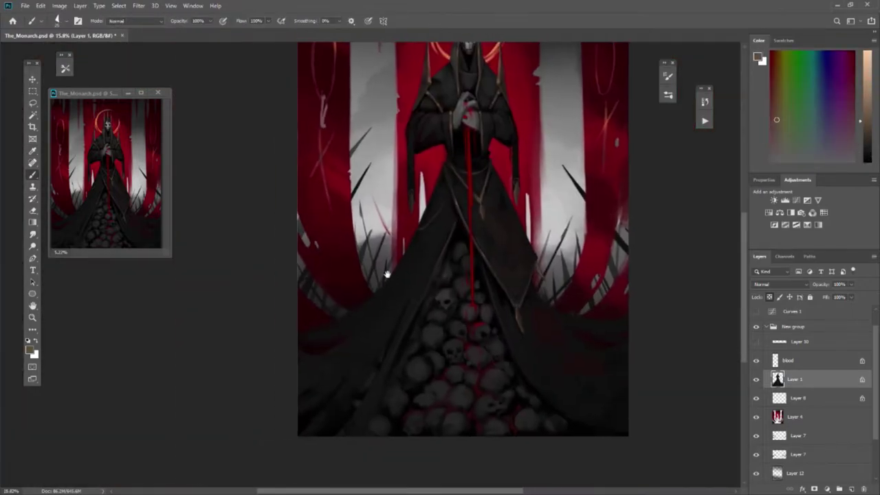
pyautogui.scroll(5, 387, 274)
pyautogui.moveTo(603, 148); pyautogui.dragTo(599, 181)
pyautogui.keyDown('alt'); pyautogui.click(600, 182); pyautogui.keyUp('alt')
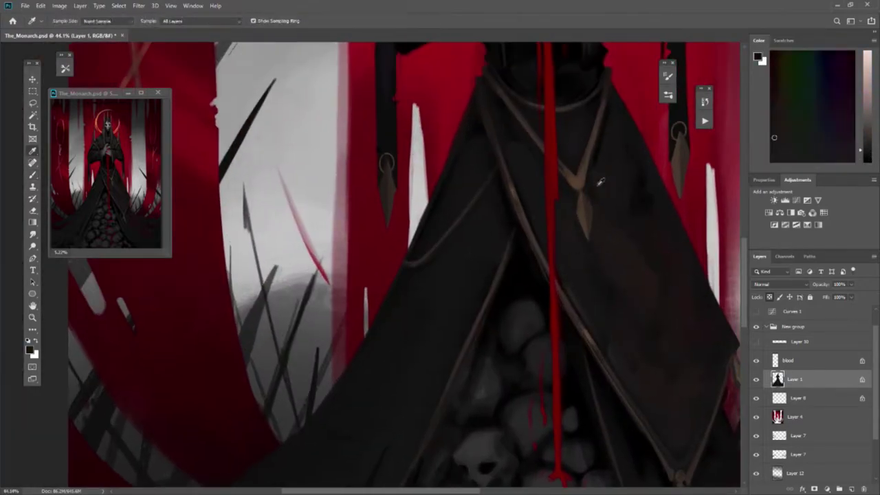
pyautogui.scroll(-3, 600, 181)
pyautogui.scroll(3, 569, 245)
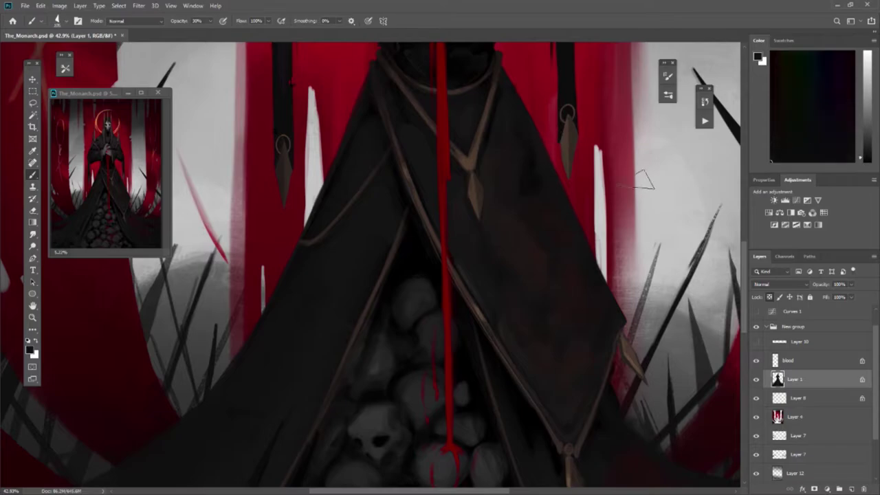
pyautogui.scroll(-3, 585, 275)
# - Drag a gradient across the lower part of the painting
pyautogui.press('g')
pyautogui.scroll(2, 229, 359)
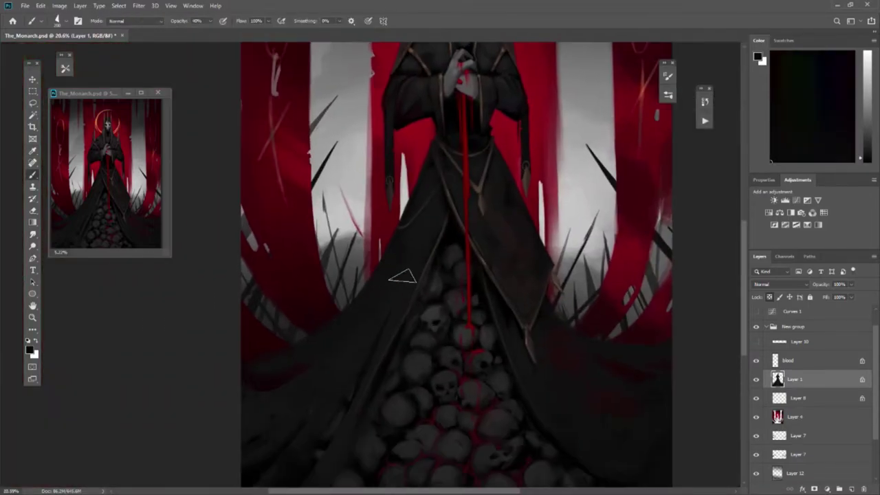
pyautogui.scroll(-3, 398, 277)
pyautogui.moveTo(285, 414); pyautogui.dragTo(397, 364)
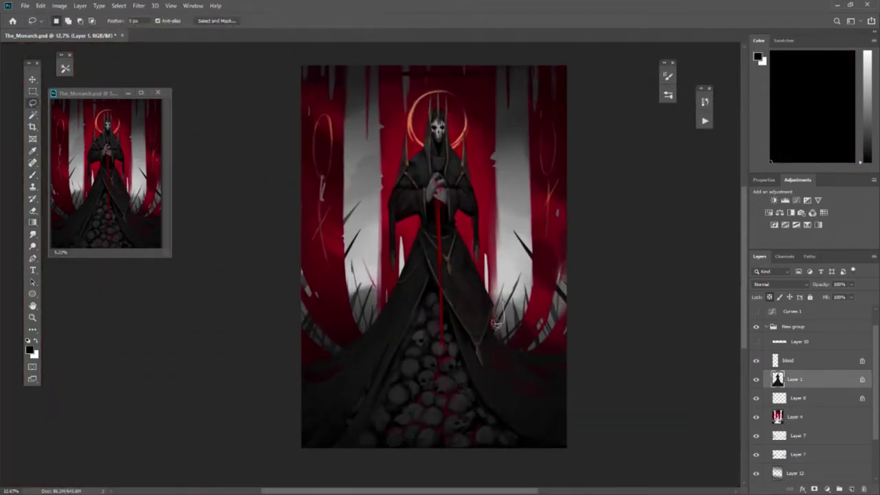
# - Brush shading over the robe, skull pile and clasped hands at full, then 30% opacity
pyautogui.scroll(3, 573, 385)
pyautogui.scroll(-2, 457, 112)
pyautogui.press('b')
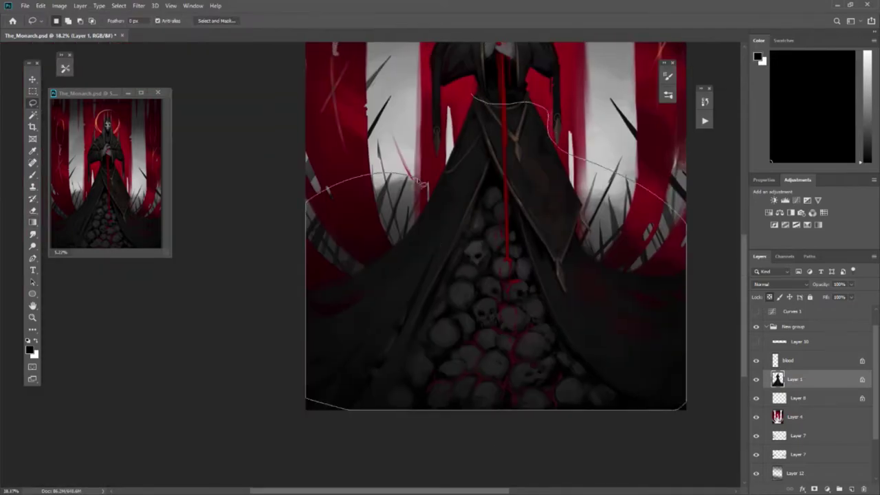
pyautogui.scroll(2, 436, 330)
pyautogui.scroll(2, 562, 250)
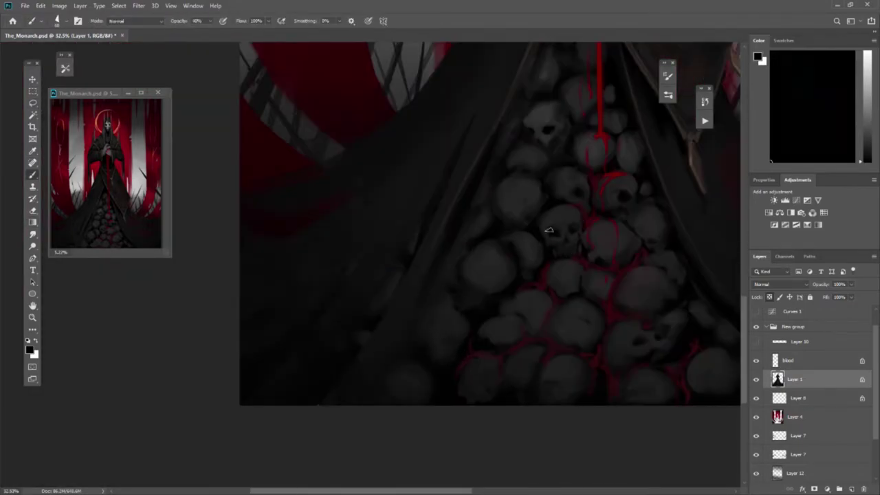
pyautogui.press('0')
pyautogui.scroll(-2, 481, 302)
pyautogui.scroll(3, 481, 227)
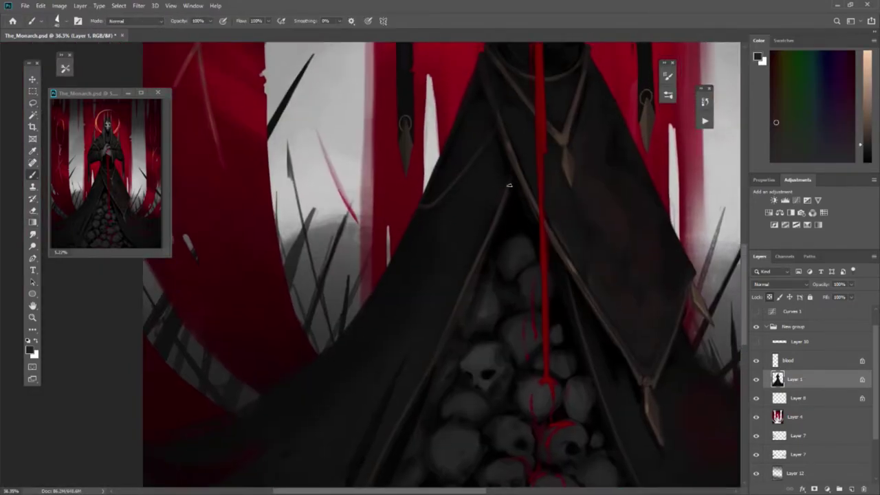
pyautogui.scroll(3, 470, 277)
pyautogui.scroll(2, 412, 206)
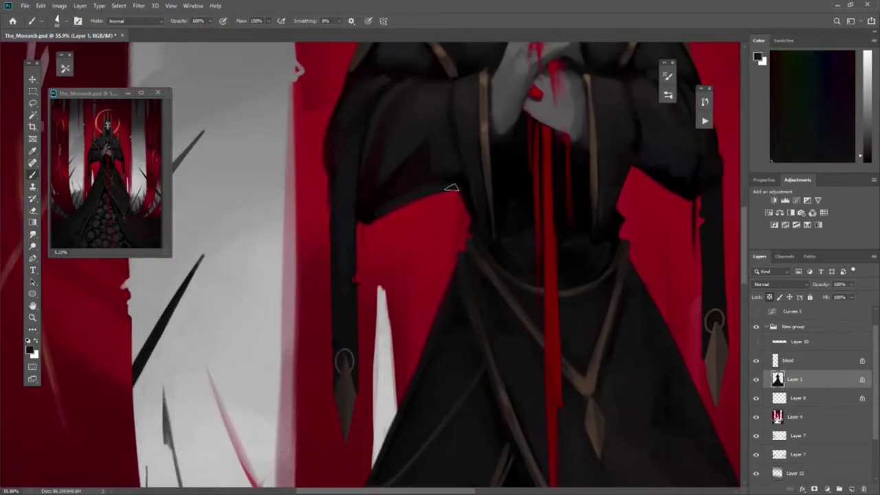
pyautogui.scroll(-2, 439, 217)
pyautogui.press('3')
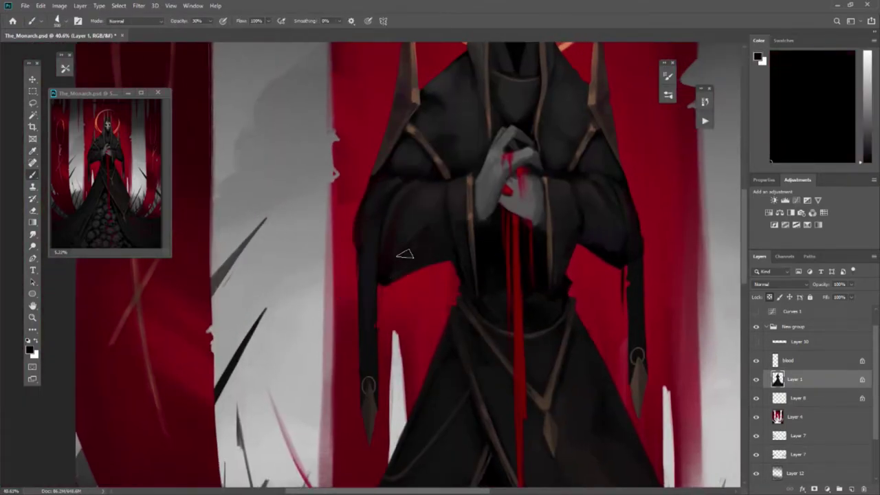
pyautogui.scroll(2, 600, 249)
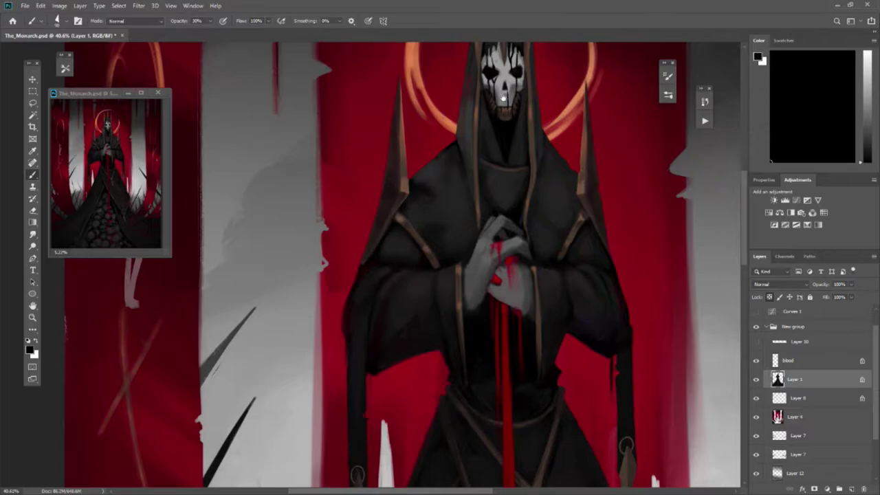
pyautogui.scroll(3, 503, 98)
pyautogui.scroll(-2, 422, 264)
# - Make Layer 4, the red pillars, active and bring the left pillar into view
pyautogui.press('e')
pyautogui.hotkey('alt', '[')
pyautogui.hotkey('alt', '[')
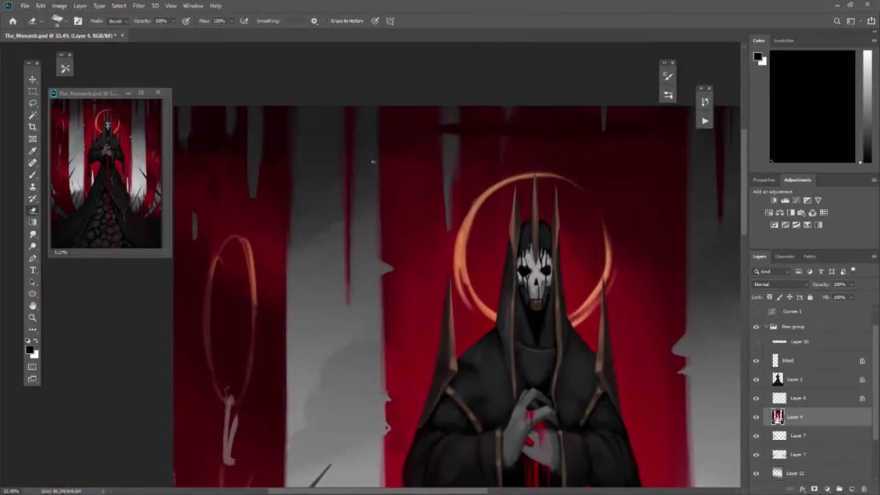
pyautogui.press('b')
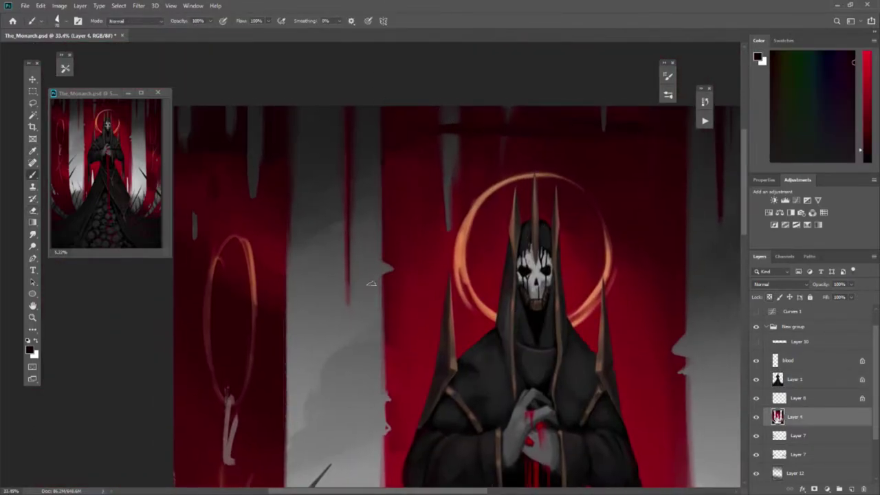
pyautogui.moveTo(371, 283); pyautogui.dragTo(443, 256)
# - Sample the background red and blend it near the pillar tops with the smudge preset
pyautogui.press('i')
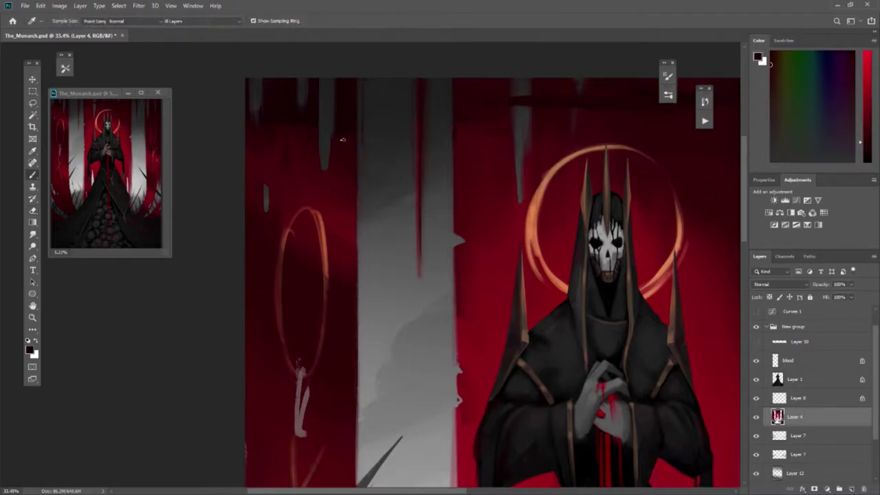
pyautogui.click(66, 67)
pyautogui.click(98, 112)
pyautogui.scroll(5, 191, 171)
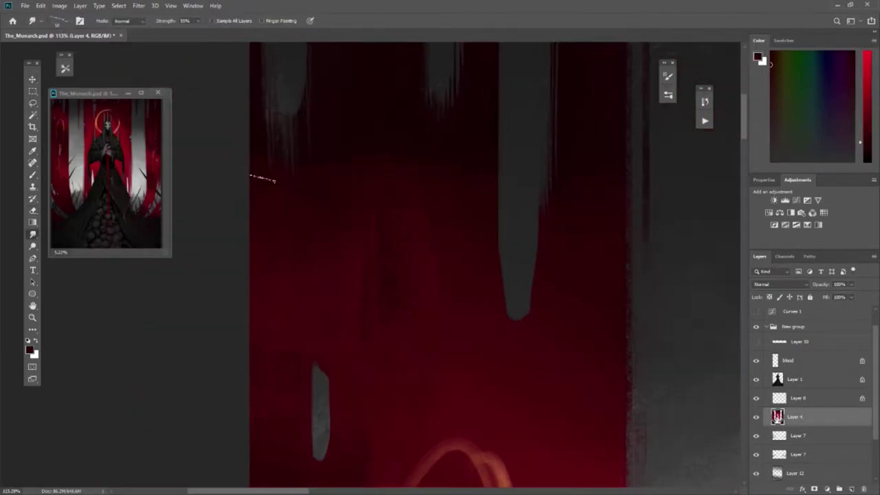
pyautogui.scroll(-3, 360, 167)
pyautogui.scroll(-5, 460, 218)
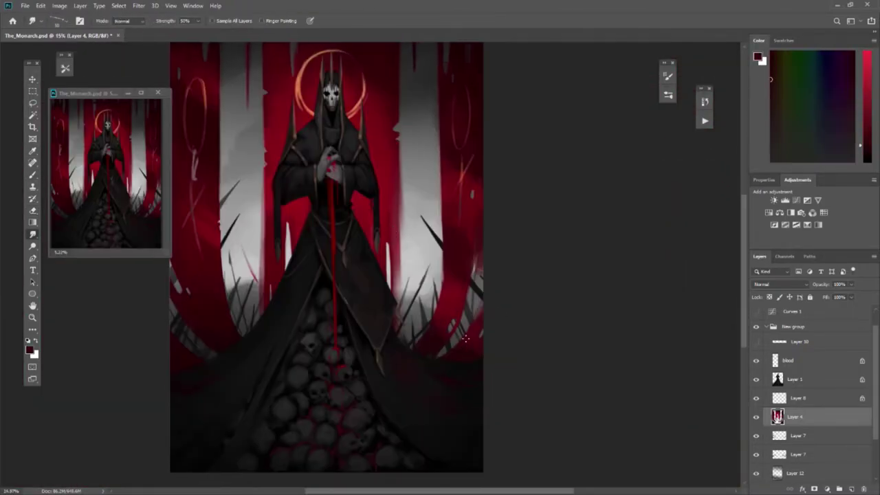
# - Add Hard Light gradients on the Background: white from the figure's centre, black from the lower robe
pyautogui.press('d')
pyautogui.press('g')
pyautogui.hscroll(-5, 197, 243)
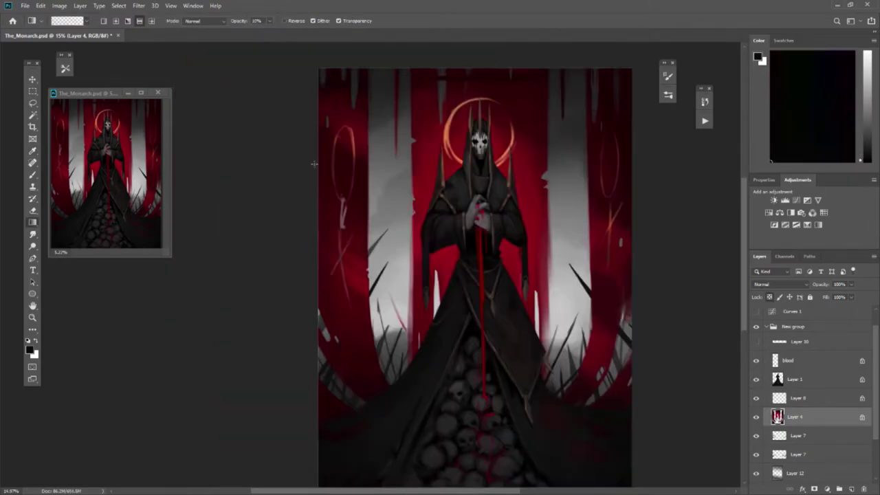
pyautogui.scroll(-1, 790, 439)
pyautogui.click(792, 473)
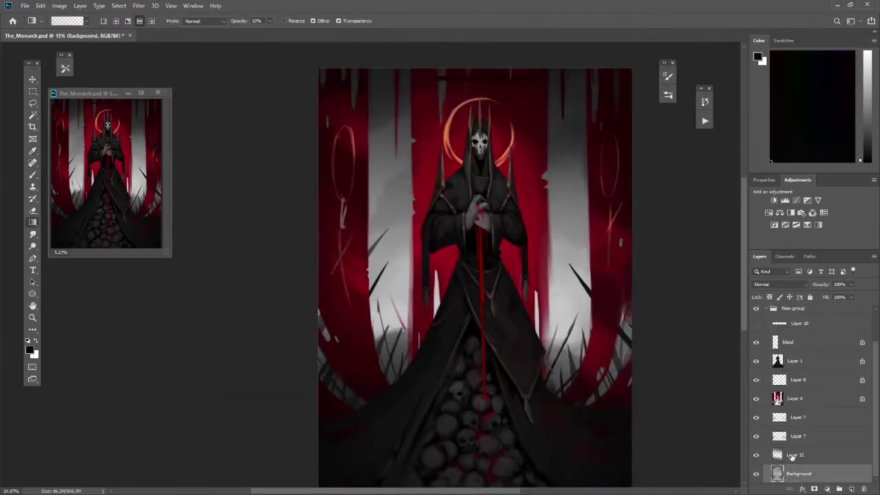
pyautogui.press('x')
pyautogui.click(203, 21)
pyautogui.click(206, 124)
pyautogui.moveTo(501, 175); pyautogui.dragTo(485, 284)
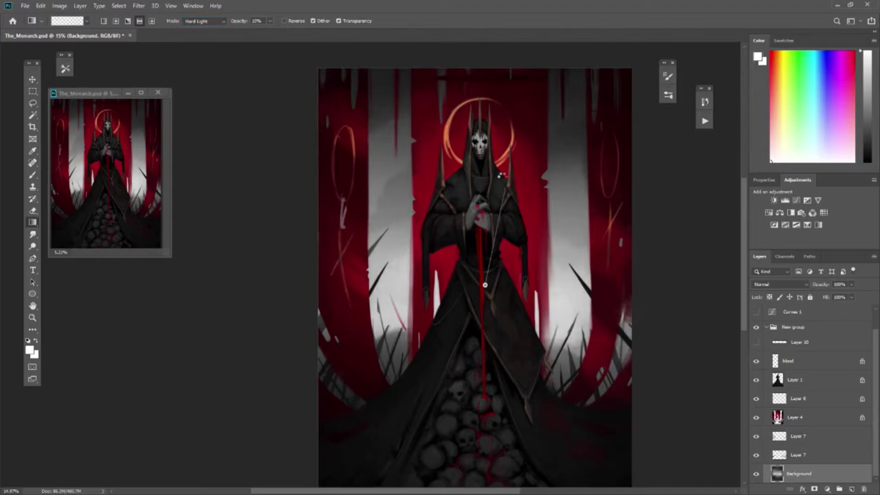
pyautogui.press('x')
pyautogui.moveTo(406, 356); pyautogui.dragTo(398, 437)
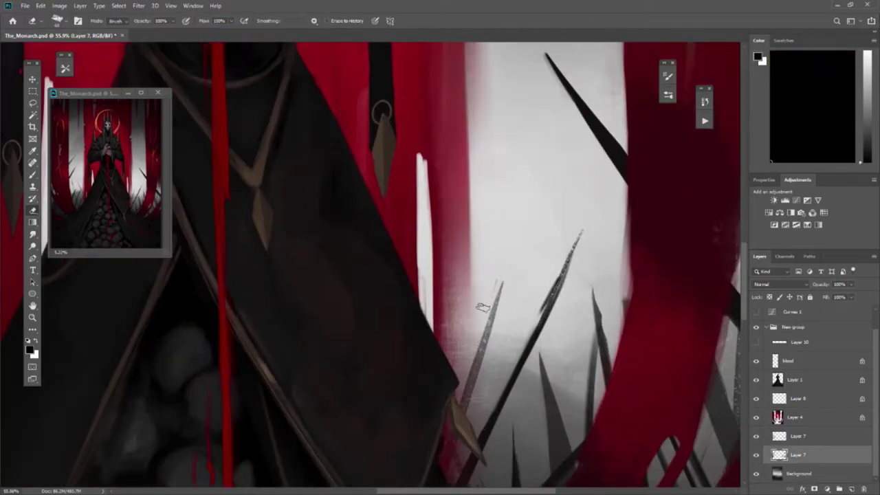
# - Flip the view to check composition, then lasso the red pillar's edge on Layer 4
pyautogui.hotkey('alt', ']')
pyautogui.press('h')
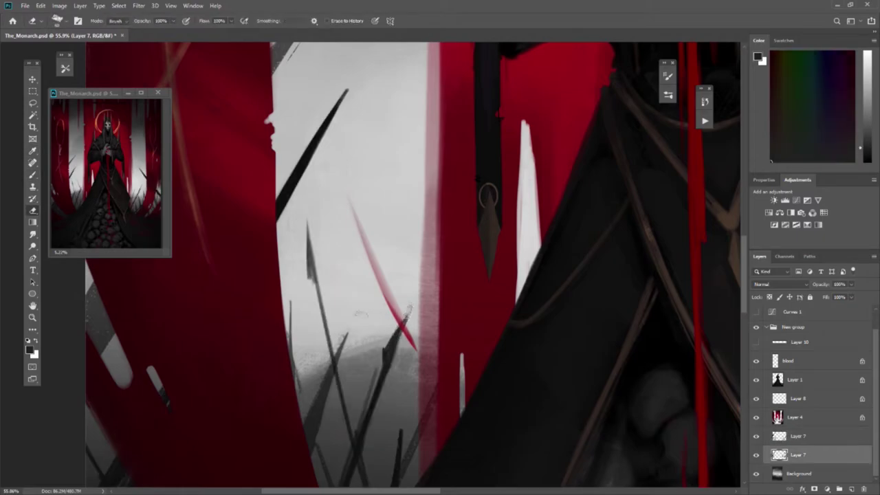
pyautogui.hotkey('alt', ']')
pyautogui.press('l')
pyautogui.moveTo(358, 218); pyautogui.dragTo(378, 322)
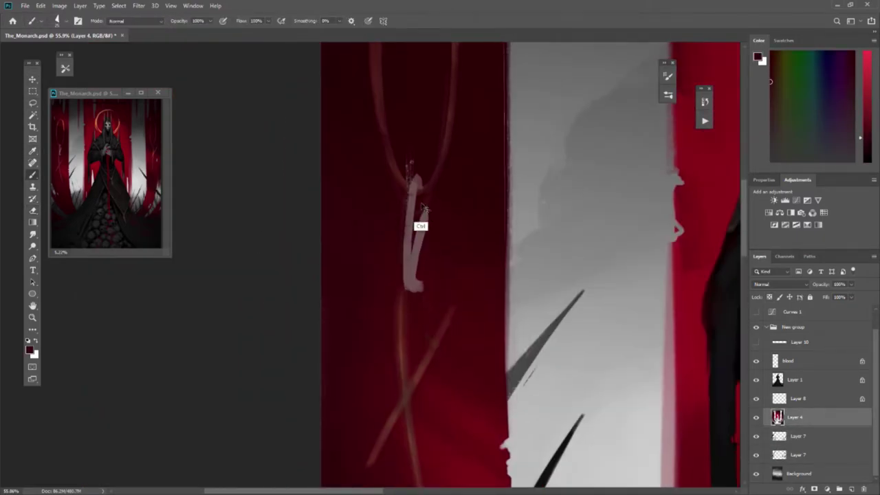
# - Erase the selected pillar edge on Layer 4, checking the layers beneath, and zoom out
pyautogui.press('e')
pyautogui.click(797, 398)
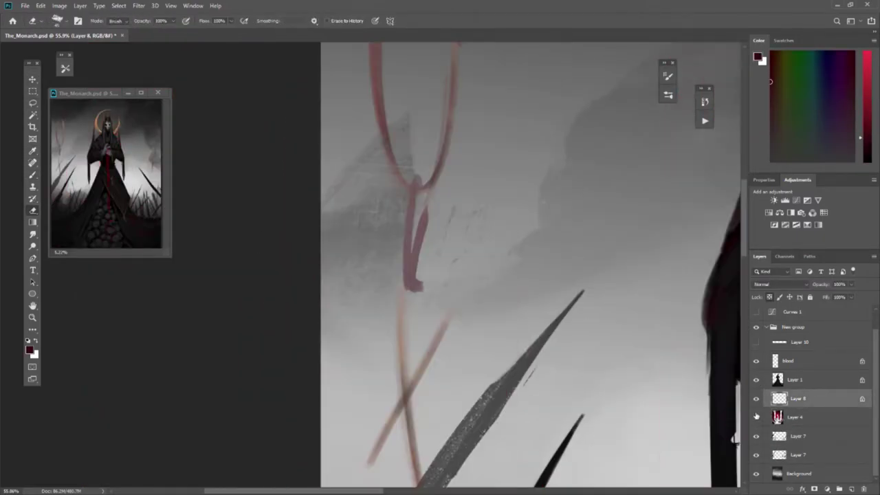
pyautogui.click(756, 417)
pyautogui.click(756, 417)
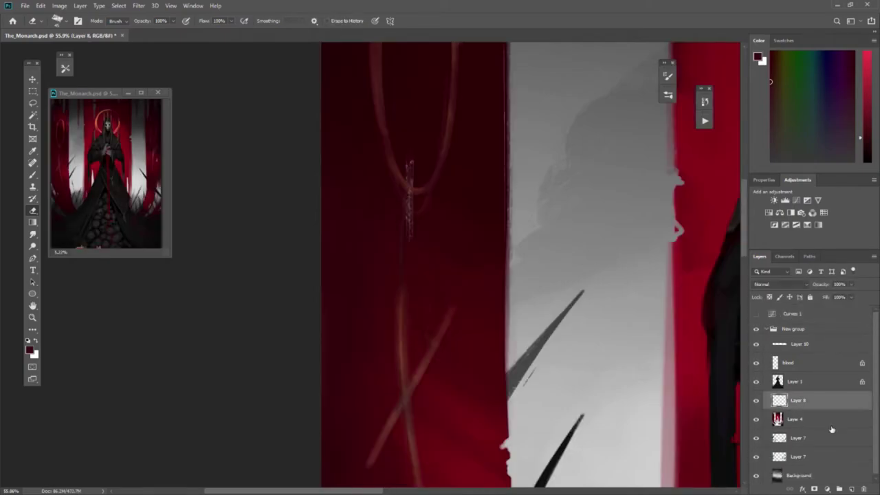
pyautogui.click(794, 418)
pyautogui.hotkey('ctrl', '-')
pyautogui.hotkey('ctrl', '-')
pyautogui.hotkey('ctrl', '-')
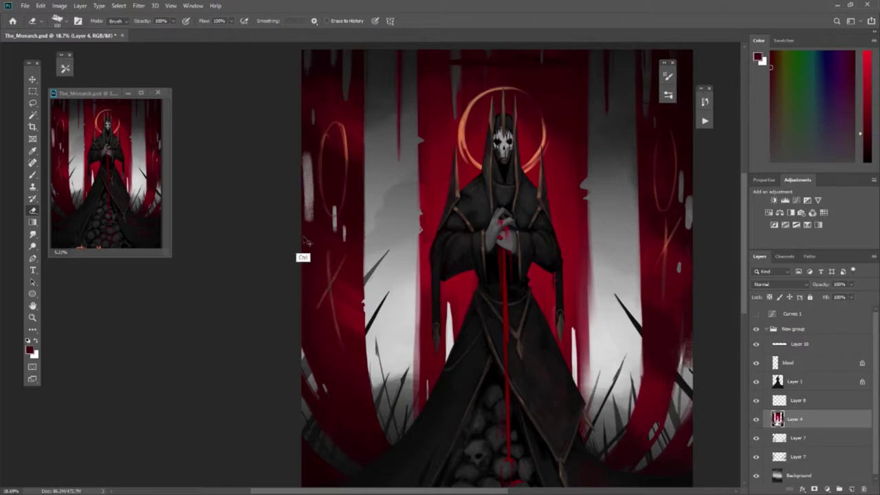
pyautogui.scroll(-2, 333, 245)
pyautogui.scroll(4, 504, 185)
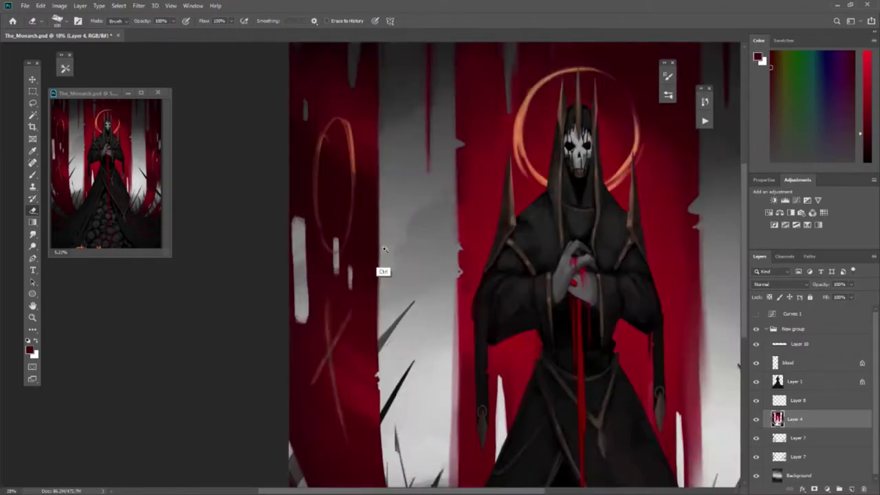
# - Alternate brush and eraser to refine the red blood streak down into the skulls
pyautogui.press('b')
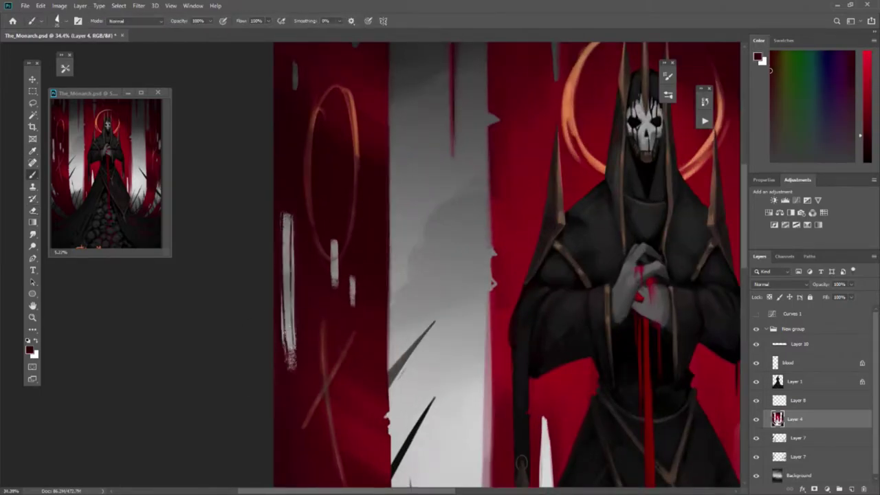
pyautogui.scroll(-2, 265, 280)
pyautogui.scroll(1, 265, 280)
pyautogui.scroll(-3, 264, 280)
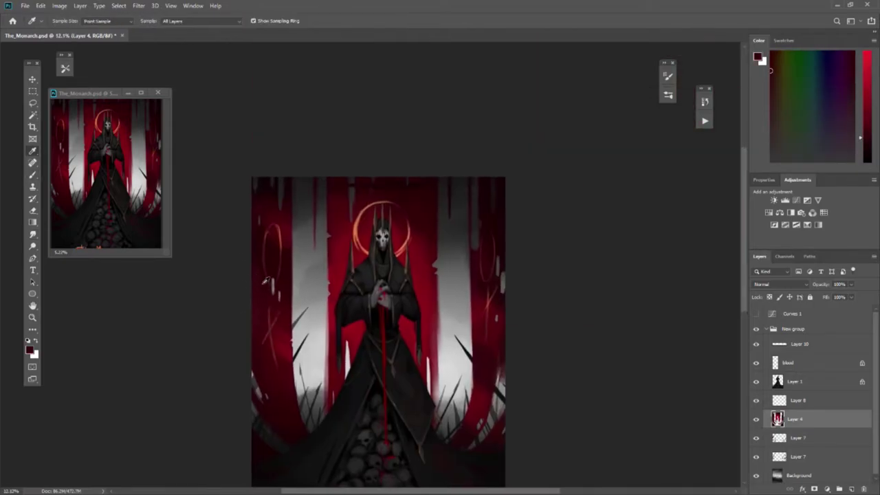
pyautogui.scroll(3, 495, 323)
pyautogui.press('b')
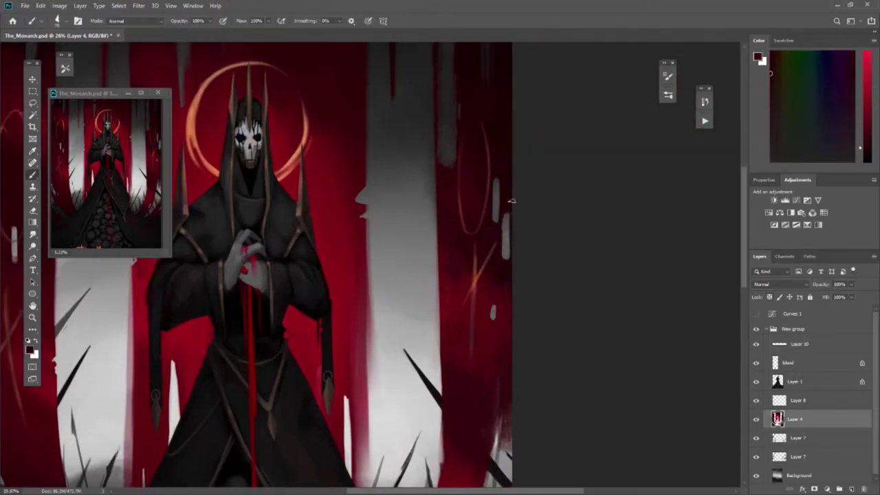
pyautogui.press('b')
pyautogui.scroll(2, 511, 262)
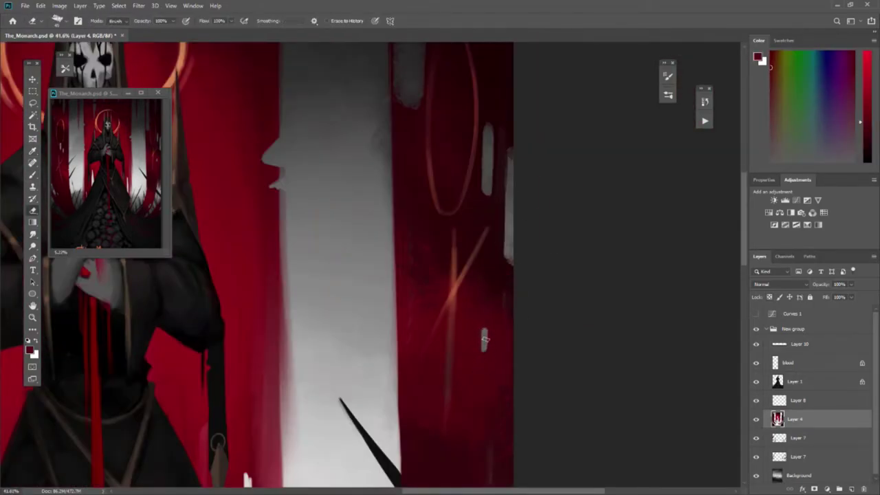
pyautogui.press('e')
pyautogui.scroll(-4, 260, 321)
pyautogui.scroll(2, 260, 320)
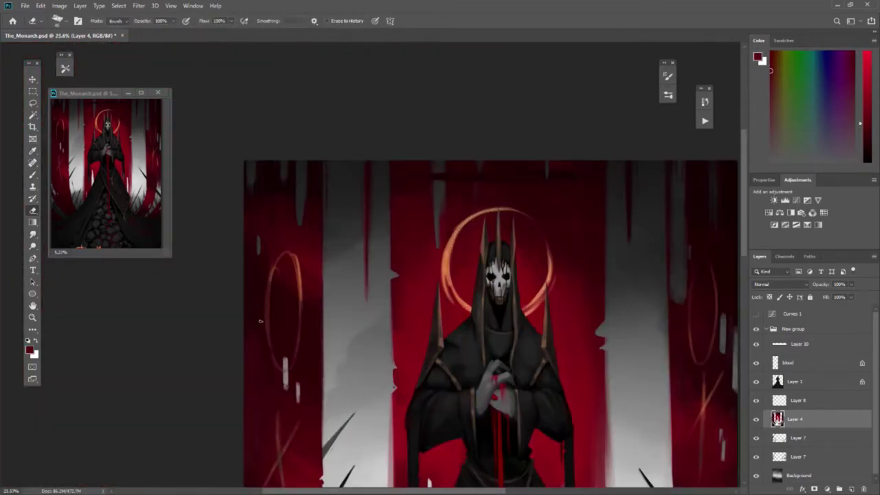
# - Undo the erased red diagonal stroke and sample a deep red for a 30% brush
pyautogui.press('b')
pyautogui.press('b')
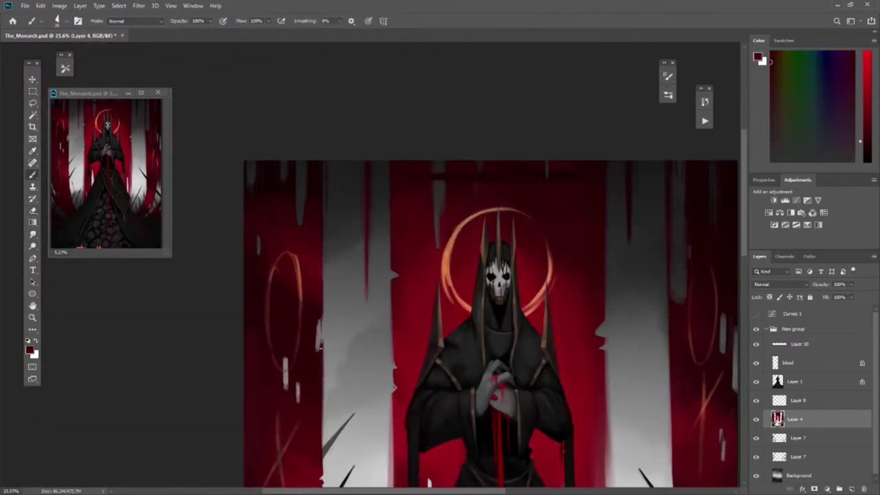
pyautogui.scroll(1, 497, 277)
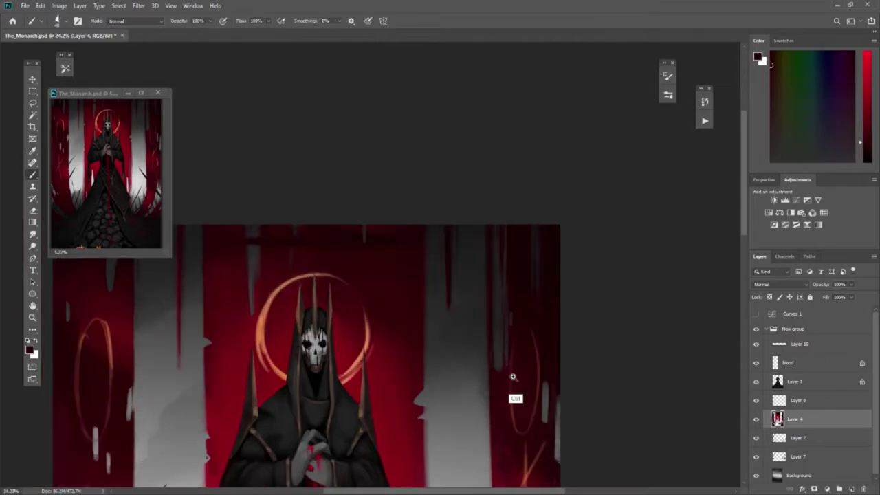
pyautogui.scroll(-5, 512, 391)
pyautogui.press('e')
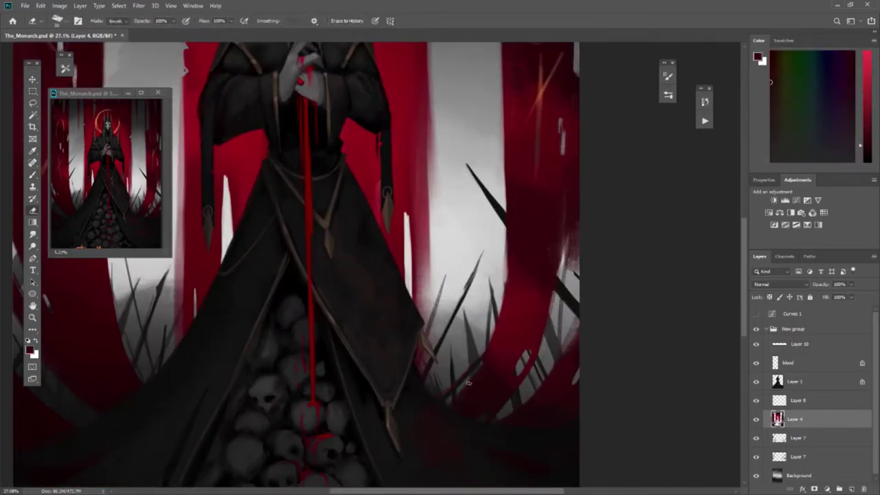
pyautogui.press('b')
pyautogui.hotkey('ctrl', 'z')
pyautogui.keyDown('alt'); pyautogui.click(500, 396); pyautogui.keyUp('alt')
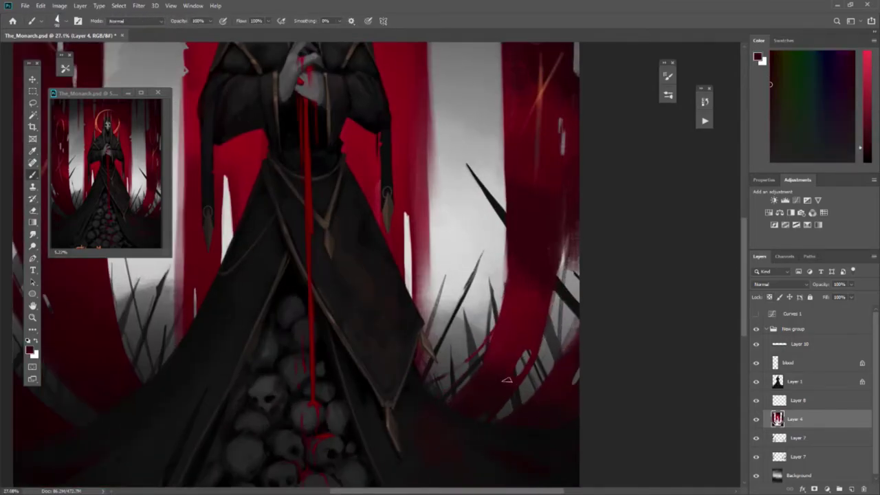
pyautogui.scroll(-2, 393, 289)
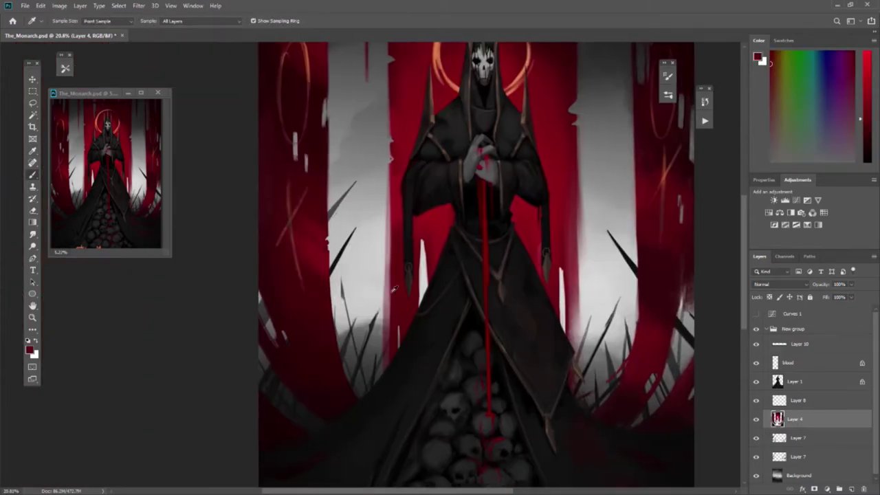
pyautogui.press('3')
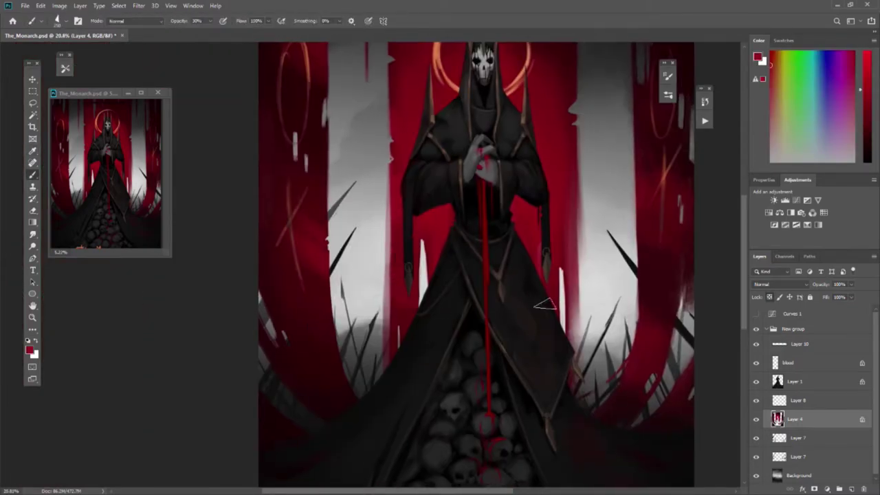
# - Select Layer 1 with black paint and brush the robe's left edge at 40% and full opacity
pyautogui.press('d')
pyautogui.scroll(2, 501, 236)
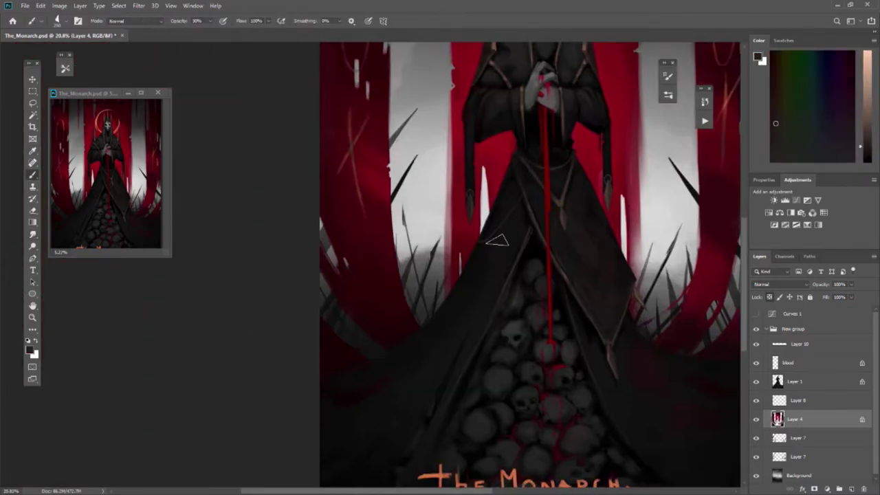
pyautogui.keyDown('ctrl'); pyautogui.click(501, 252); pyautogui.keyUp('ctrl')
pyautogui.press('b')
pyautogui.scroll(-2, 422, 360)
pyautogui.hscroll(-1, 422, 359)
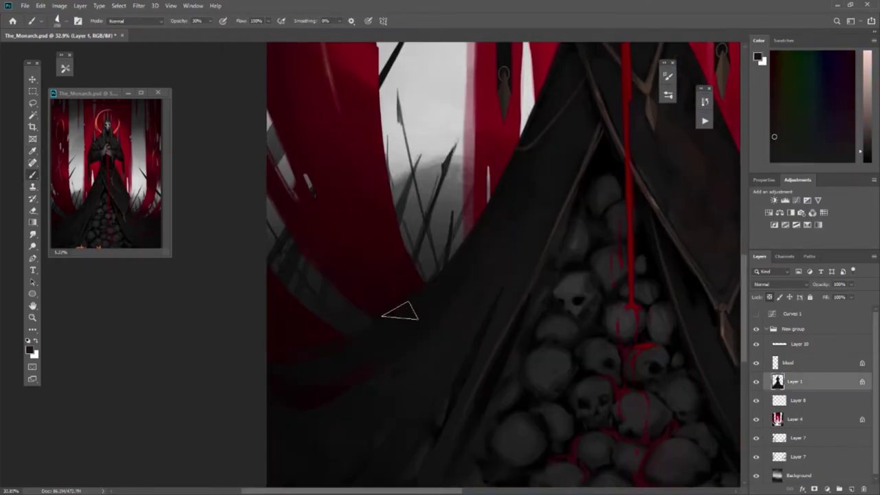
pyautogui.press('4')
pyautogui.press('0')
pyautogui.scroll(-2, 471, 337)
pyautogui.scroll(3, 513, 245)
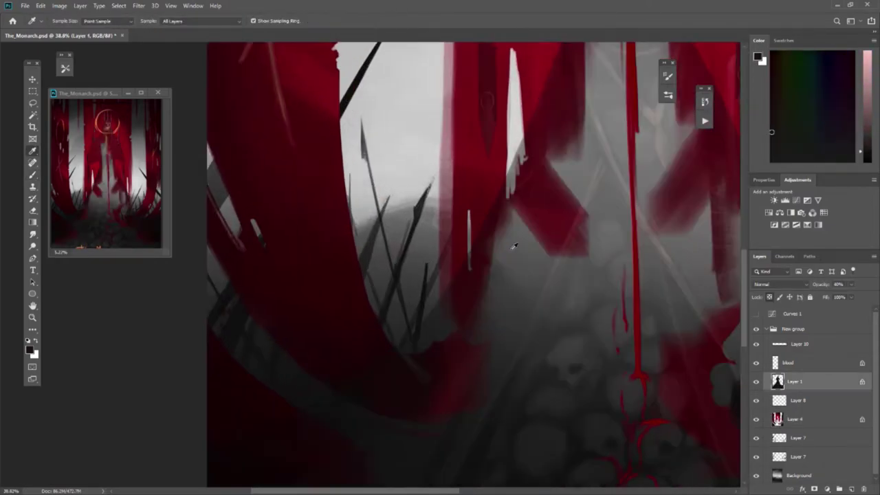
pyautogui.scroll(5, 510, 221)
# - Darken the robe's left edge with a darker colour at 40% and 30% opacity
pyautogui.press('F5')
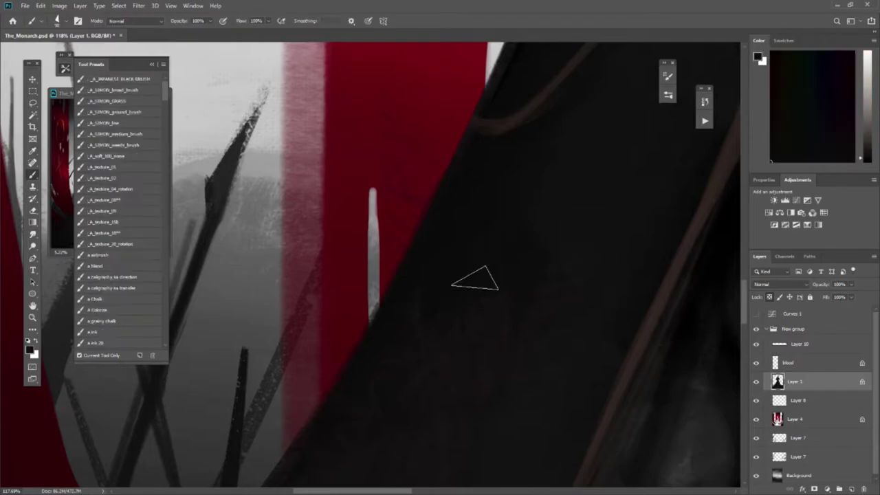
pyautogui.press('F5')
pyautogui.scroll(-3, 488, 343)
pyautogui.scroll(-1, 479, 270)
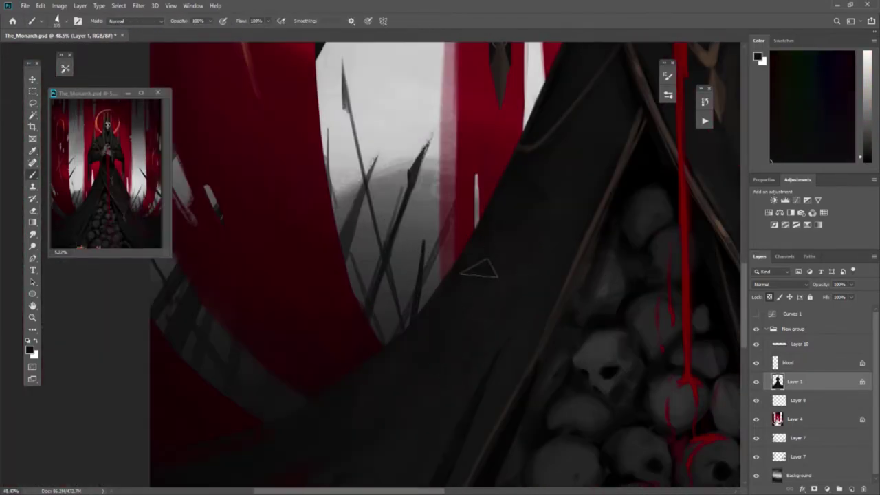
pyautogui.press('4')
pyautogui.keyDown('alt'); pyautogui.click(592, 208); pyautogui.keyUp('alt')
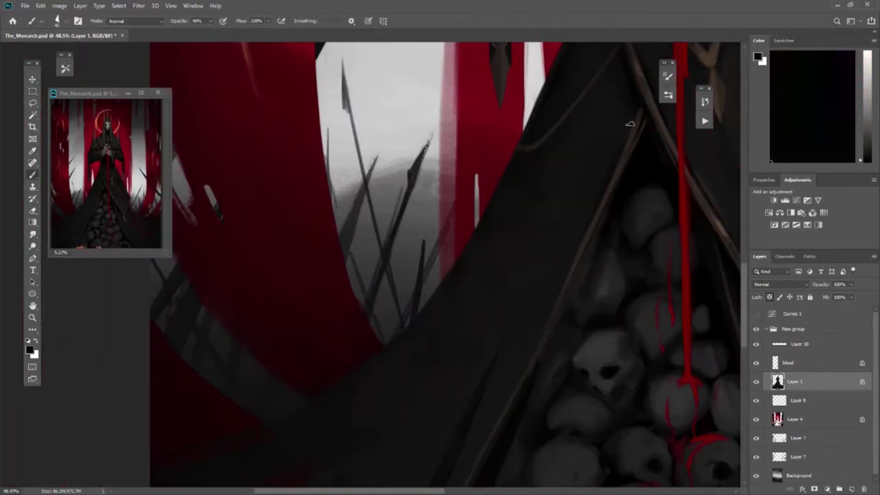
pyautogui.press('3')
# - Sample the robe's black and dark warm tones to tidy its edge against the red pillar
pyautogui.moveTo(602, 156); pyautogui.dragTo(506, 224)
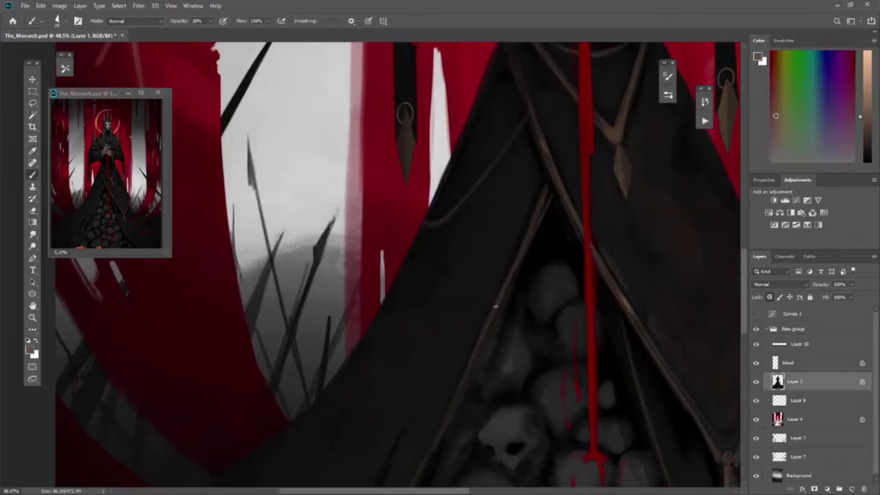
pyautogui.keyDown('alt'); pyautogui.click(536, 214); pyautogui.keyUp('alt')
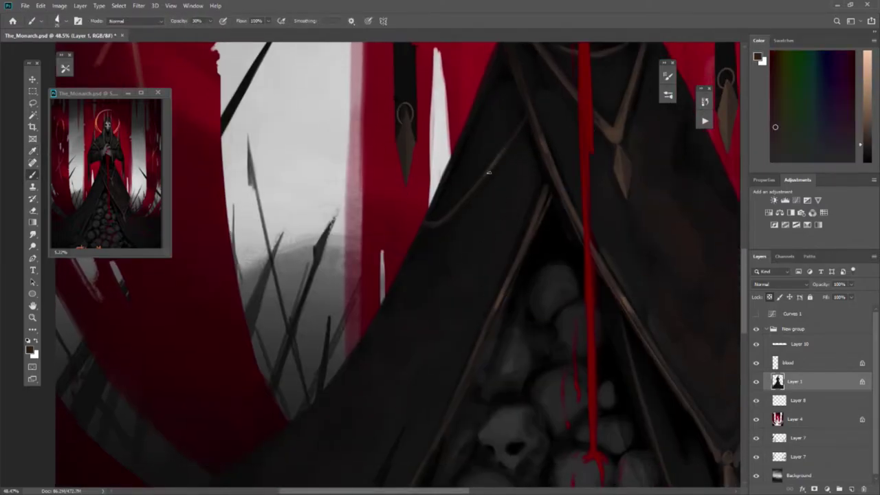
pyautogui.keyDown('alt'); pyautogui.click(422, 221); pyautogui.keyUp('alt')
pyautogui.hscroll(5, 461, 177)
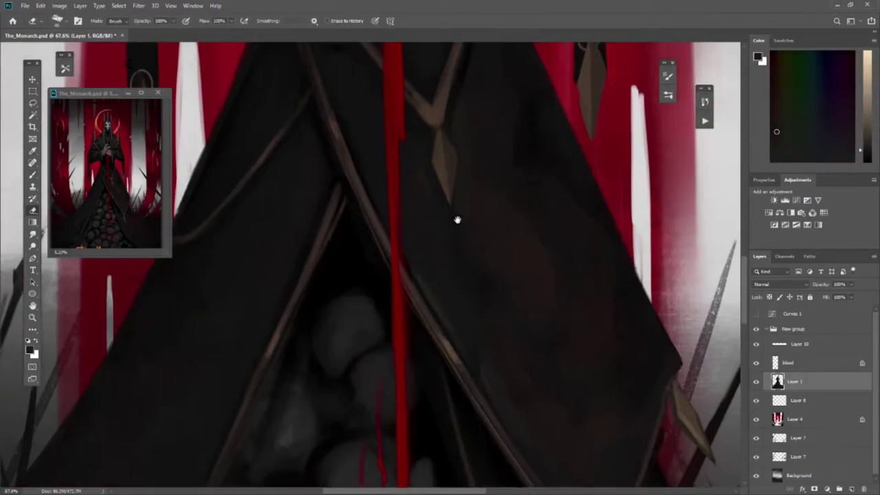
pyautogui.scroll(-3, 412, 182)
pyautogui.click(65, 68)
# - Choose a speckled texture brush from the canvas brush picker
pyautogui.rightClick(340, 251)
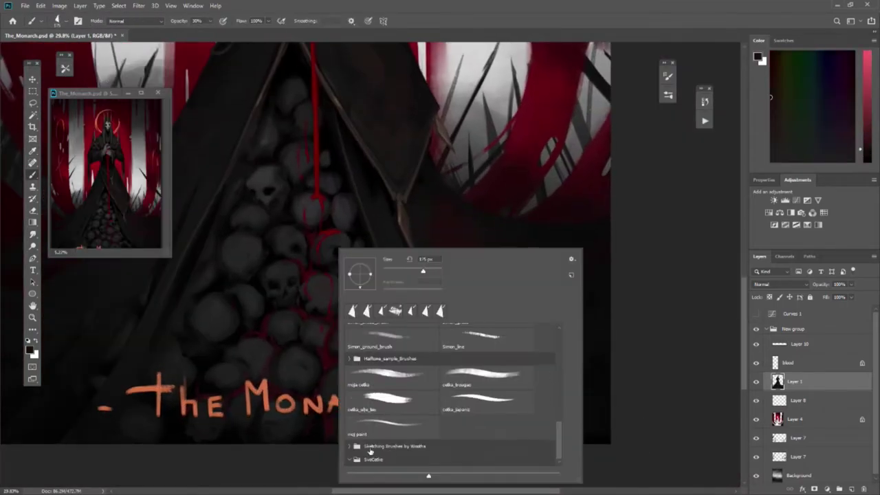
pyautogui.scroll(-2, 454, 385)
pyautogui.doubleClick(521, 408)
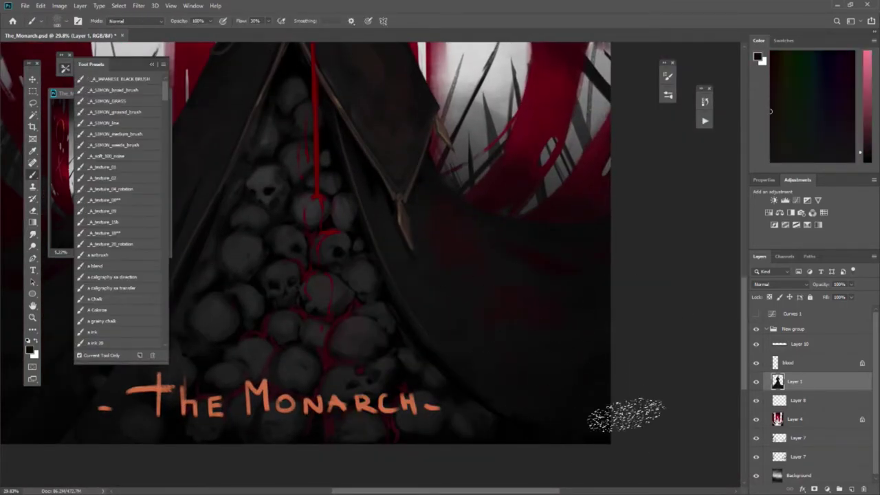
pyautogui.hscroll(-5, 402, 275)
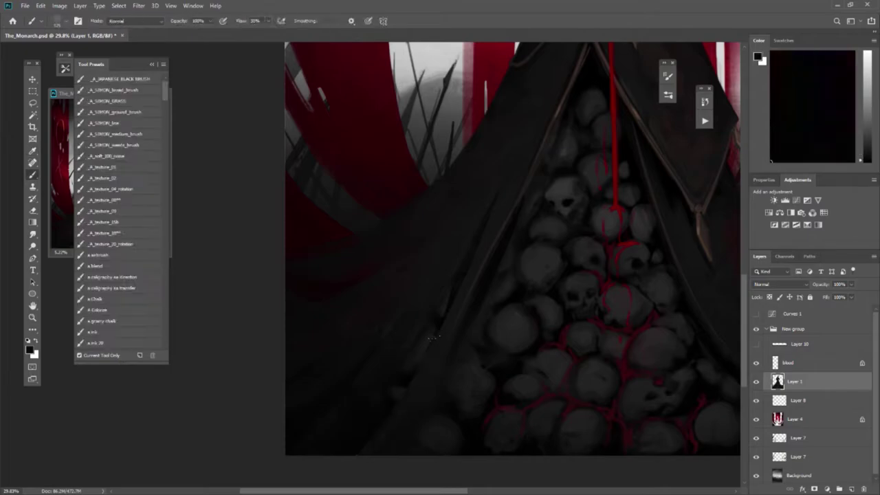
# - Paint speckled texture on the skull pile using reddish and darker tones sampled from the skulls
pyautogui.press('i')
pyautogui.scroll(3, 480, 367)
pyautogui.press('b')
pyautogui.keyDown('alt'); pyautogui.click(483, 305); pyautogui.keyUp('alt')
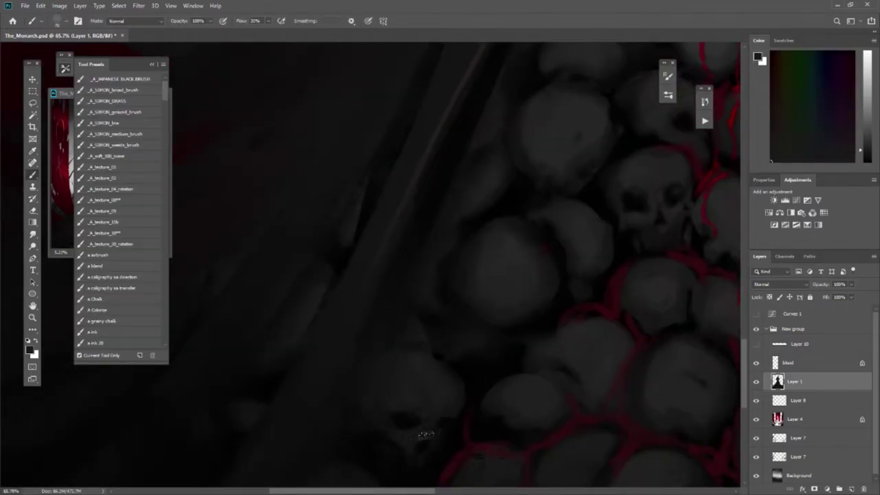
pyautogui.keyDown('alt'); pyautogui.click(426, 404); pyautogui.keyUp('alt')
pyautogui.scroll(-2, 438, 421)
pyautogui.keyDown('alt'); pyautogui.click(369, 442); pyautogui.keyUp('alt')
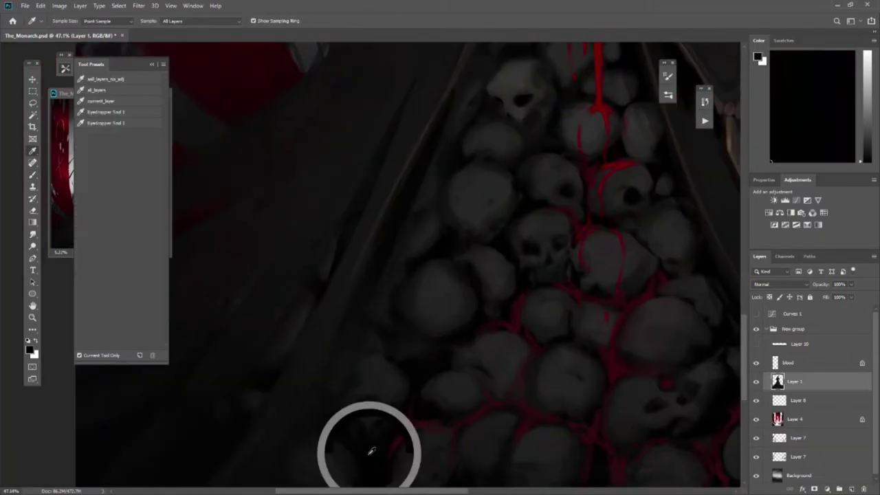
pyautogui.keyDown('alt'); pyautogui.click(540, 383); pyautogui.keyUp('alt')
pyautogui.press('i')
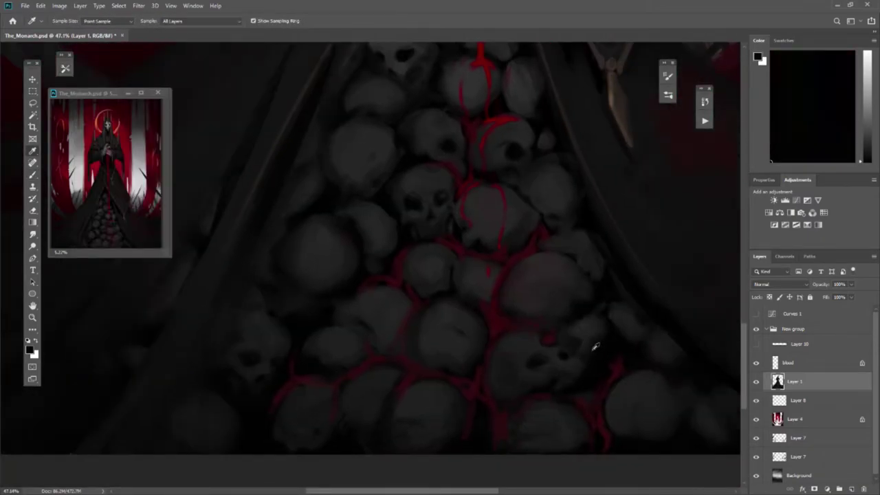
pyautogui.press('b')
pyautogui.scroll(3, 523, 324)
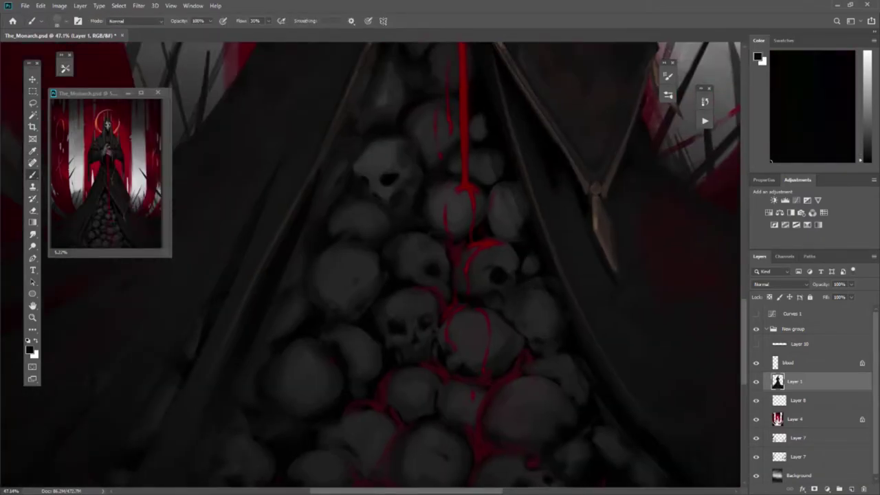
# - Continue texturing the skull pile with colours sampled from the pile itself
pyautogui.press('b')
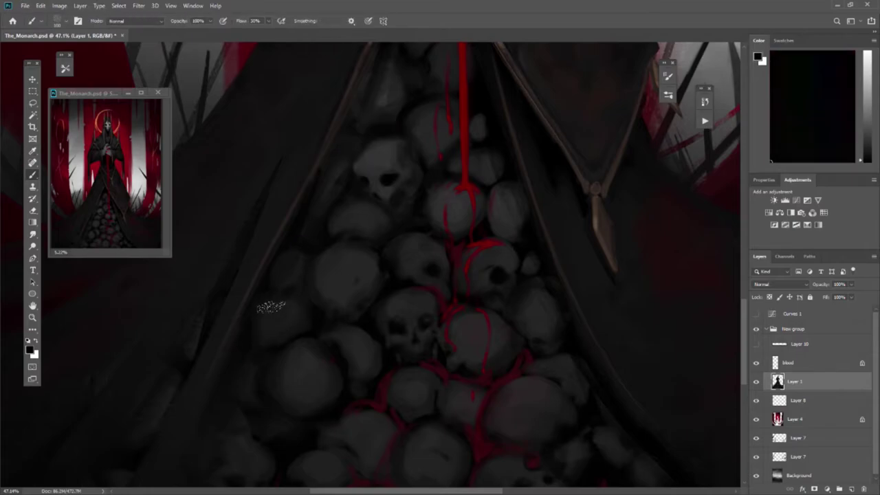
pyautogui.scroll(-5, 271, 306)
pyautogui.hscroll(5, 343, 330)
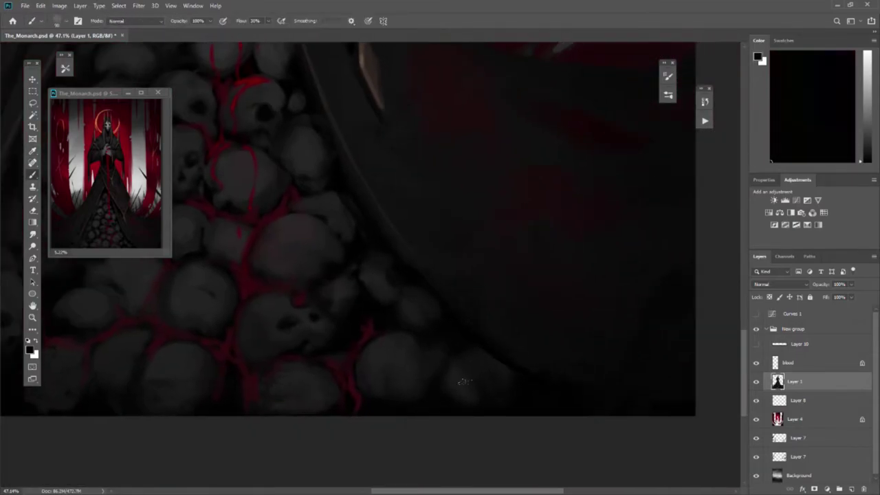
pyautogui.scroll(3, 464, 382)
pyautogui.hscroll(-3, 419, 297)
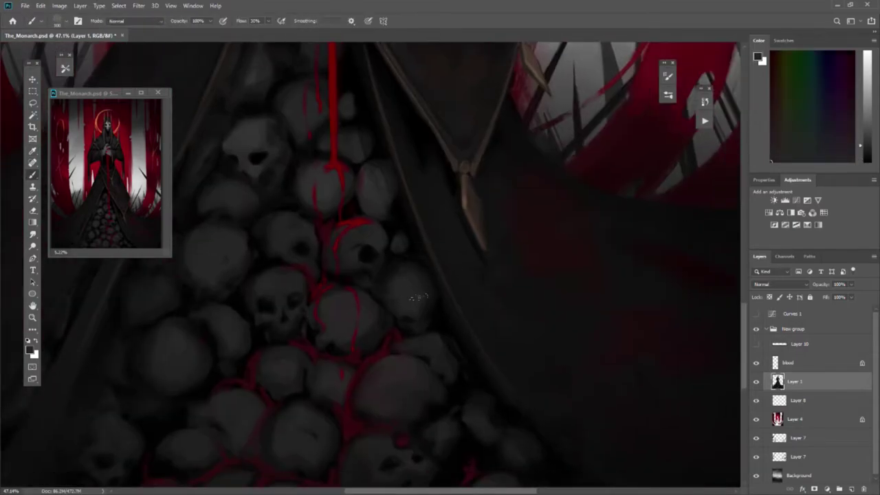
pyautogui.scroll(3, 419, 297)
pyautogui.hscroll(-1, 419, 297)
pyautogui.press('i')
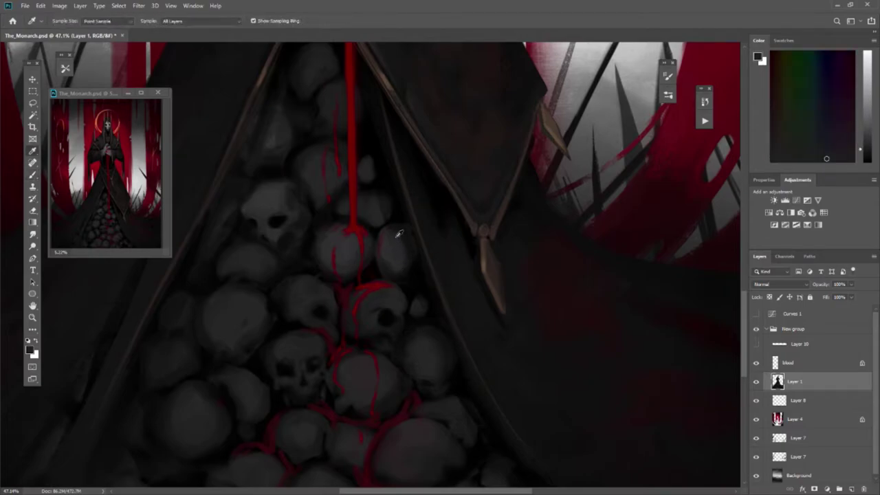
pyautogui.click(419, 302)
pyautogui.press('b')
# - Shade the skulls at normal blending with darker tones sampled from the skulls and robe
pyautogui.hotkey('ctrl', '0')
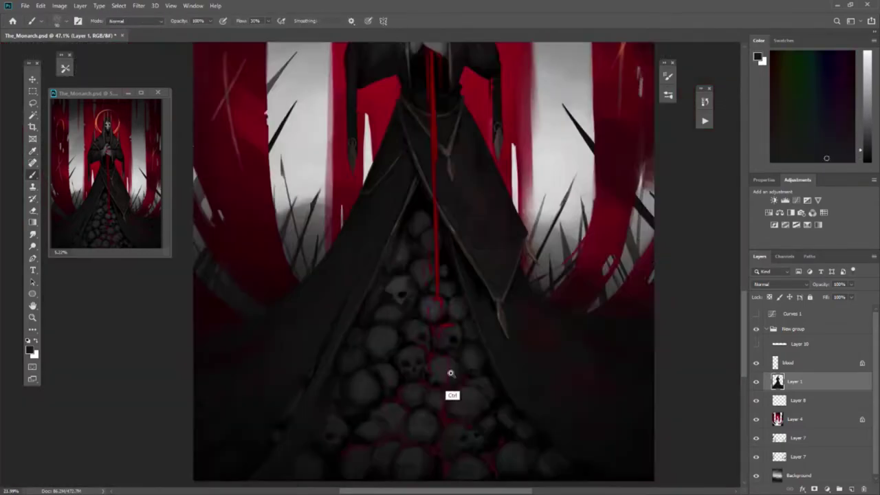
pyautogui.keyDown('ctrl'); pyautogui.click(450, 373); pyautogui.keyUp('ctrl')
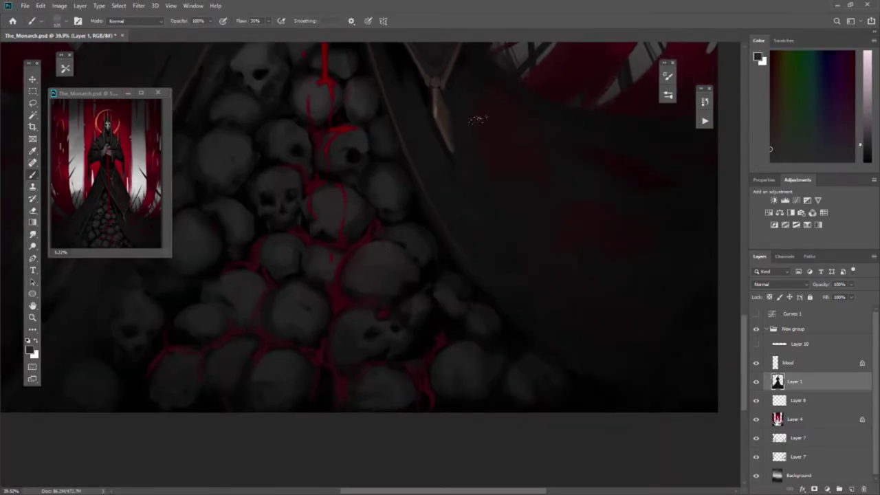
pyautogui.keyDown('alt'); pyautogui.click(356, 274); pyautogui.keyUp('alt')
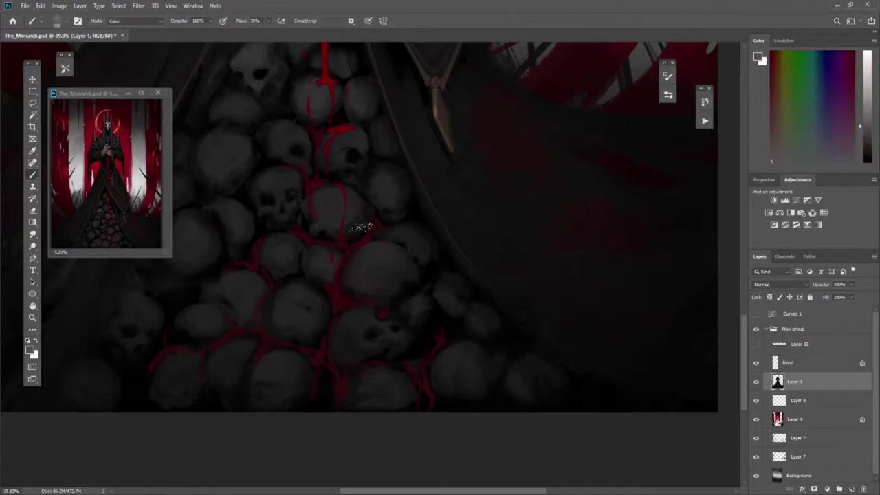
pyautogui.hotkey('shift', 'alt', 'n')
pyautogui.keyDown('alt'); pyautogui.click(379, 249); pyautogui.keyUp('alt')
pyautogui.scroll(-1, 327, 194)
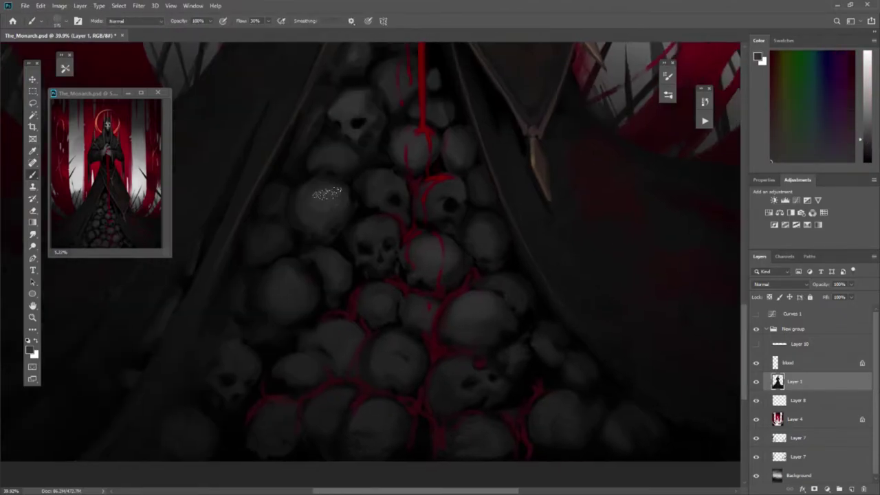
pyautogui.keyDown('alt'); pyautogui.click(400, 132); pyautogui.keyUp('alt')
pyautogui.moveTo(420, 140); pyautogui.dragTo(431, 148)
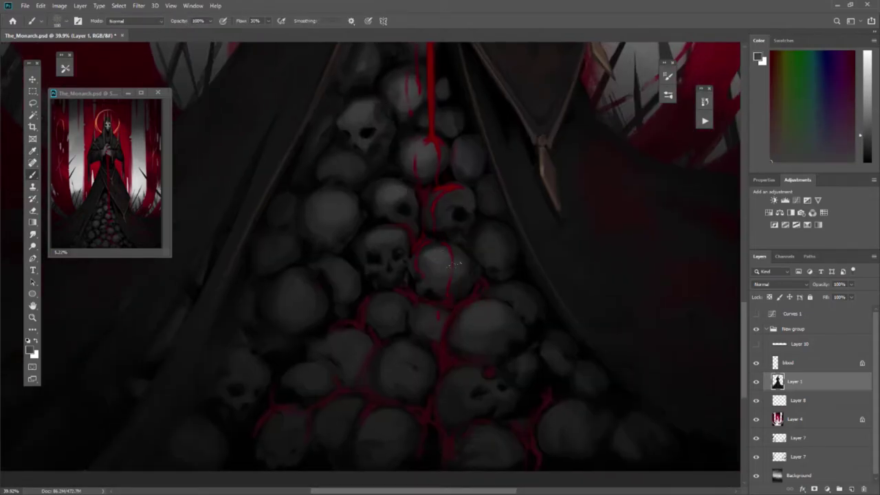
pyautogui.keyDown('alt'); pyautogui.click(426, 315); pyautogui.keyUp('alt')
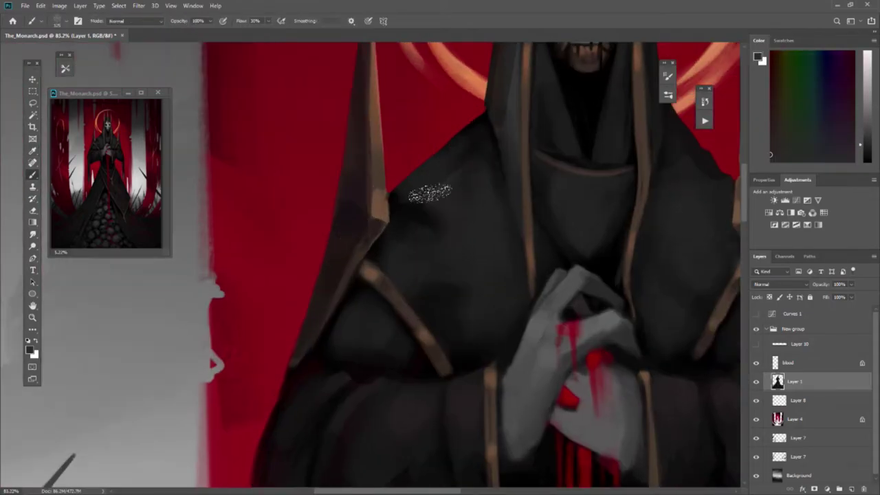
pyautogui.keyDown('alt'); pyautogui.click(445, 165); pyautogui.keyUp('alt')
pyautogui.scroll(5, 445, 165)
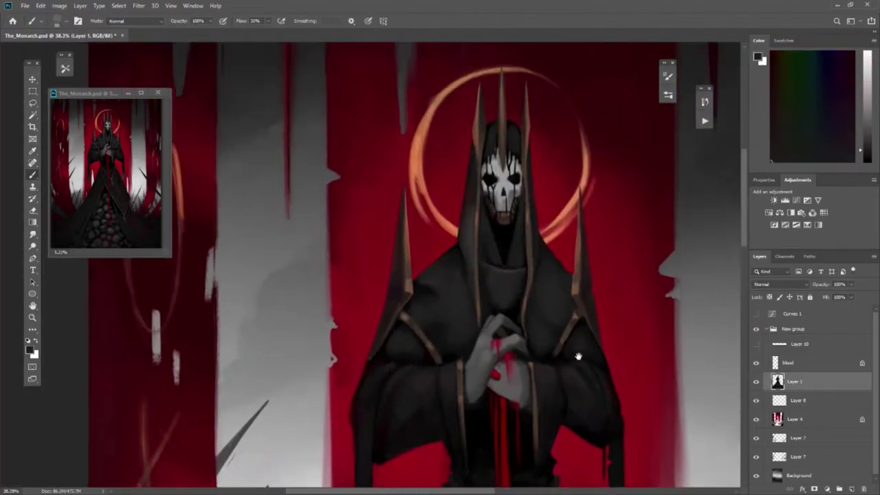
# - Erase red on Layer 4 to lengthen the grey streak beside the halo
pyautogui.press('e')
pyautogui.hotkey('alt', '[')
pyautogui.hotkey('alt', '[')
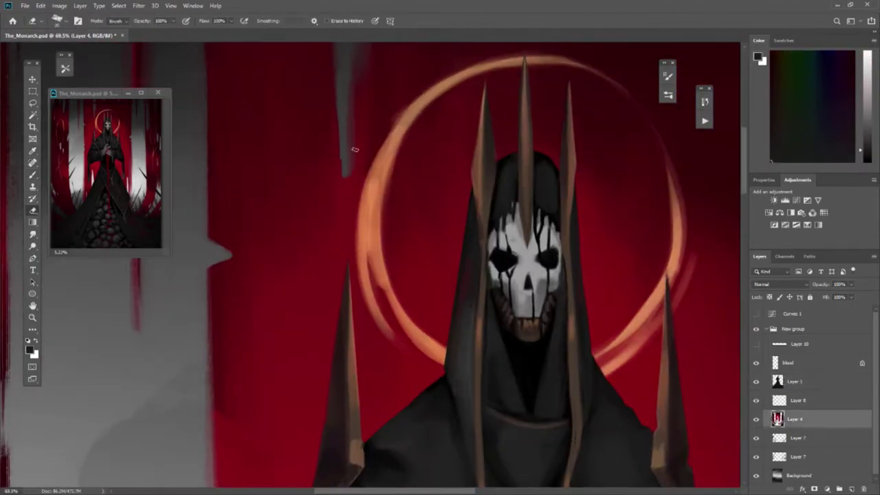
pyautogui.moveTo(342, 154); pyautogui.dragTo(342, 205)
pyautogui.press('b')
# - Add a new empty Layer 11 and reset colours to black and white
pyautogui.scroll(-3, 107, 218)
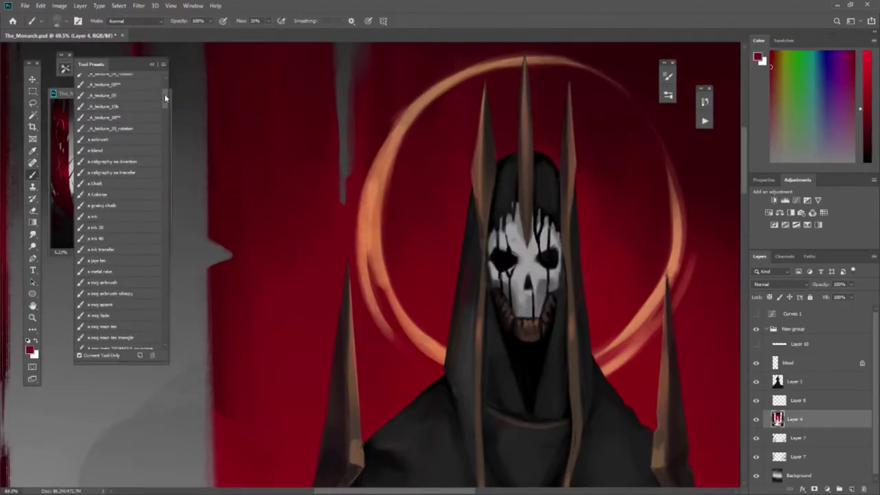
pyautogui.press('d')
pyautogui.hotkey('ctrl', 'shift', 'alt', 'n')
pyautogui.hotkey('ctrl', '-')
pyautogui.hotkey('ctrl', '-')
pyautogui.hotkey('ctrl', '-')
# - Paint on Layer 11 with a light grey brush at 10% opacity
pyautogui.scroll(4, 669, 321)
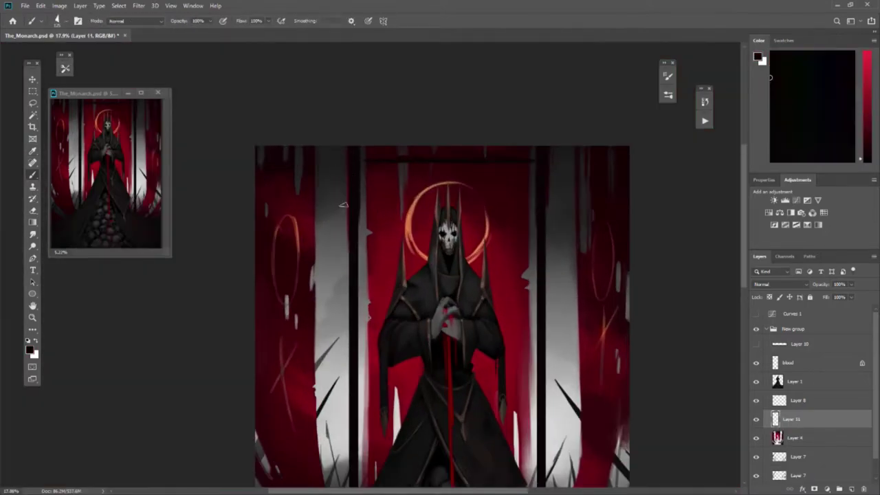
pyautogui.press('e')
pyautogui.scroll(-2, 668, 321)
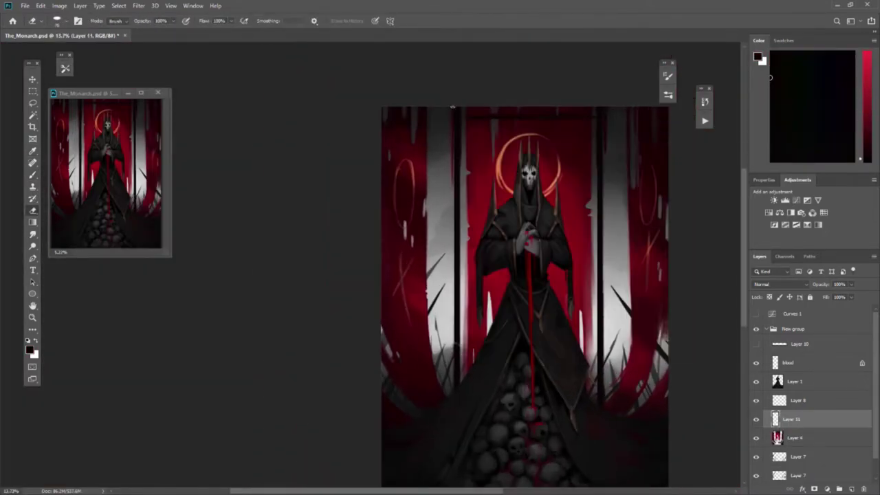
pyautogui.scroll(-2, 604, 352)
pyautogui.press('b')
pyautogui.scroll(4, 604, 352)
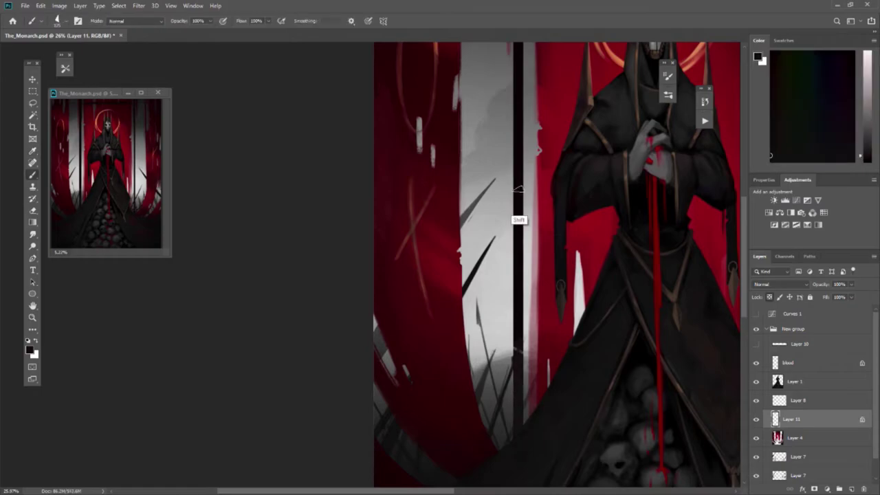
pyautogui.scroll(-1, 604, 352)
pyautogui.keyDown('alt'); pyautogui.click(603, 232); pyautogui.keyUp('alt')
pyautogui.press('1')
# - Paint a dark crossbar across the pillar tops in black at 10% opacity
pyautogui.scroll(-2, 471, 272)
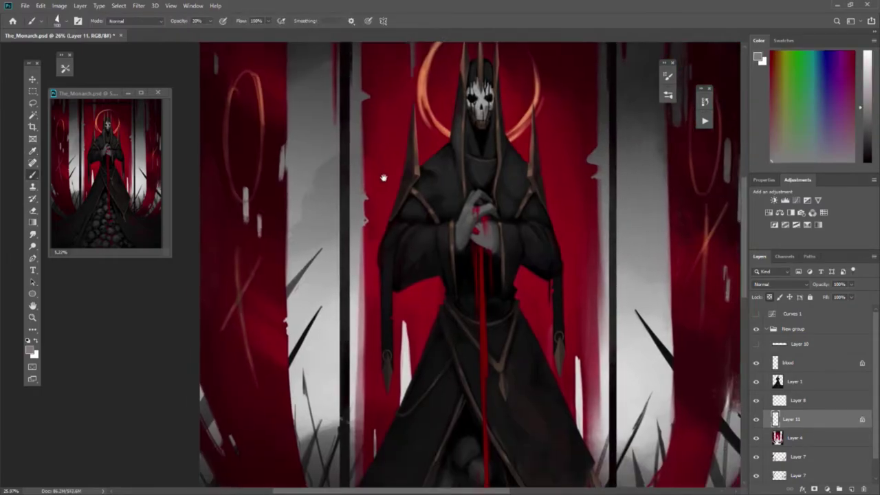
pyautogui.hscroll(-1, 397, 175)
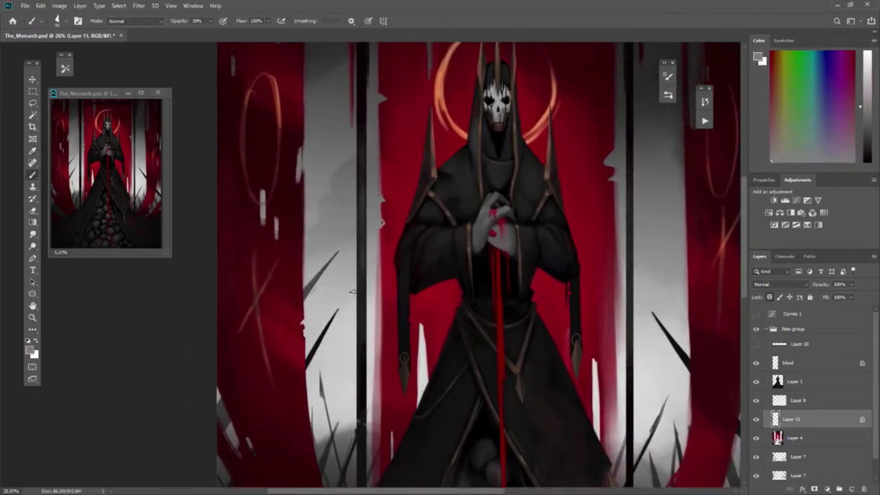
pyautogui.scroll(1, 351, 292)
pyautogui.keyDown('alt'); pyautogui.click(429, 179); pyautogui.keyUp('alt')
pyautogui.press('1')
pyautogui.scroll(1, 394, 170)
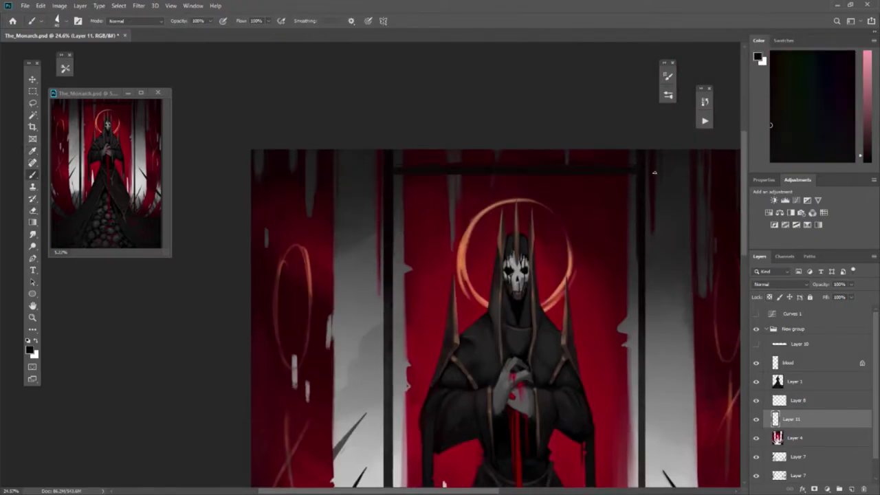
pyautogui.scroll(-2, 550, 227)
pyautogui.scroll(-3, 495, 261)
pyautogui.scroll(-3, 458, 276)
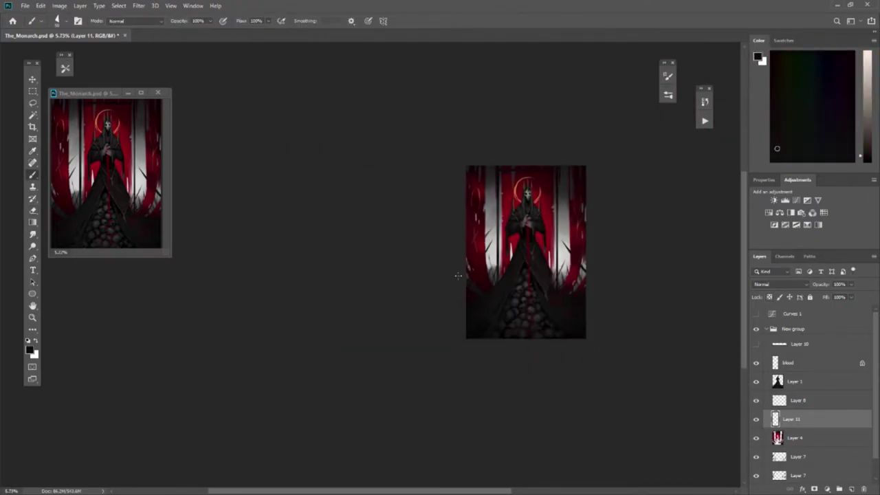
# - Move Layer 11 beneath Layer 4 and make Layer 1 active
pyautogui.hotkey('ctrl', '[')
pyautogui.scroll(7, 567, 385)
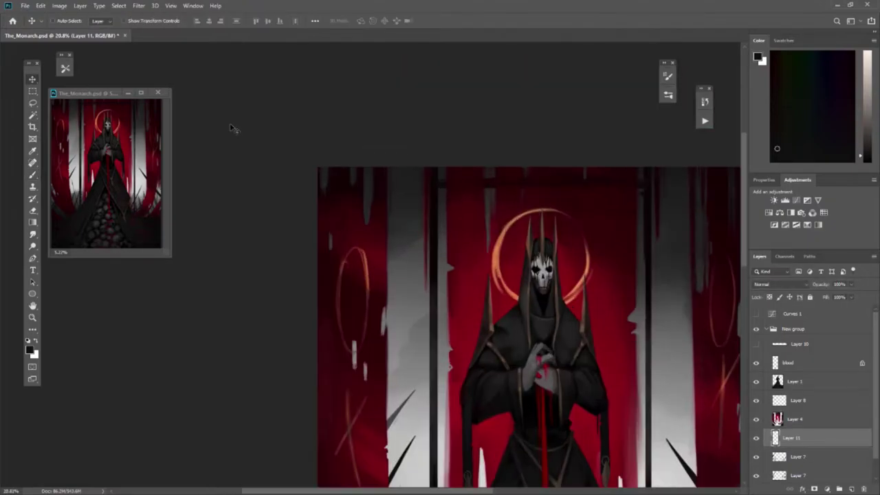
pyautogui.hotkey('alt', '.')
# - Set an 80% opacity brush and repaint the robe's trim with its sampled dark colour
pyautogui.hotkey('alt', '[')
pyautogui.hotkey('alt', '[')
pyautogui.hotkey('alt', '[')
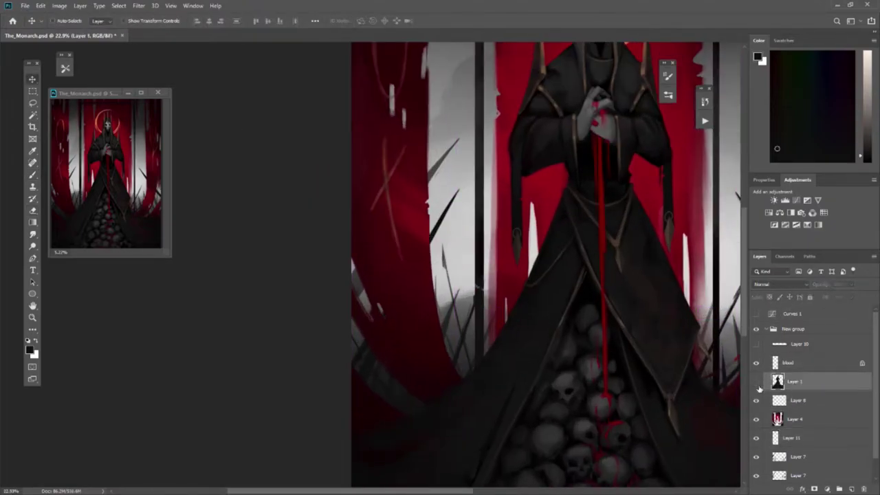
pyautogui.press('b')
pyautogui.scroll(3, 554, 246)
pyautogui.scroll(4, 547, 253)
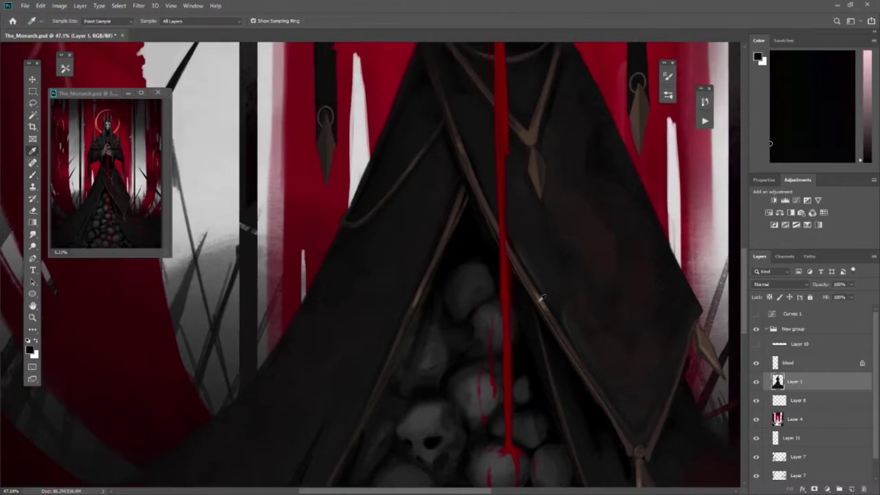
pyautogui.press('x')
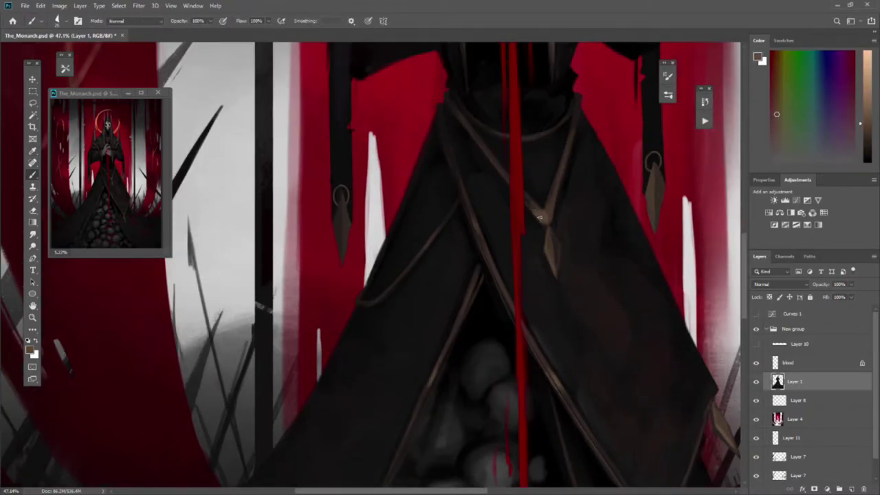
pyautogui.press('8')
pyautogui.keyDown('alt'); pyautogui.click(547, 210); pyautogui.keyUp('alt')
# - Touch up the ringed diamond pendants and mask streaks with sampled dark and lighter browns
pyautogui.scroll(2, 548, 182)
pyautogui.press('x')
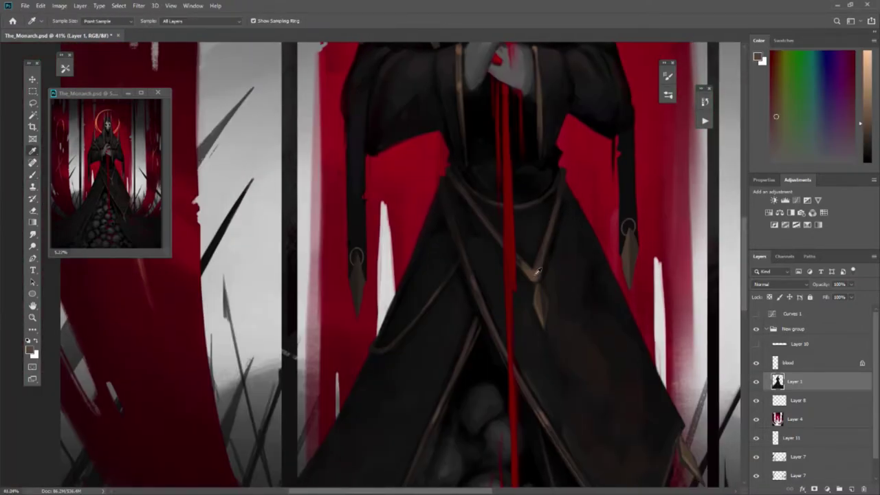
pyautogui.hscroll(3, 513, 247)
pyautogui.press('8')
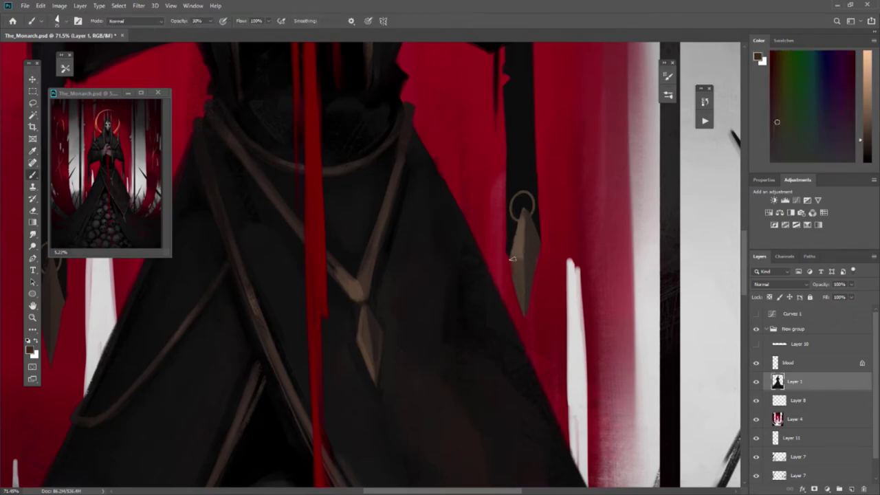
pyautogui.keyDown('alt'); pyautogui.click(527, 222); pyautogui.keyUp('alt')
pyautogui.keyDown('alt'); pyautogui.click(534, 249); pyautogui.keyUp('alt')
pyautogui.press('b')
pyautogui.keyDown('alt'); pyautogui.click(527, 281); pyautogui.keyUp('alt')
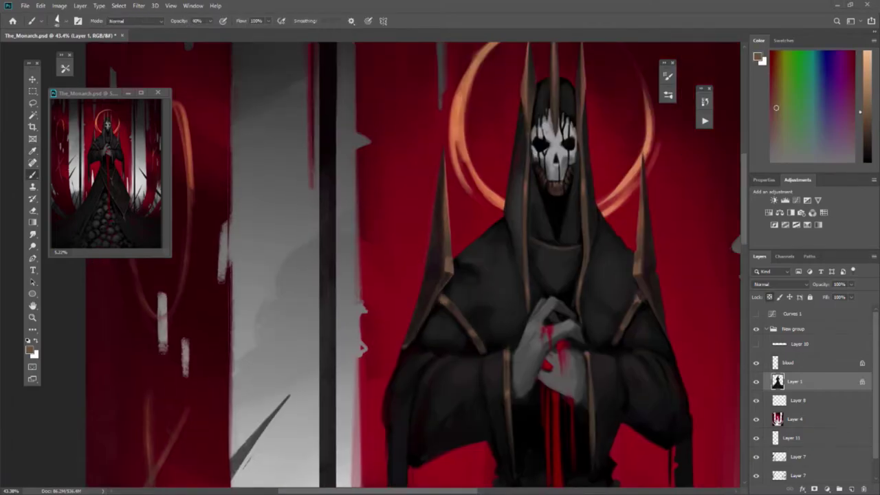
pyautogui.keyDown('alt'); pyautogui.click(448, 288); pyautogui.keyUp('alt')
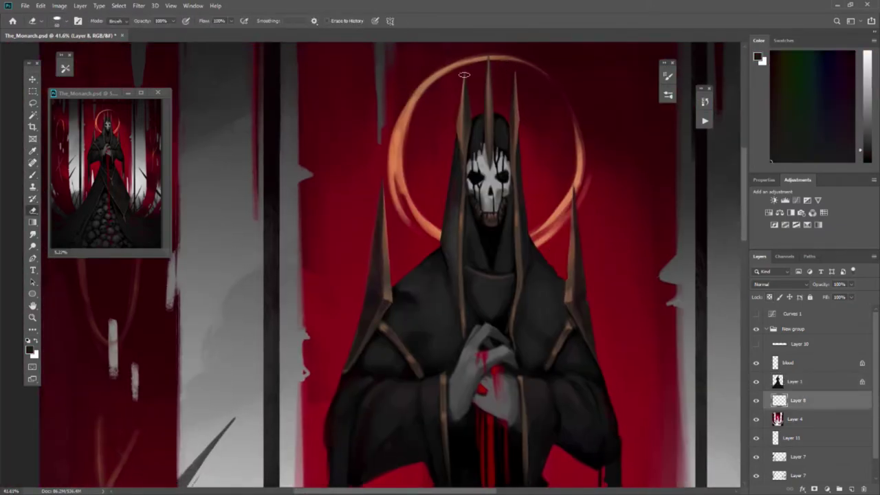
# - Sample the halo's orange and repaint it with brighter and slightly darker orange
pyautogui.press('i')
pyautogui.click(435, 71)
pyautogui.press('b')
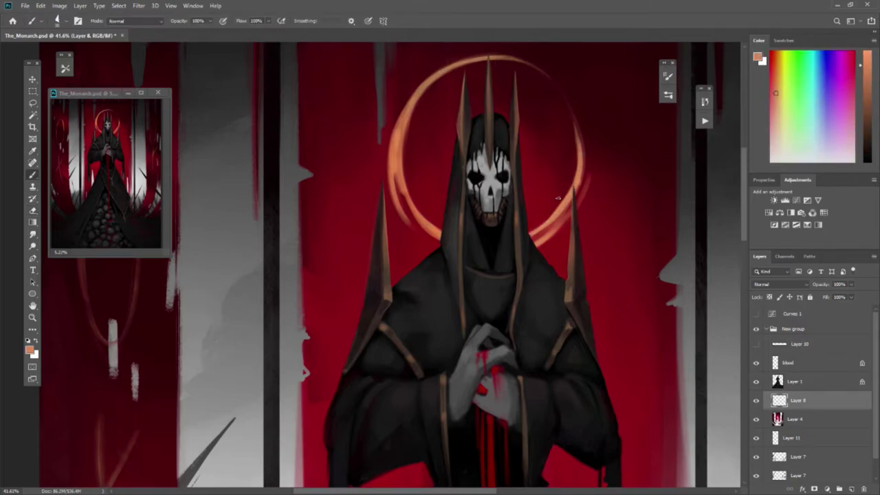
pyautogui.keyDown('alt'); pyautogui.click(538, 228); pyautogui.keyUp('alt')
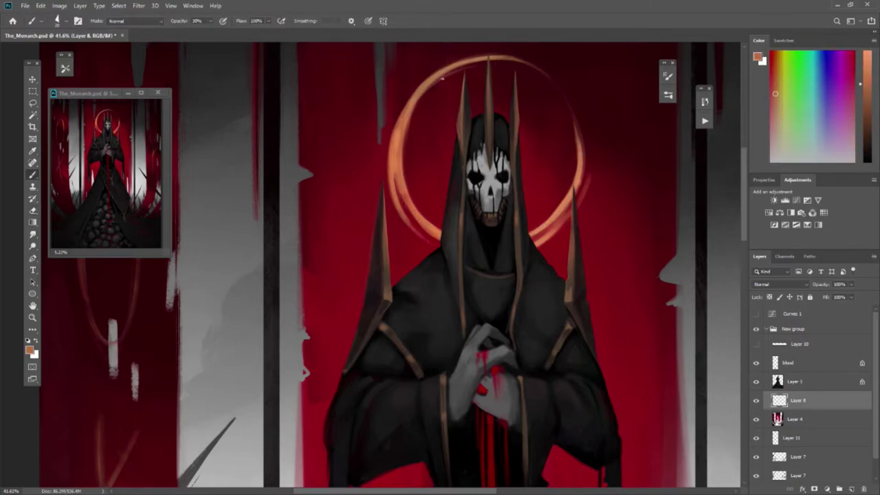
pyautogui.keyDown('alt'); pyautogui.click(393, 128); pyautogui.keyUp('alt')
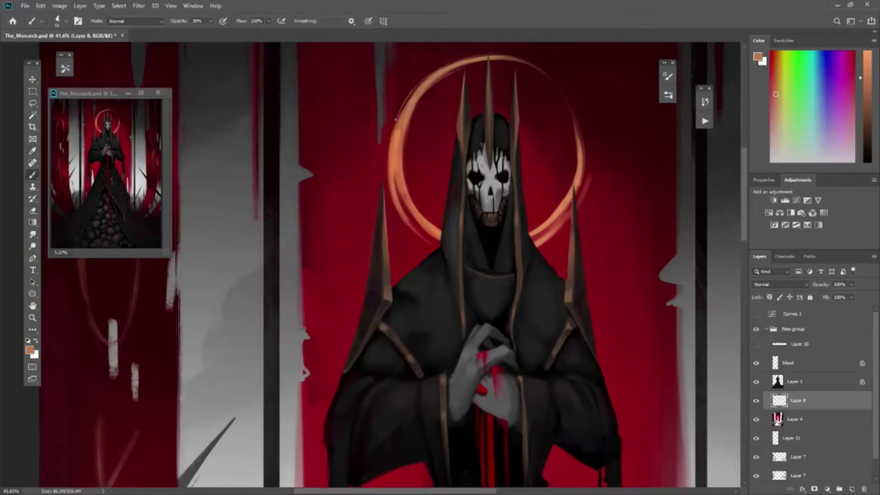
pyautogui.keyDown('alt'); pyautogui.scroll(-5, 536, 113); pyautogui.keyUp('alt')
pyautogui.scroll(5, 535, 108)
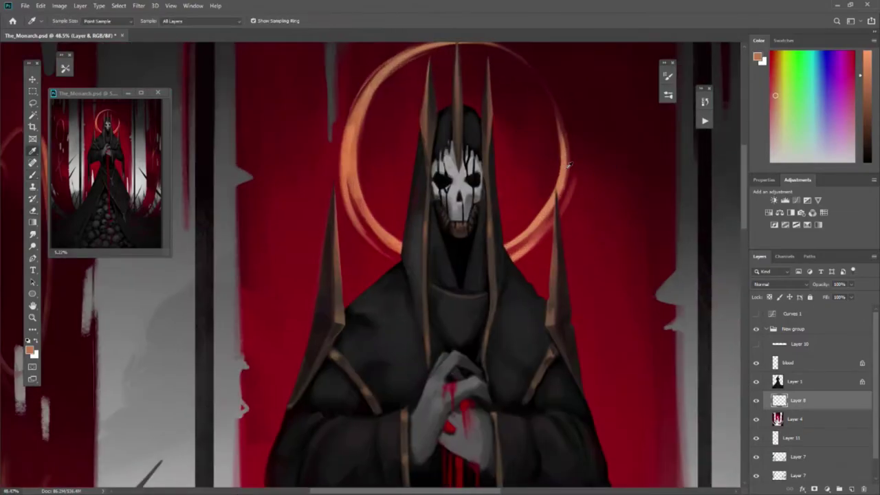
pyautogui.scroll(2, 385, 130)
# - Double the halo with soft, brushy strokes using colours sampled from its edges
pyautogui.click(337, 124)
pyautogui.scroll(2, 338, 182)
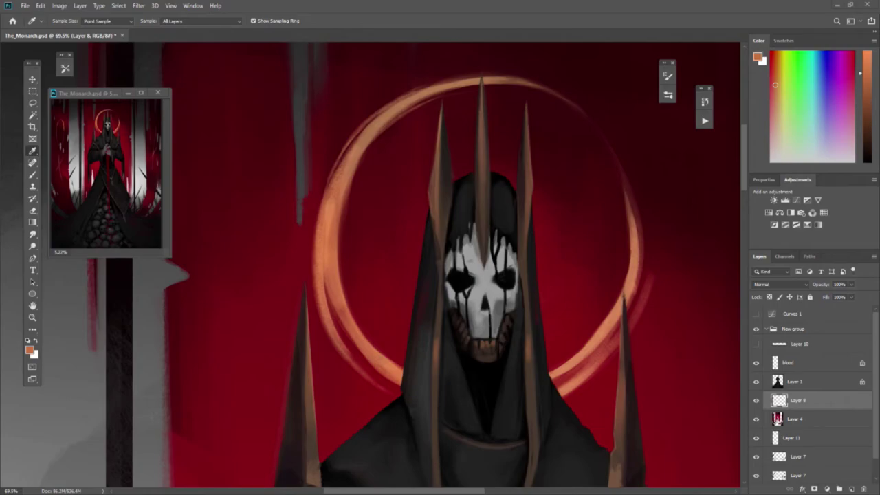
pyautogui.click(336, 187)
pyautogui.click(336, 203)
pyautogui.click(336, 141)
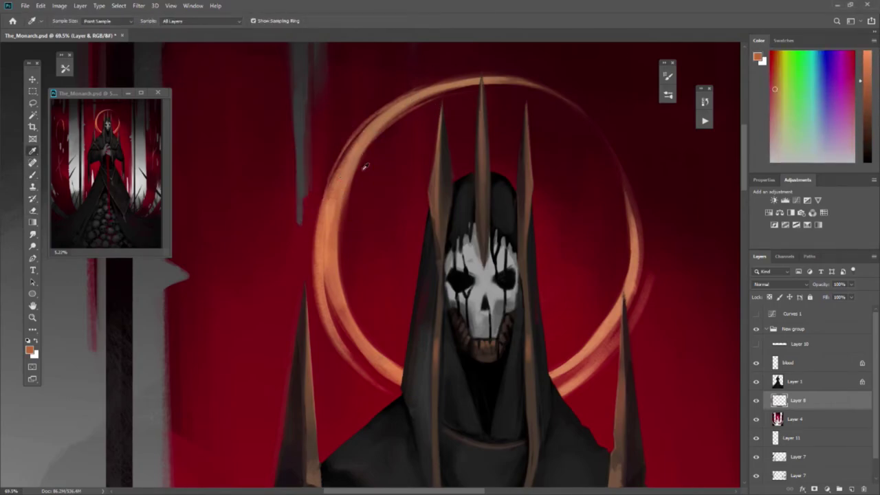
pyautogui.press('b')
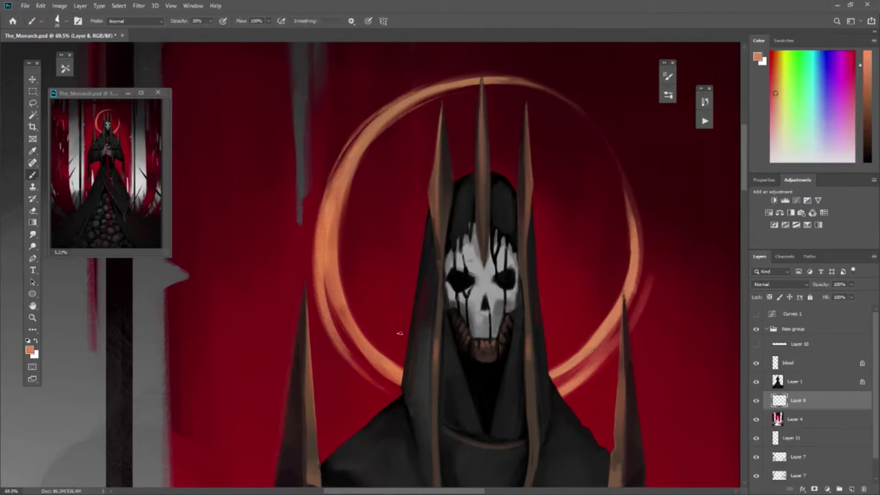
pyautogui.keyDown('alt'); pyautogui.click(337, 244); pyautogui.keyUp('alt')
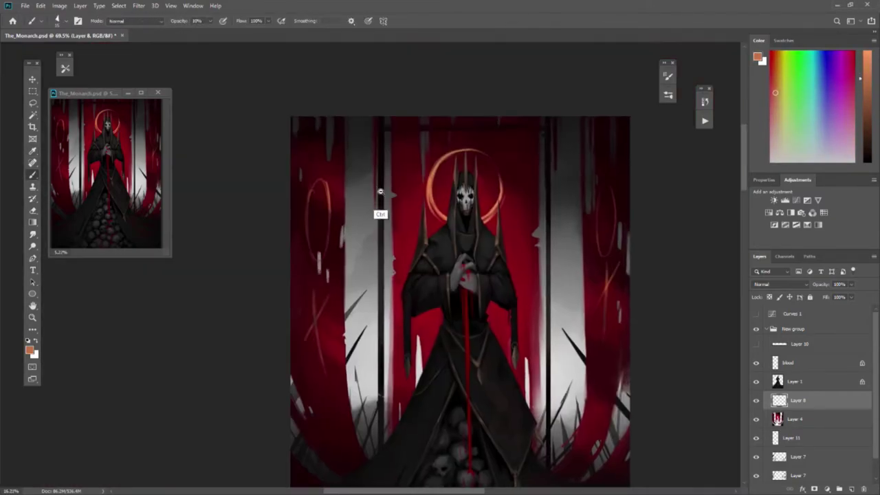
pyautogui.moveTo(381, 191); pyautogui.dragTo(488, 201)
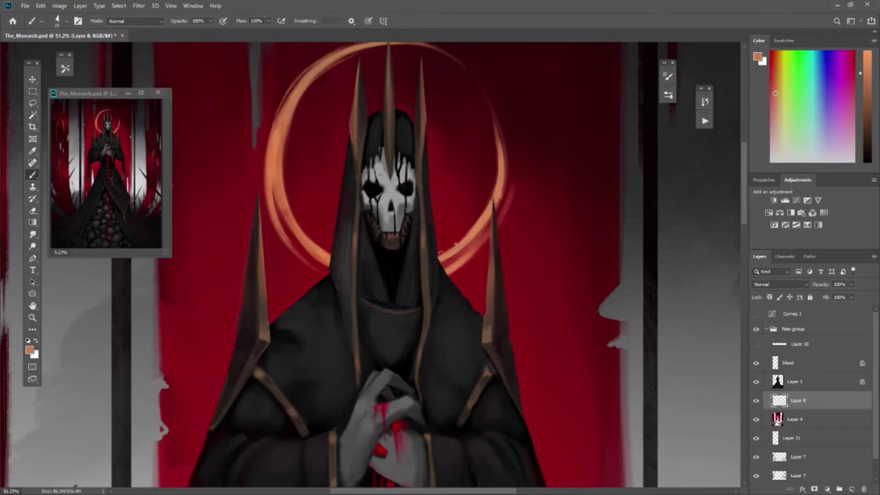
pyautogui.scroll(-3, 561, 222)
# - Erase the faint orange oval stroke at the right and flip the view to check composition
pyautogui.moveTo(563, 185); pyautogui.dragTo(570, 253)
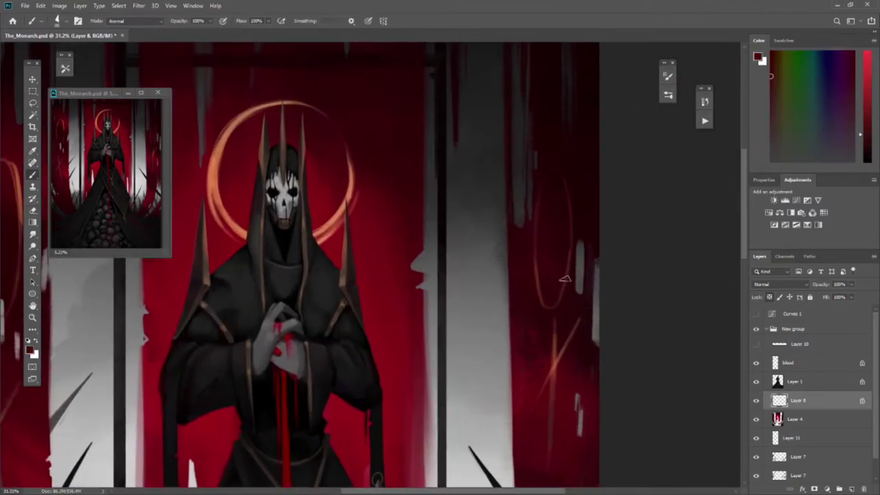
pyautogui.press('b')
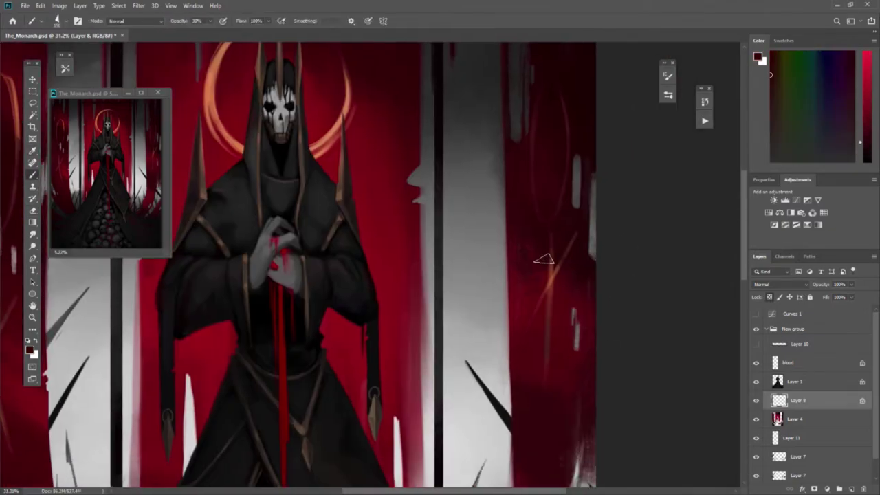
pyautogui.scroll(1, 534, 255)
pyautogui.press('0')
pyautogui.moveTo(515, 220); pyautogui.dragTo(474, 177)
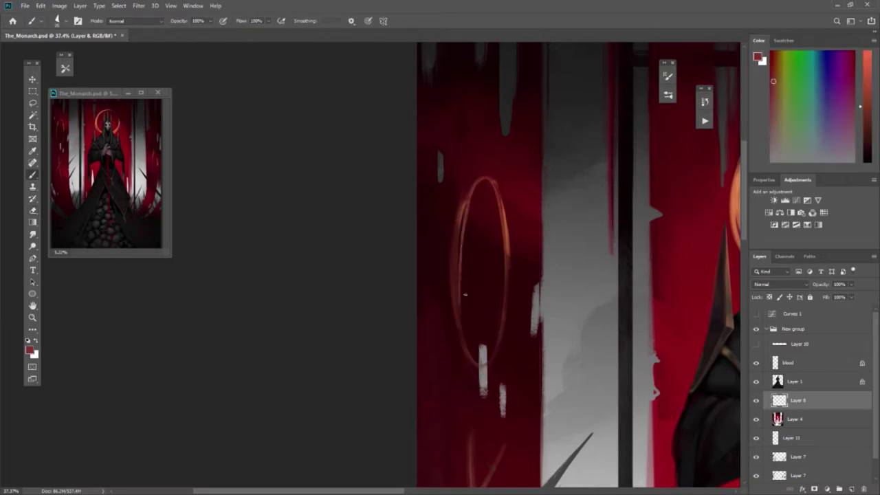
# - Lock Layer 8's transparent pixels and clip Layer 8 to Layer 4
pyautogui.press('i')
pyautogui.click(436, 277)
pyautogui.press('/')
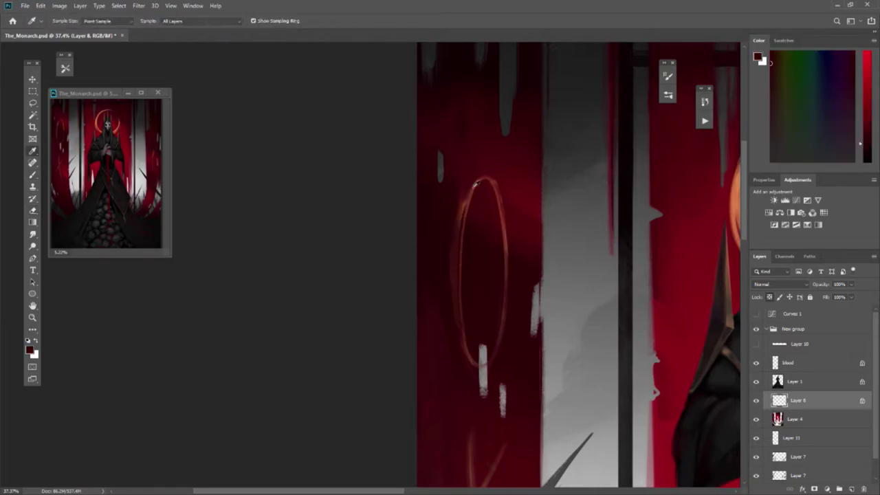
pyautogui.press('e')
pyautogui.keyDown('alt'); pyautogui.scroll(5, 494, 367); pyautogui.keyUp('alt')
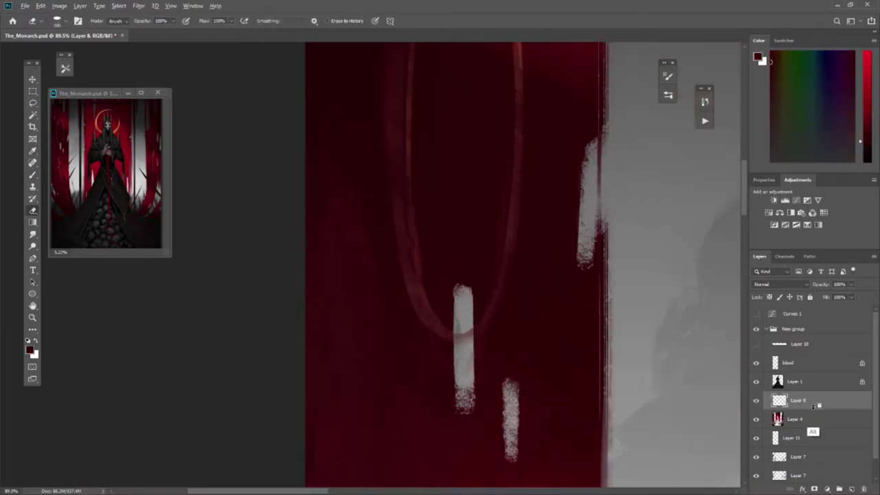
pyautogui.keyDown('alt'); pyautogui.click(816, 406); pyautogui.keyUp('alt')
pyautogui.keyDown('alt'); pyautogui.scroll(-6, 513, 406); pyautogui.keyUp('alt')
pyautogui.press('b')
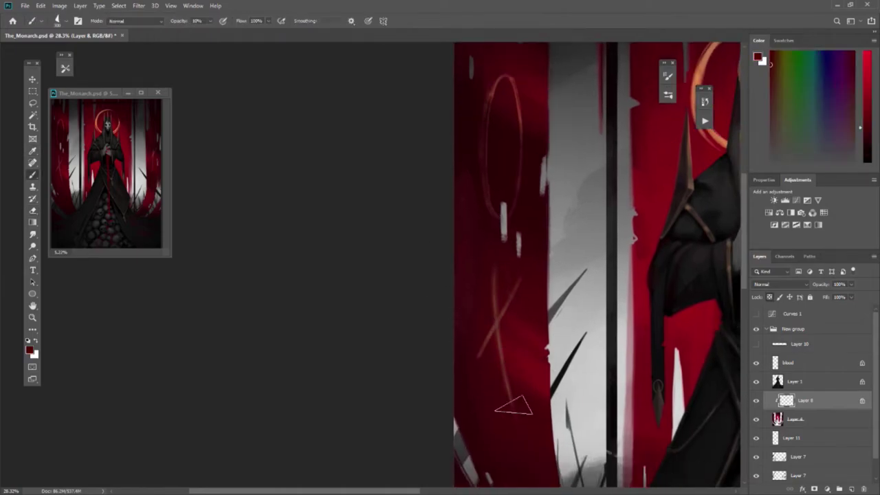
# - Select the next layer down and set the brush opacity to 40%
pyautogui.hotkey('alt', '[')
pyautogui.press('4')
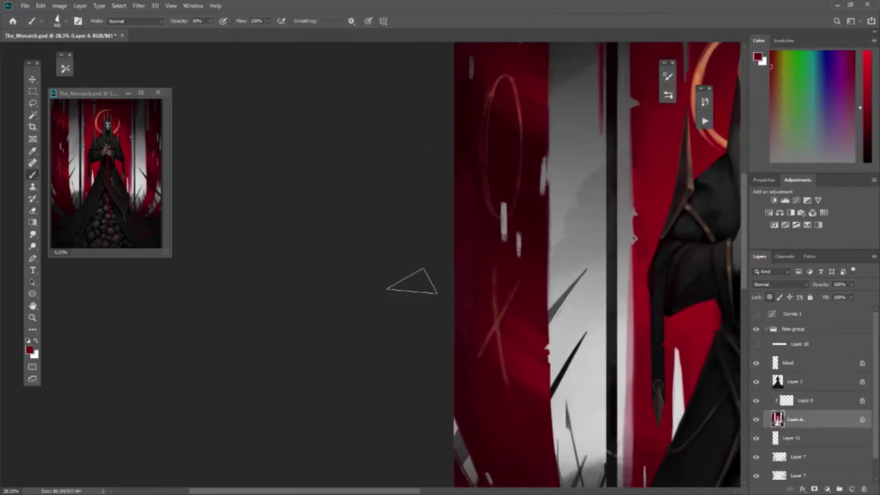
pyautogui.keyDown('alt'); pyautogui.scroll(-2, 470, 296); pyautogui.keyUp('alt')
pyautogui.keyDown('alt'); pyautogui.scroll(2, 530, 373); pyautogui.keyUp('alt')
# - Sample a tone from the painting and set a faint 10% opacity brush
pyautogui.keyDown('alt'); pyautogui.scroll(4, 565, 309); pyautogui.keyUp('alt')
pyautogui.press('b')
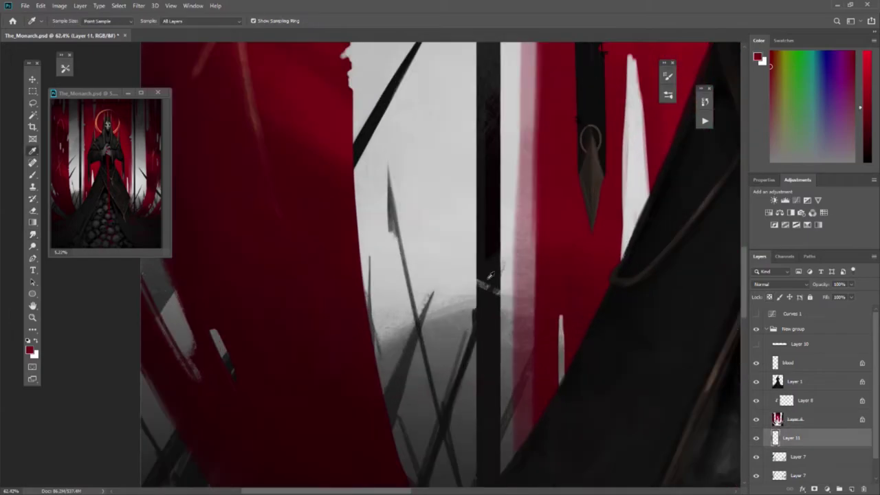
pyautogui.hotkey('alt', '[')
pyautogui.keyDown('alt'); pyautogui.click(490, 282); pyautogui.keyUp('alt')
pyautogui.keyDown('alt'); pyautogui.scroll(-2, 490, 282); pyautogui.keyUp('alt')
pyautogui.hscroll(-3, 495, 387)
pyautogui.press('x')
pyautogui.press('1')
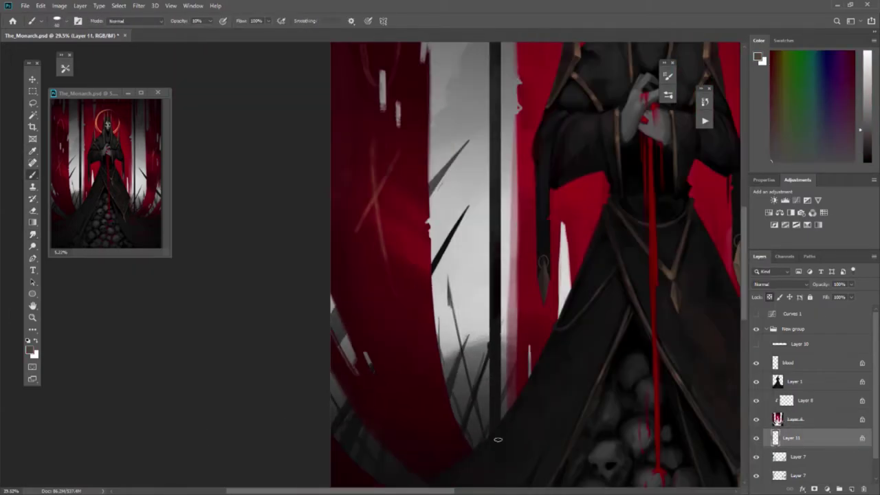
pyautogui.scroll(5, 495, 435)
pyautogui.keyDown('alt'); pyautogui.scroll(-2, 533, 417); pyautogui.keyUp('alt')
# - Shade the white pillar between the red banners with a faint black gradient
pyautogui.press('g')
pyautogui.keyDown('alt'); pyautogui.scroll(5, 506, 258); pyautogui.keyUp('alt')
pyautogui.keyDown('alt'); pyautogui.scroll(2, 506, 258); pyautogui.keyUp('alt')
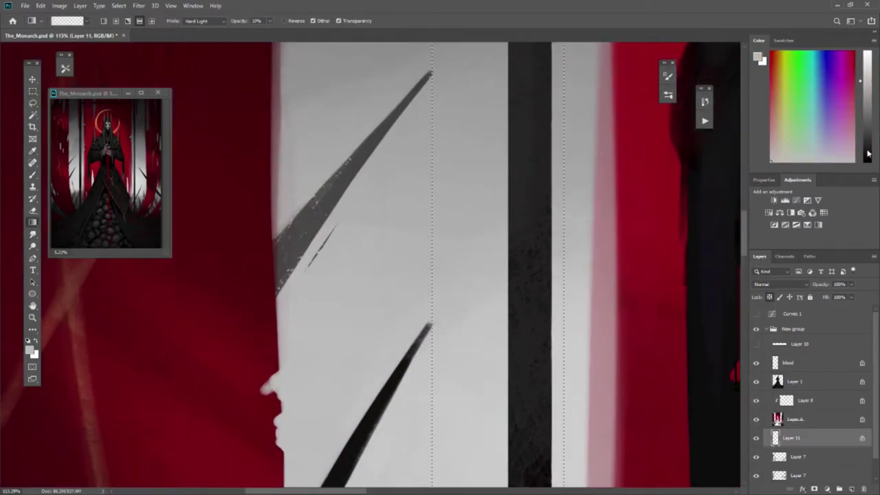
pyautogui.press('x')
pyautogui.keyDown('alt'); pyautogui.scroll(-2, 532, 272); pyautogui.keyUp('alt')
pyautogui.keyDown('alt'); pyautogui.scroll(-3, 533, 271); pyautogui.keyUp('alt')
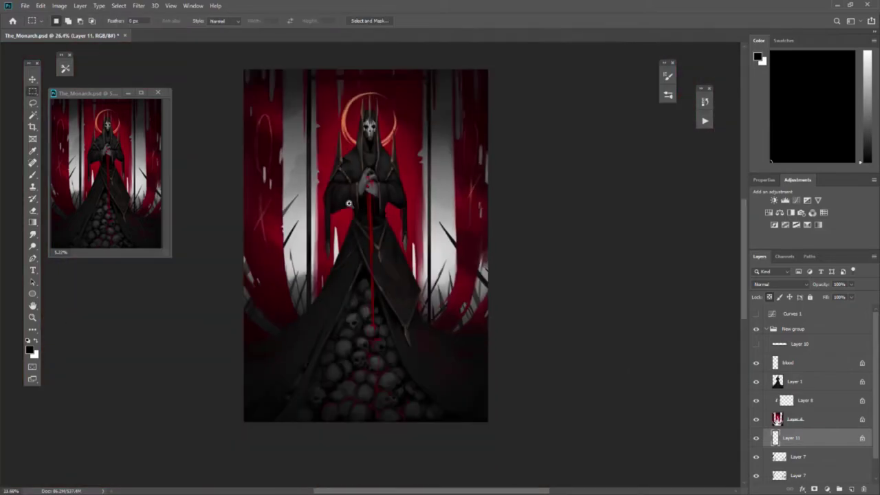
pyautogui.keyDown('alt'); pyautogui.scroll(4, 466, 275); pyautogui.keyUp('alt')
pyautogui.keyDown('alt'); pyautogui.scroll(4, 422, 314); pyautogui.keyUp('alt')
pyautogui.keyDown('alt'); pyautogui.scroll(-10, 589, 251); pyautogui.keyUp('alt')
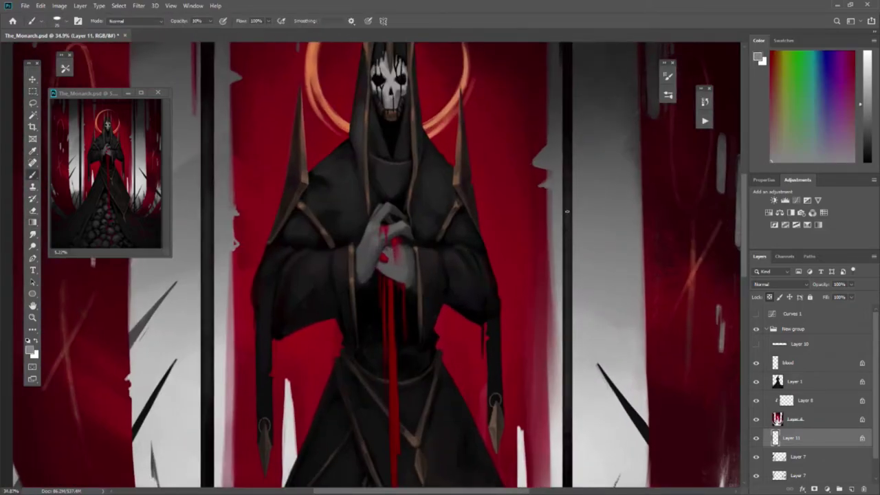
pyautogui.keyDown('alt'); pyautogui.scroll(6, 566, 211); pyautogui.keyUp('alt')
pyautogui.press('e')
pyautogui.keyDown('ctrl'); pyautogui.click(450, 257); pyautogui.keyUp('ctrl')
# - Return to the Brush with black and white colours and choose a different brush preset
pyautogui.hscroll(5, 483, 372)
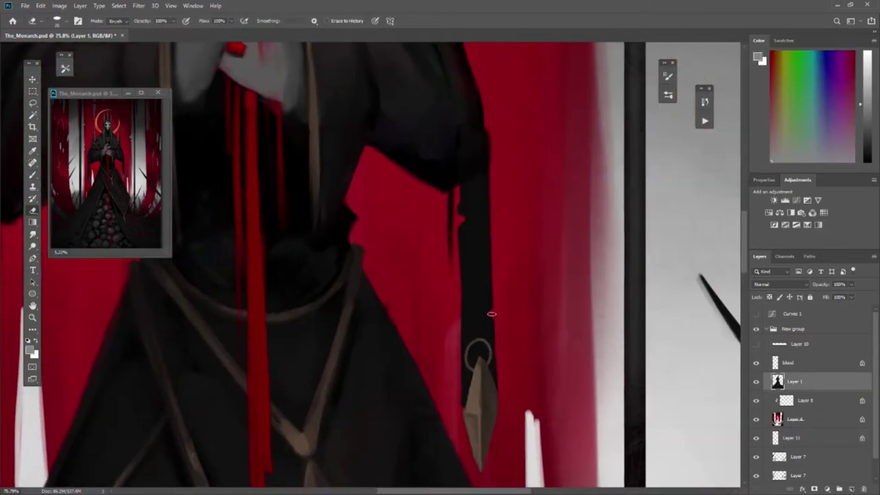
pyautogui.press('b')
pyautogui.press('d')
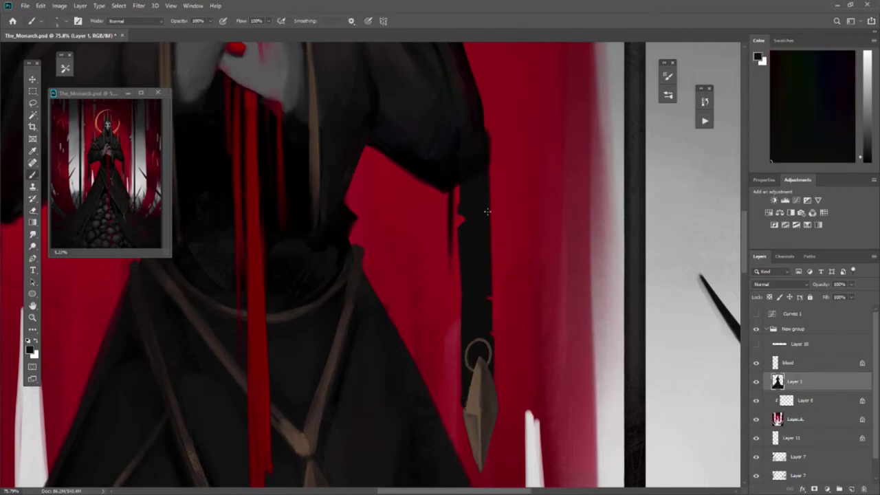
pyautogui.keyDown('alt'); pyautogui.scroll(-2, 446, 222); pyautogui.keyUp('alt')
pyautogui.keyDown('alt'); pyautogui.scroll(1, 458, 261); pyautogui.keyUp('alt')
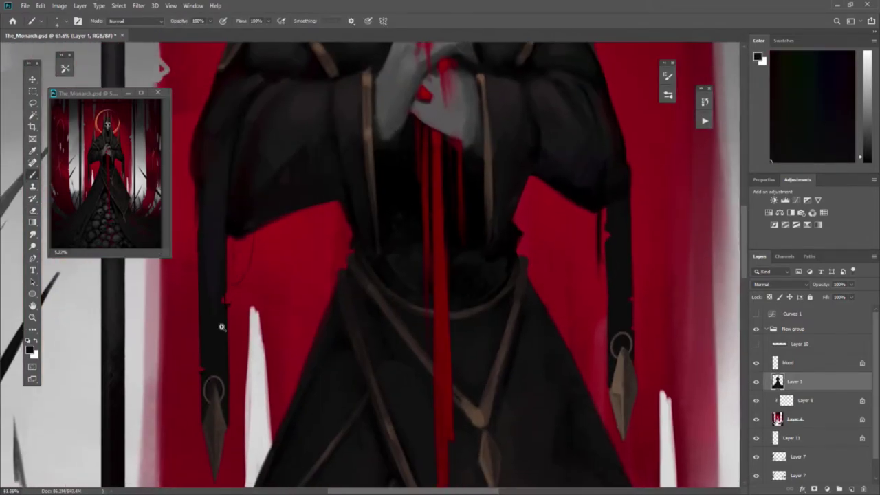
pyautogui.keyDown('alt'); pyautogui.scroll(-3, 222, 328); pyautogui.keyUp('alt')
pyautogui.keyDown('alt'); pyautogui.scroll(3, 413, 276); pyautogui.keyUp('alt')
pyautogui.press('b')
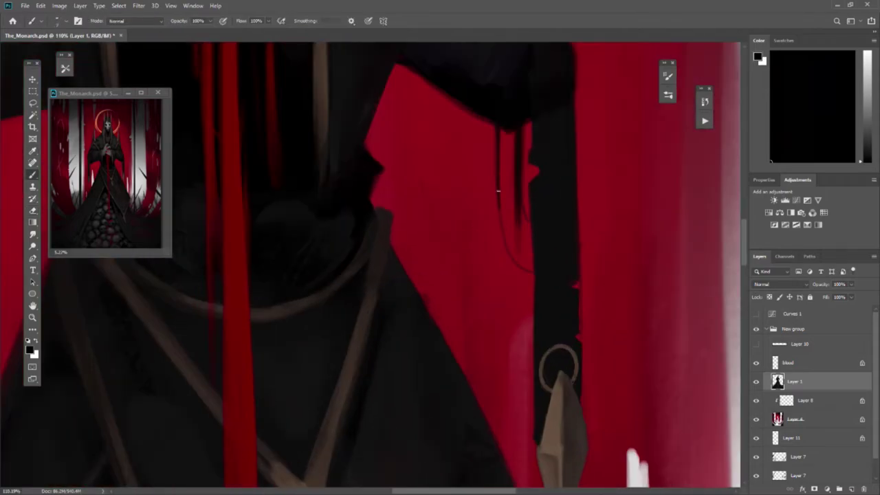
pyautogui.scroll(3, 454, 257)
pyautogui.click(65, 69)
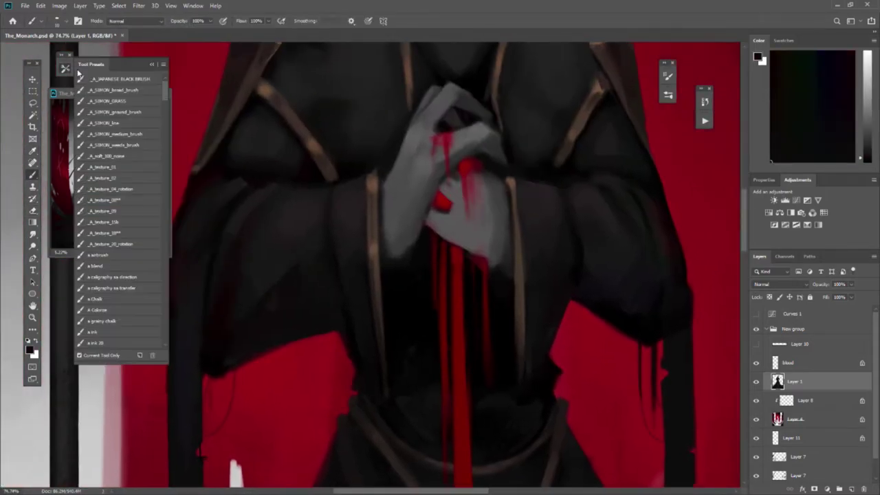
pyautogui.click(107, 312)
# - Pick another brush preset and sample robe and dark red background colours near the clasped hands
pyautogui.moveTo(511, 344); pyautogui.dragTo(488, 334)
pyautogui.keyDown('alt'); pyautogui.click(381, 207); pyautogui.keyUp('alt')
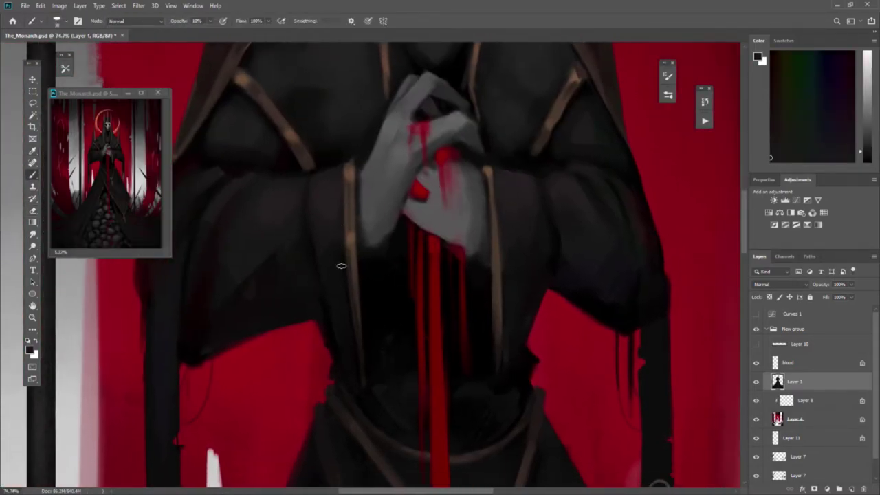
pyautogui.click(65, 68)
pyautogui.click(297, 173)
pyautogui.scroll(-3, 297, 172)
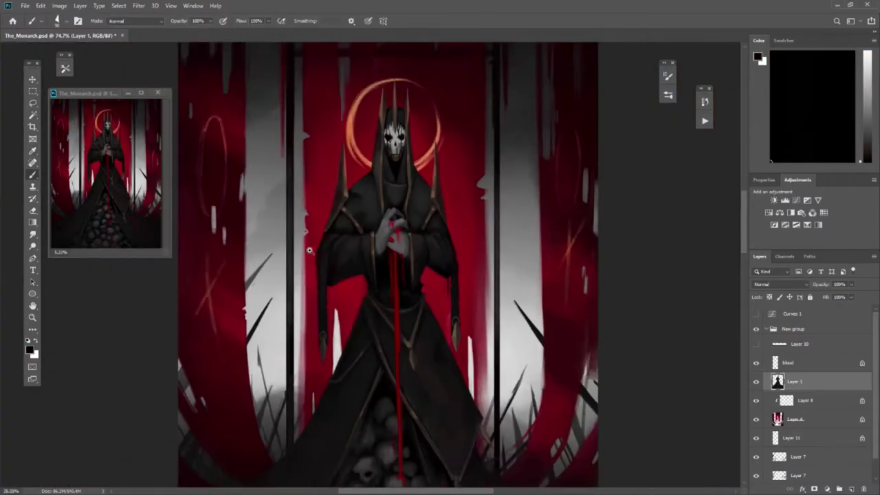
pyautogui.scroll(2, 438, 141)
pyautogui.scroll(1, 439, 140)
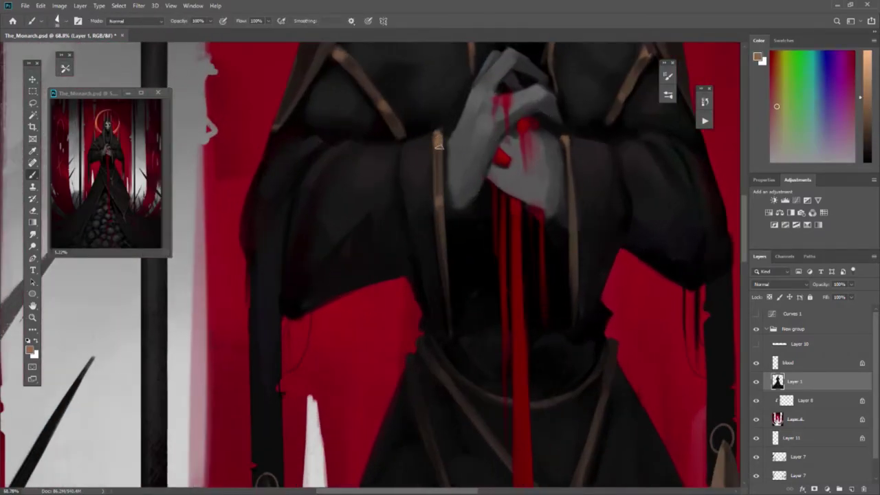
pyautogui.press('d')
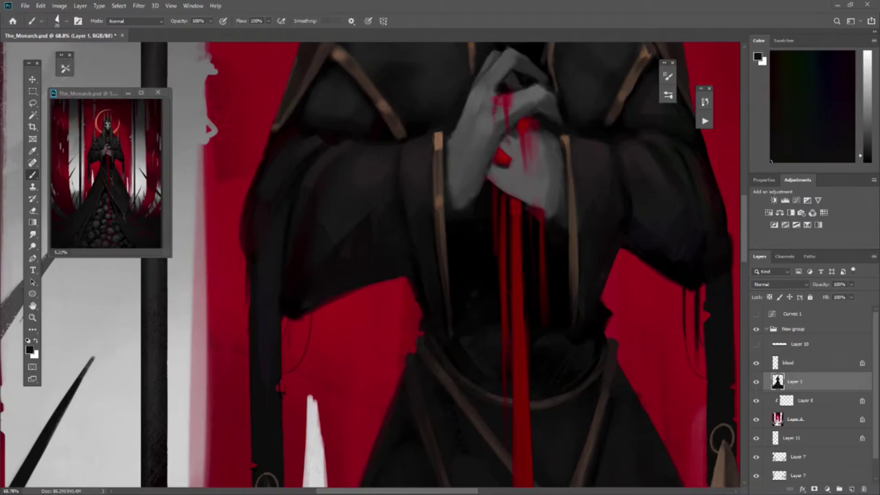
pyautogui.keyDown('alt'); pyautogui.click(373, 202); pyautogui.keyUp('alt')
pyautogui.keyDown('alt'); pyautogui.click(440, 219); pyautogui.keyUp('alt')
# - Paint soft 20%-opacity shading on the robe sleeve with a sampled dark robe tone
pyautogui.hscroll(1, 543, 261)
pyautogui.scroll(-2, 543, 261)
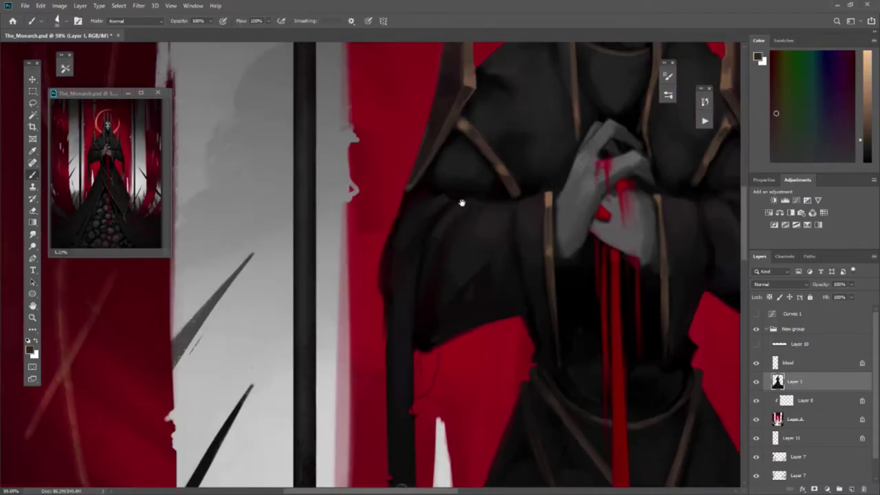
pyautogui.press('e')
pyautogui.scroll(1, 332, 95)
pyautogui.press('b')
pyautogui.keyDown('alt'); pyautogui.click(332, 95); pyautogui.keyUp('alt')
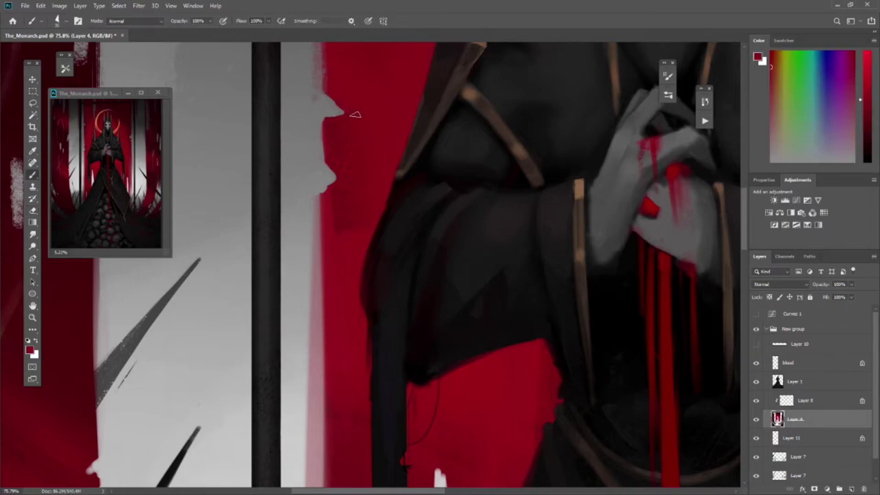
pyautogui.scroll(1, 355, 114)
pyautogui.scroll(1, 337, 226)
pyautogui.keyDown('alt'); pyautogui.click(366, 238); pyautogui.keyUp('alt')
pyautogui.press('2')
pyautogui.keyDown('alt'); pyautogui.click(422, 229); pyautogui.keyUp('alt')
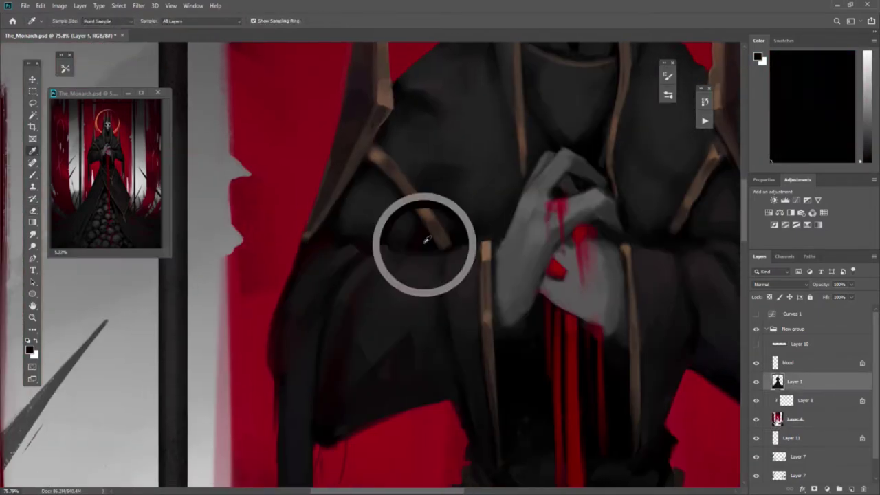
pyautogui.moveTo(422, 229); pyautogui.dragTo(390, 222)
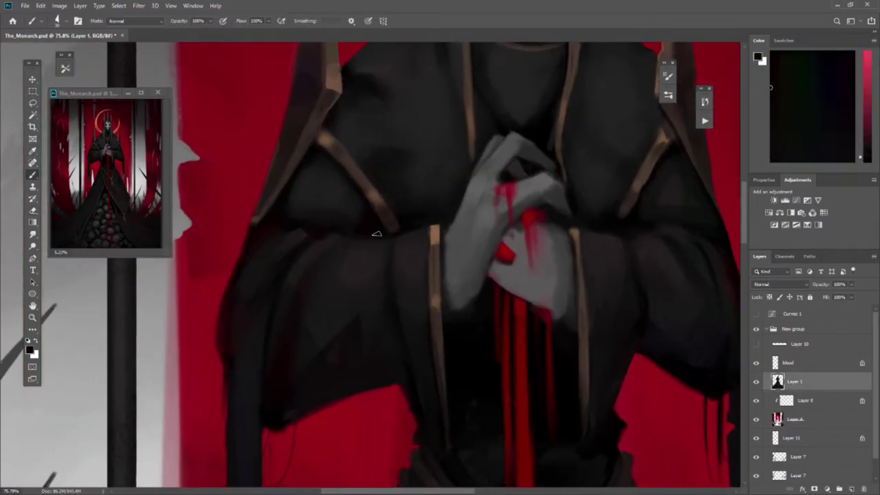
# - Sample near-black and grey tones around the hands, toggling brush opacity between 100% and 20%
pyautogui.keyDown('alt'); pyautogui.click(325, 224); pyautogui.keyUp('alt')
pyautogui.press('b')
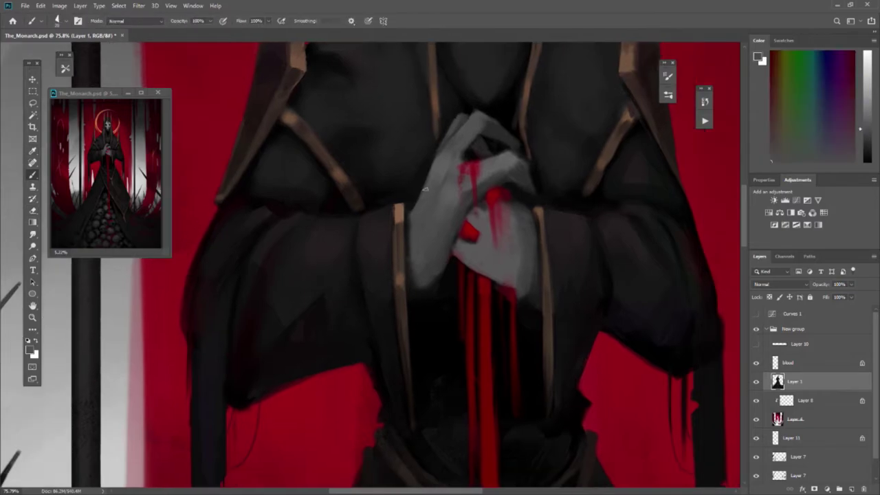
pyautogui.keyDown('alt'); pyautogui.click(455, 165); pyautogui.keyUp('alt')
pyautogui.keyDown('alt'); pyautogui.click(471, 184); pyautogui.keyUp('alt')
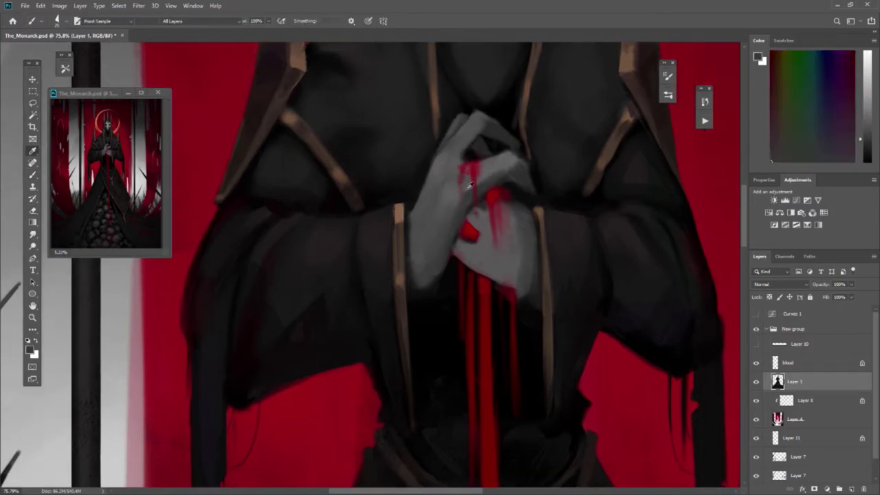
pyautogui.keyDown('alt'); pyautogui.click(514, 161); pyautogui.keyUp('alt')
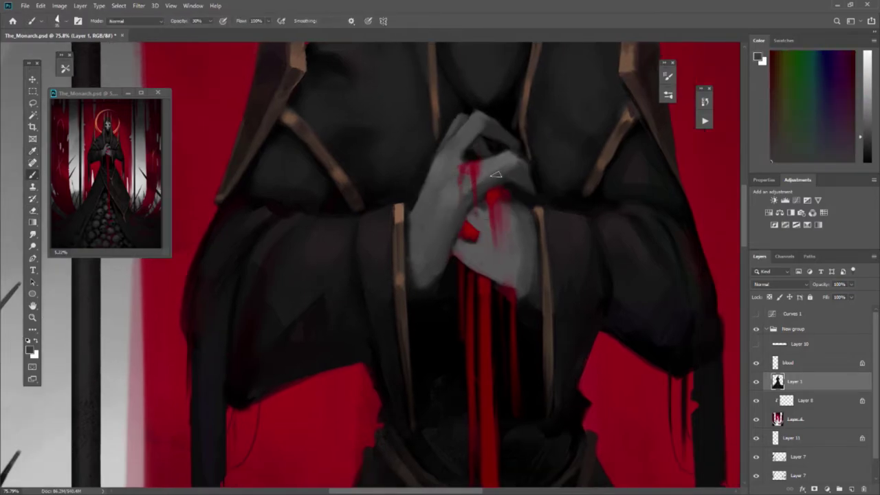
pyautogui.keyDown('alt'); pyautogui.click(514, 155); pyautogui.keyUp('alt')
pyautogui.press('0')
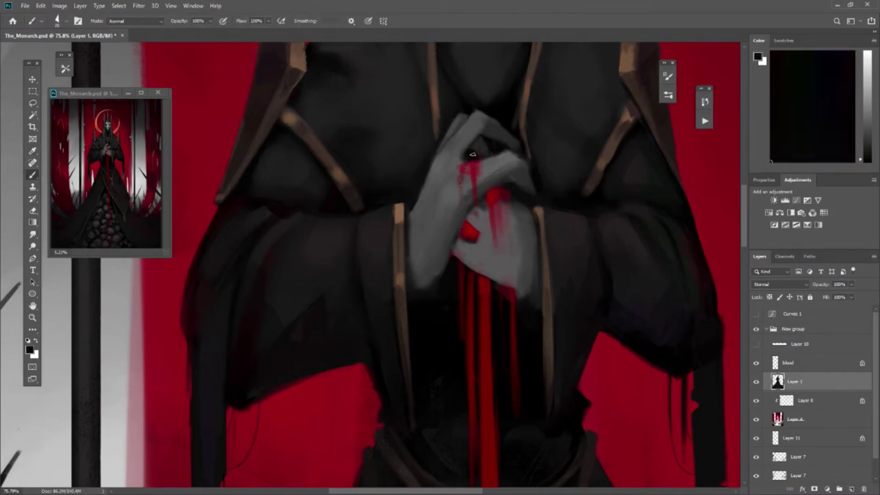
pyautogui.press('2')
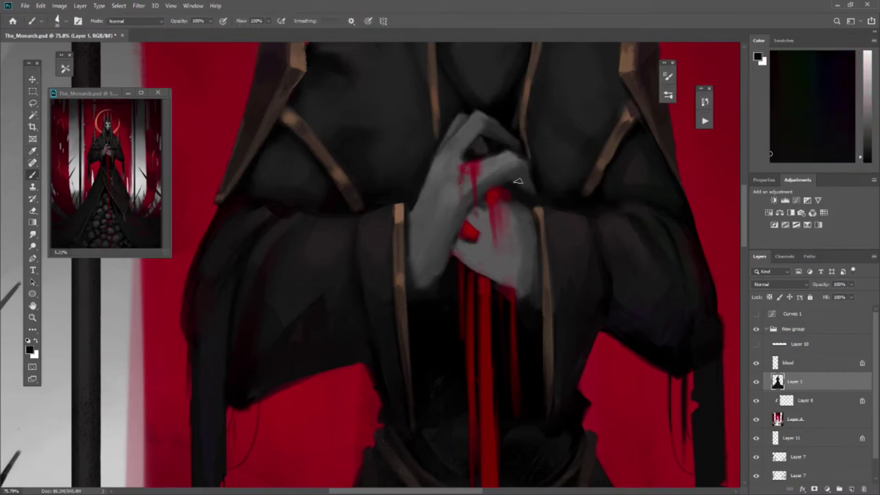
# - Shade the robe near the hands using sampled dark pinkish and reddish robe tones
pyautogui.keyDown('alt'); pyautogui.click(522, 177); pyautogui.keyUp('alt')
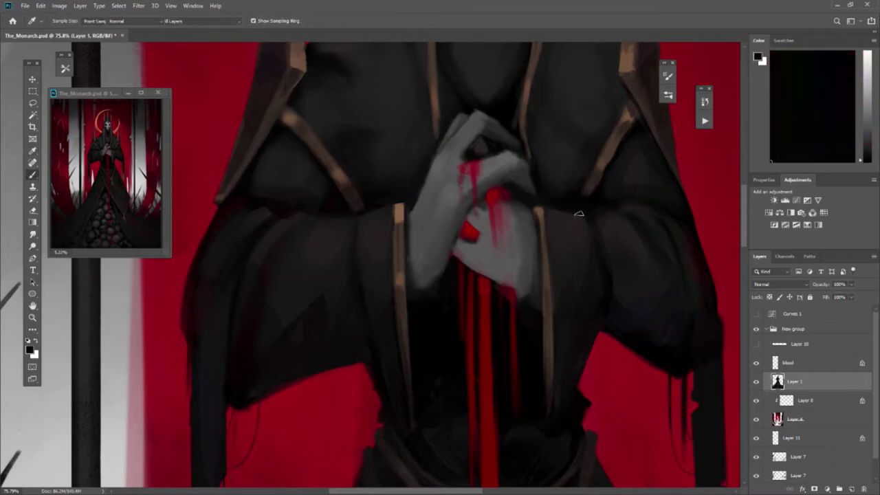
pyautogui.keyDown('alt'); pyautogui.click(573, 264); pyautogui.keyUp('alt')
pyautogui.keyDown('alt'); pyautogui.click(543, 206); pyautogui.keyUp('alt')
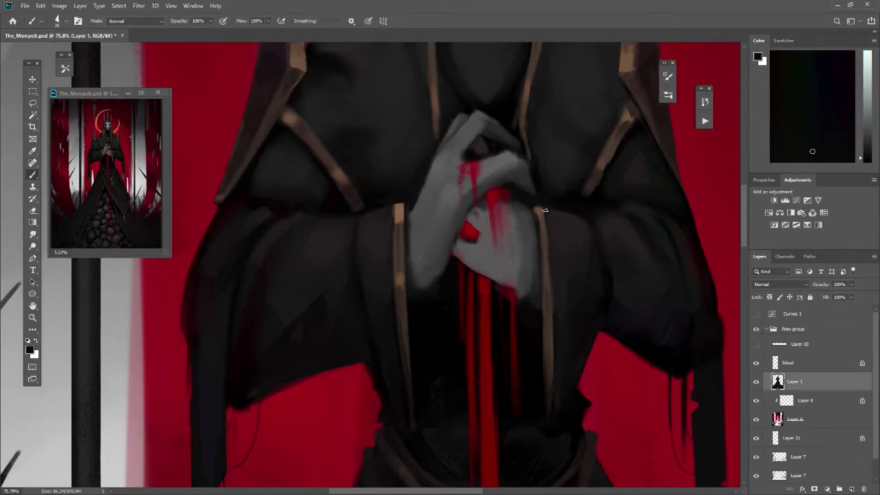
pyautogui.keyDown('alt'); pyautogui.click(547, 240); pyautogui.keyUp('alt')
pyautogui.keyDown('alt'); pyautogui.click(548, 385); pyautogui.keyUp('alt')
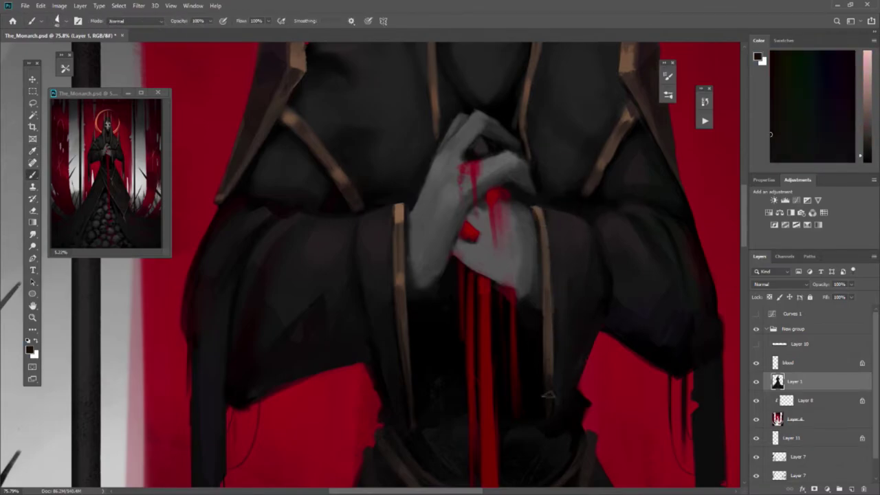
pyautogui.keyDown('alt'); pyautogui.click(549, 357); pyautogui.keyUp('alt')
pyautogui.keyDown('alt'); pyautogui.click(548, 244); pyautogui.keyUp('alt')
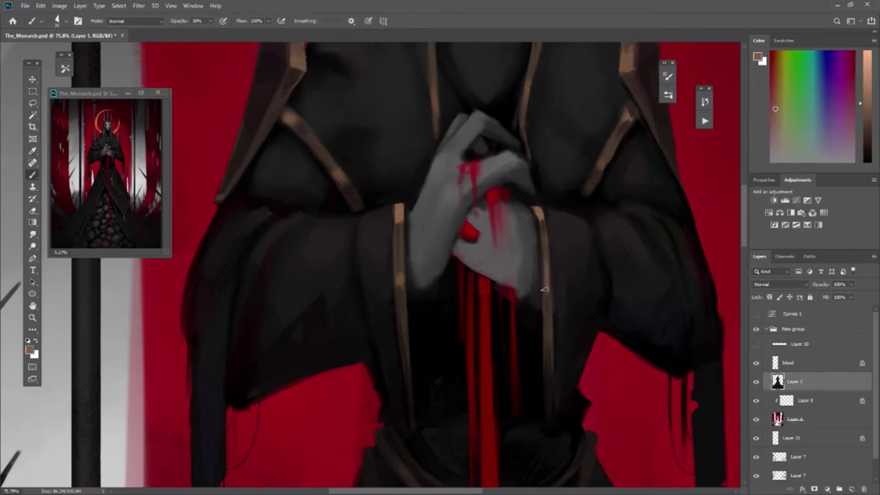
pyautogui.keyDown('alt'); pyautogui.click(561, 269); pyautogui.keyUp('alt')
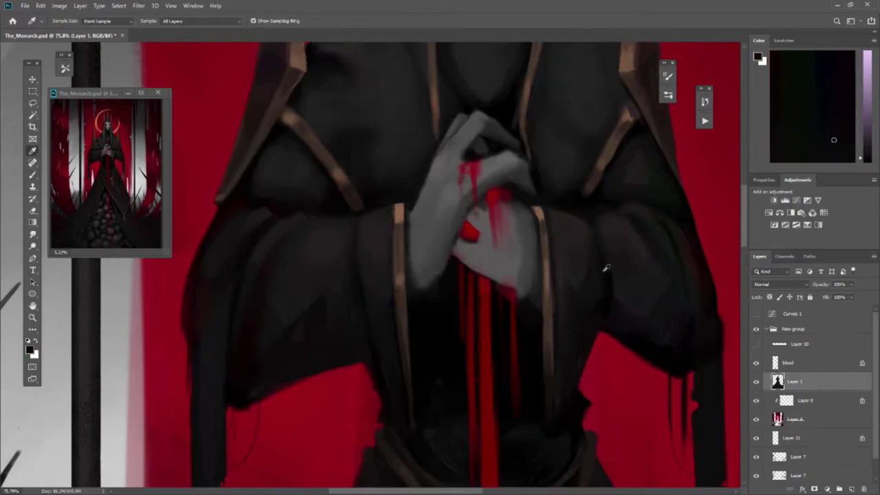
# - Shade the robe's waist with sampled dark grey and pure black at 40% opacity
pyautogui.press('e')
pyautogui.press('b')
pyautogui.scroll(-2, 363, 324)
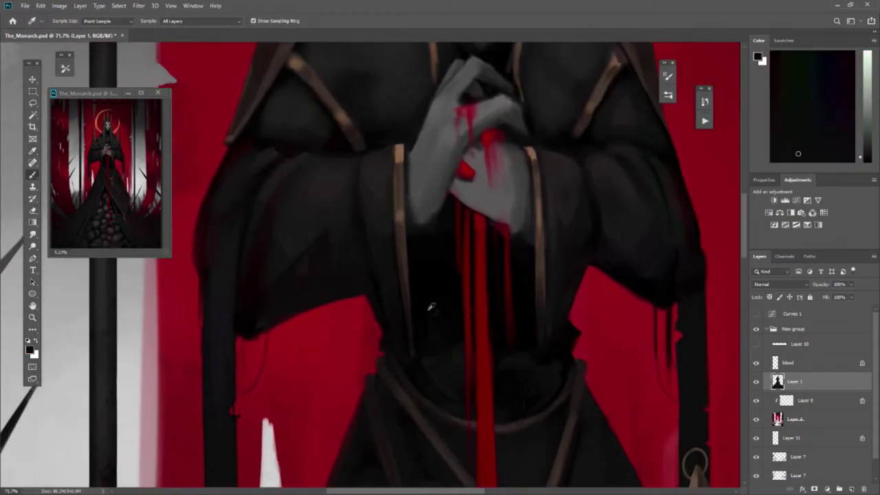
pyautogui.keyDown('alt'); pyautogui.click(422, 336); pyautogui.keyUp('alt')
pyautogui.keyDown('alt'); pyautogui.click(504, 362); pyautogui.keyUp('alt')
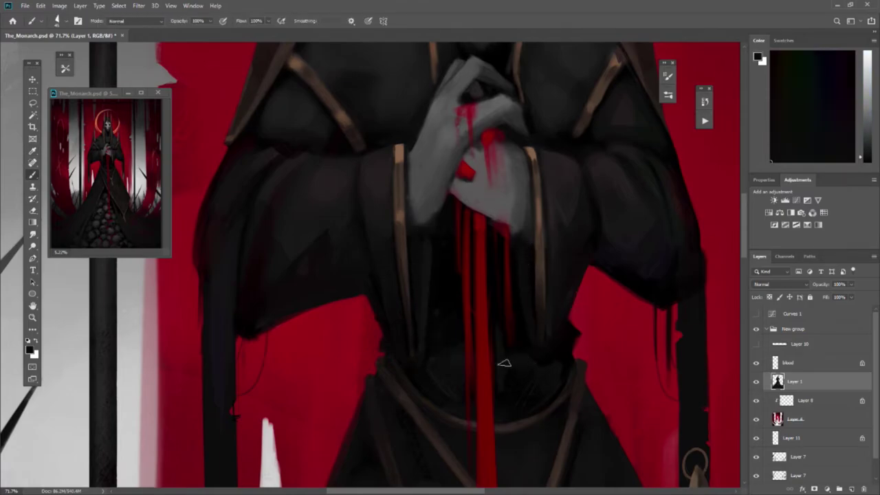
pyautogui.keyDown('alt'); pyautogui.click(461, 353); pyautogui.keyUp('alt')
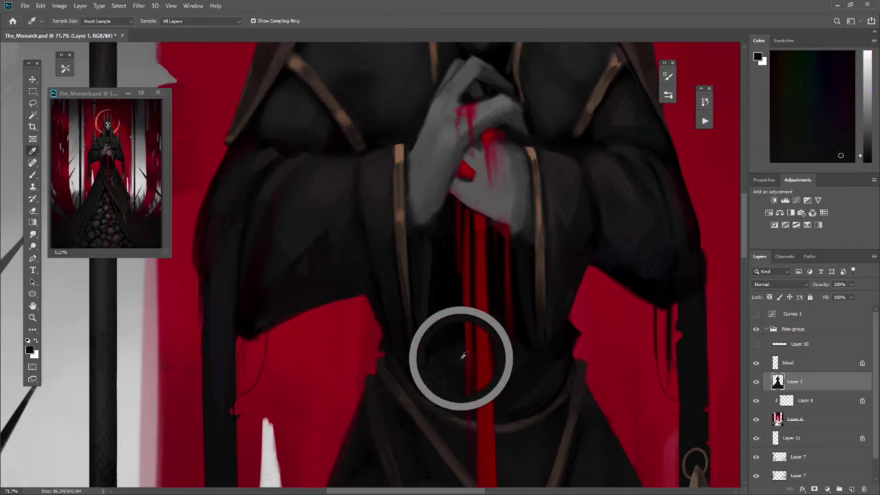
pyautogui.press('4')
# - Pick up the dark robe colour, finish the shading, and zoom out to check it
pyautogui.scroll(-3, 538, 348)
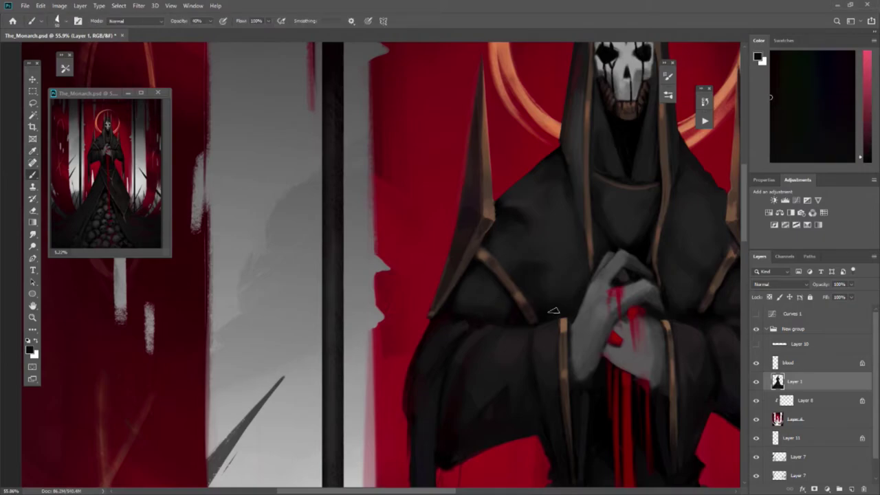
pyautogui.scroll(2, 543, 308)
pyautogui.scroll(1, 522, 330)
pyautogui.keyDown('alt'); pyautogui.click(423, 399); pyautogui.keyUp('alt')
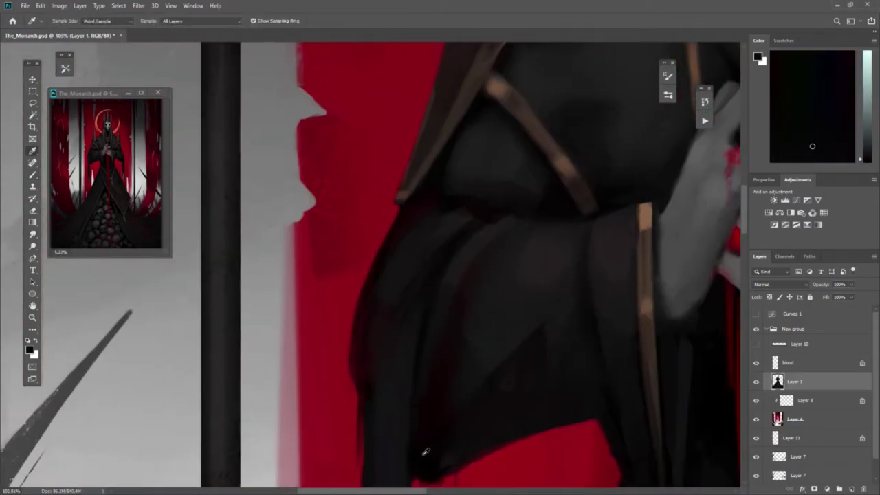
pyautogui.scroll(-1, 426, 452)
pyautogui.scroll(-2, 527, 324)
pyautogui.scroll(2, 511, 305)
pyautogui.scroll(-1, 551, 354)
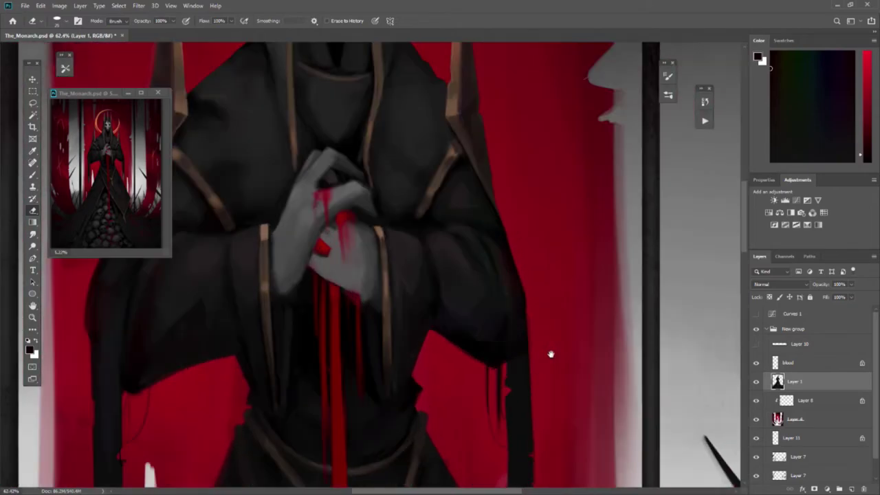
pyautogui.press('b')
pyautogui.hscroll(-3, 515, 353)
pyautogui.scroll(-5, 412, 306)
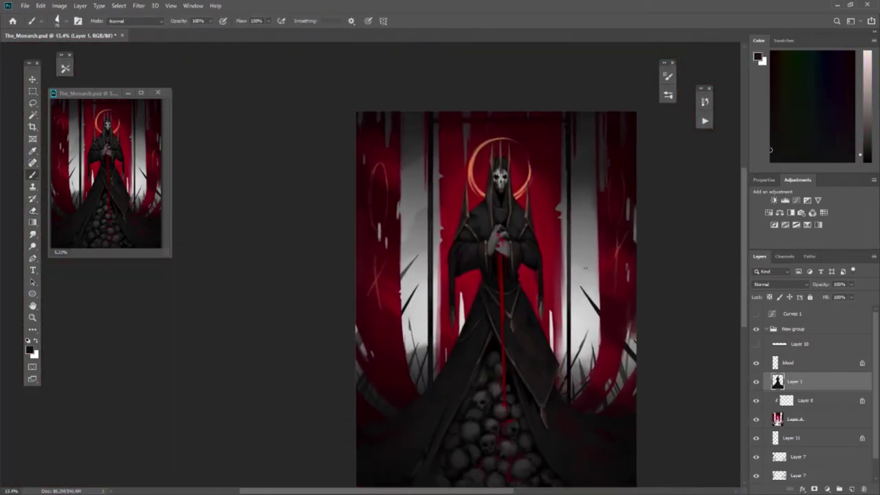
# - Select Layer 7, then Layer 4, and add a new empty layer beneath Layer 4
pyautogui.scroll(5, 585, 268)
pyautogui.press('z')
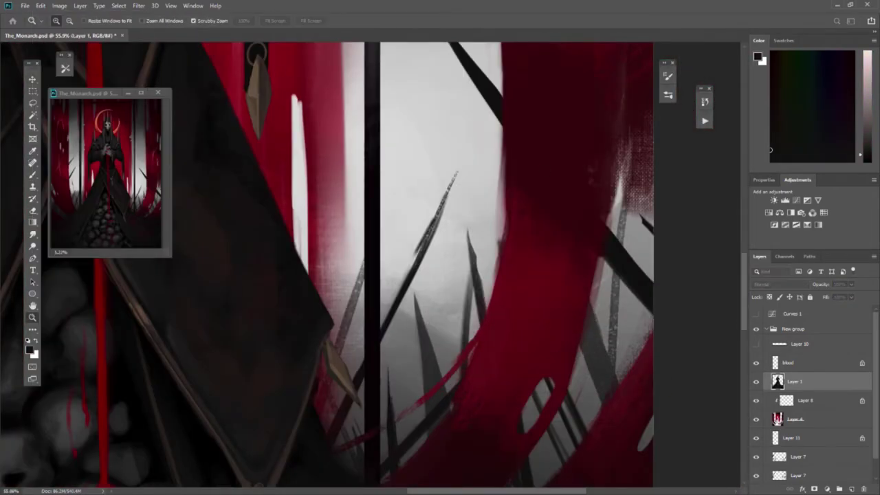
pyautogui.scroll(-2, 413, 275)
pyautogui.press('e')
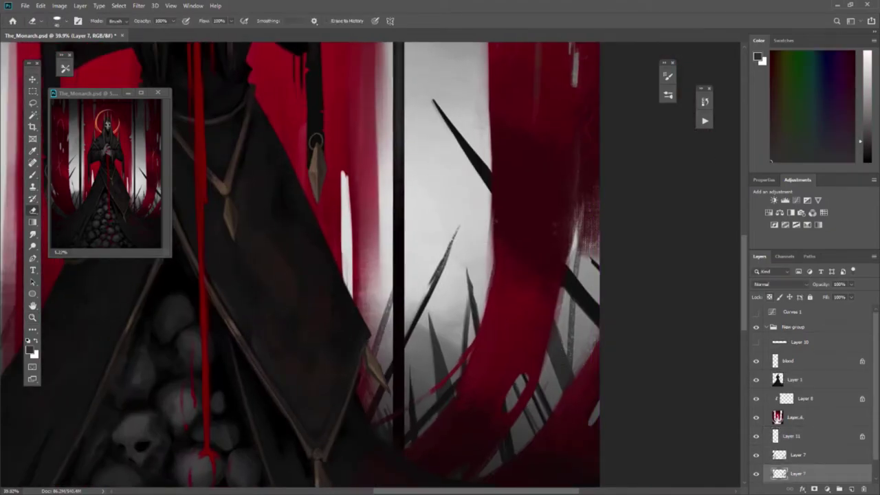
pyautogui.press('b')
pyautogui.click(798, 454)
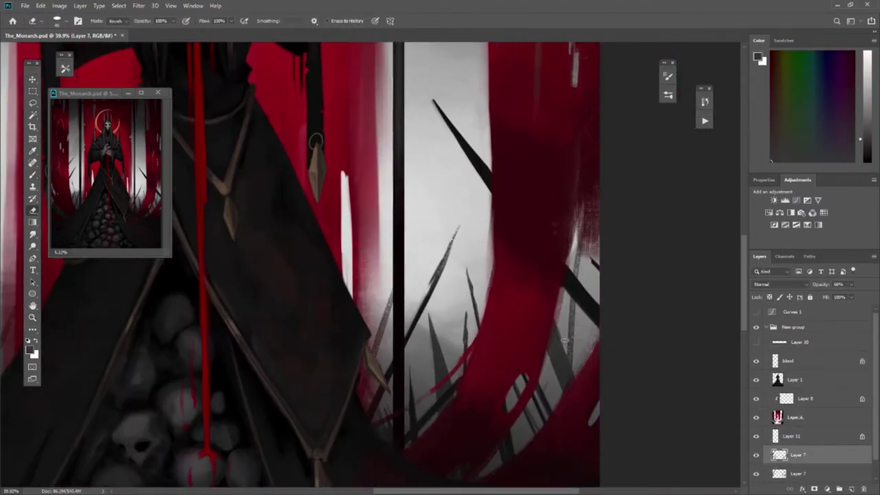
pyautogui.click(790, 417)
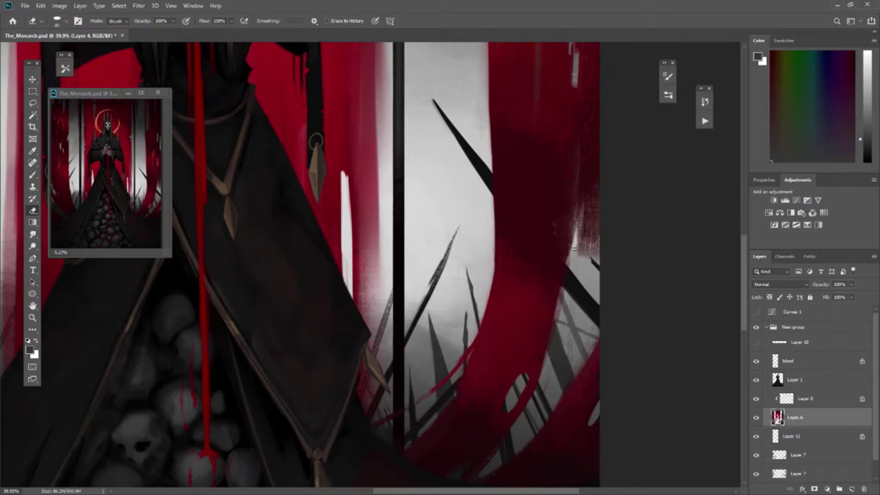
pyautogui.press('b')
pyautogui.scroll(1, 575, 250)
pyautogui.scroll(1, 632, 192)
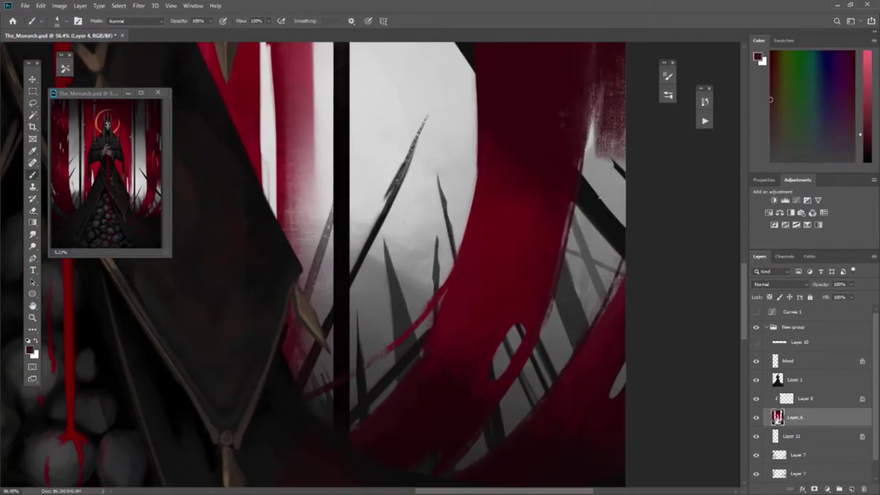
pyautogui.hotkey('ctrl', 'shift', 'alt', 'n')
pyautogui.hscroll(2, 392, 461)
pyautogui.scroll(-2, 301, 274)
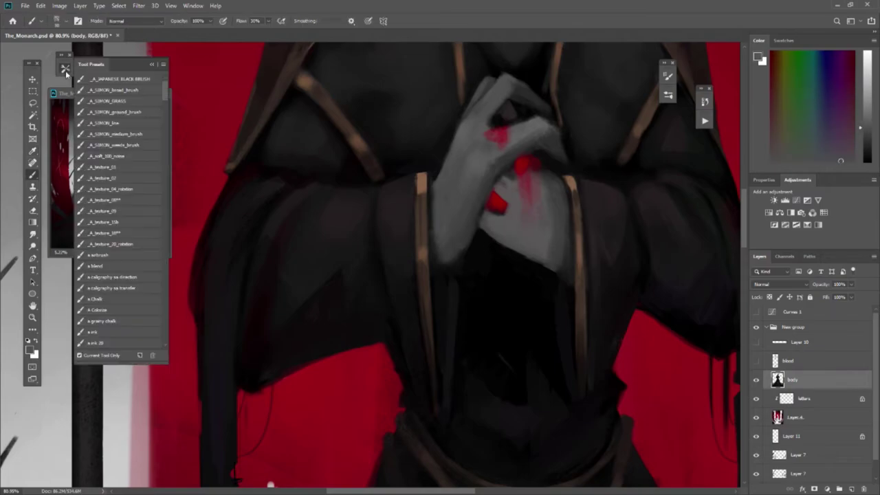
# - Sample the dark robe colour below the hands and a tone from the hand
pyautogui.moveTo(462, 260); pyautogui.dragTo(457, 262)
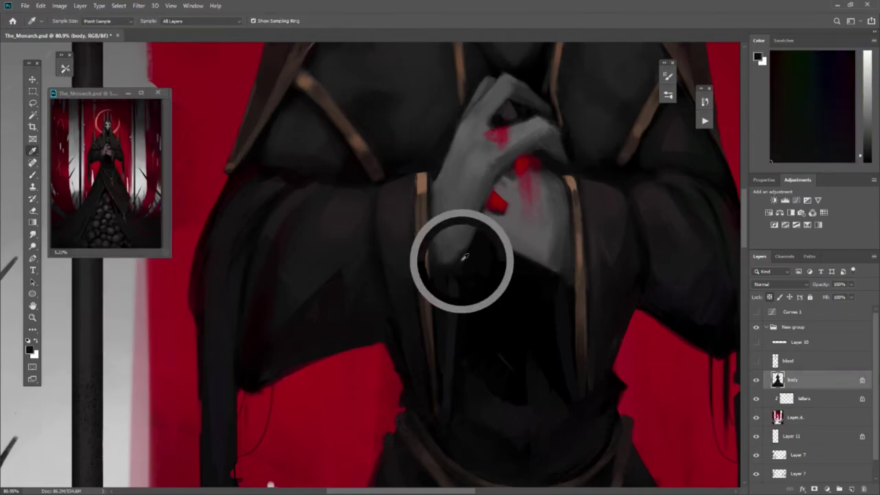
pyautogui.press('b')
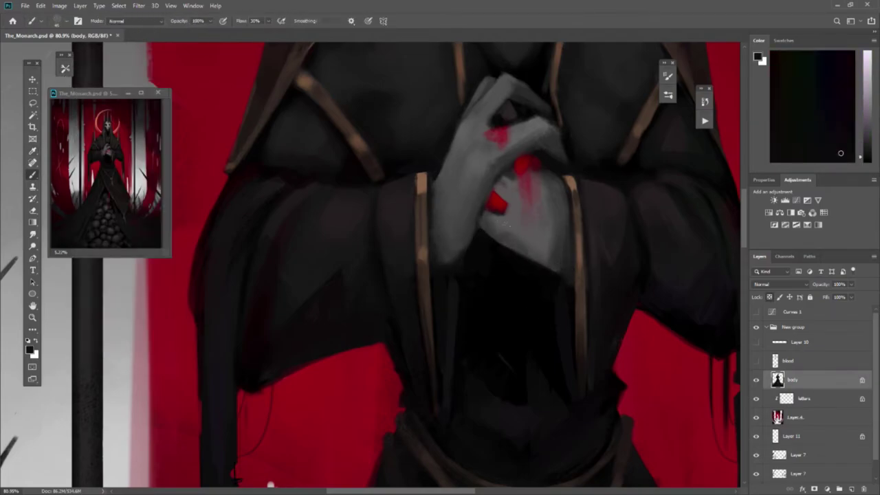
pyautogui.press('d')
pyautogui.press('i')
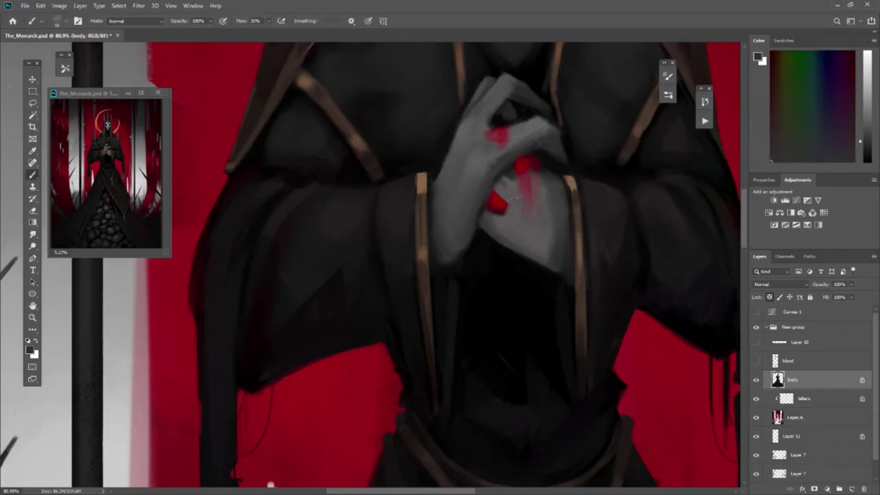
pyautogui.keyDown('alt'); pyautogui.click(479, 103); pyautogui.keyUp('alt')
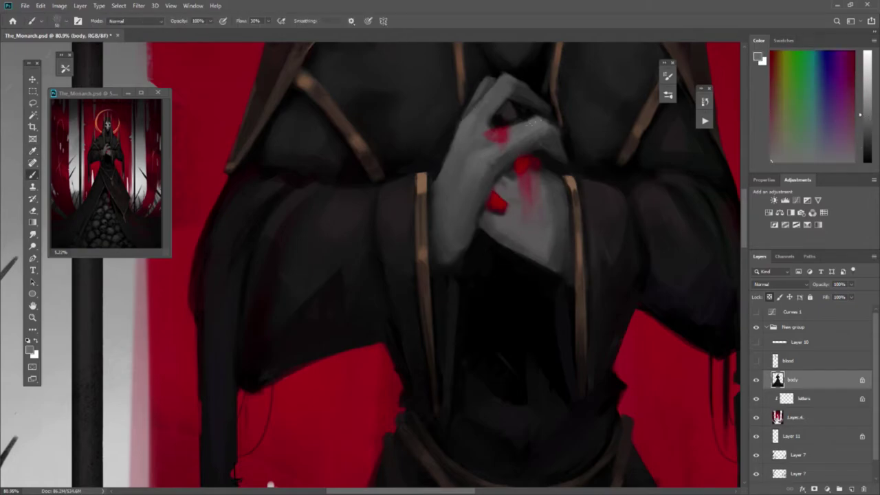
pyautogui.scroll(-3, 571, 244)
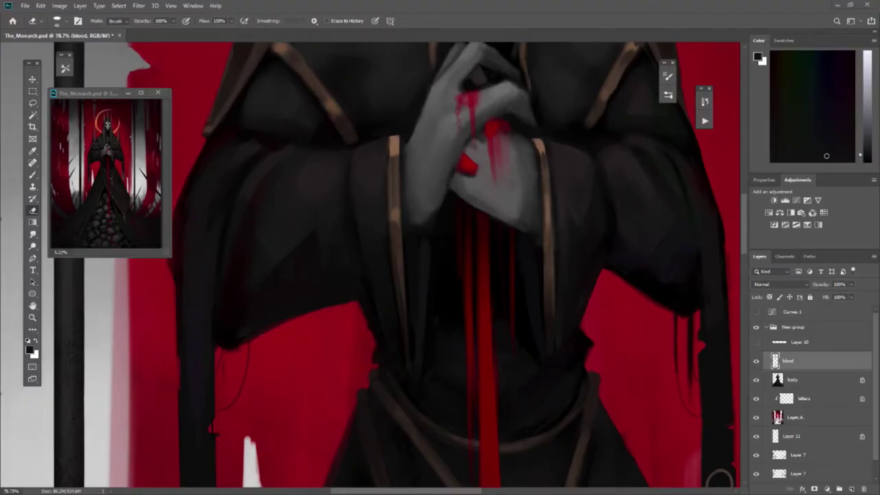
pyautogui.scroll(-3, 581, 314)
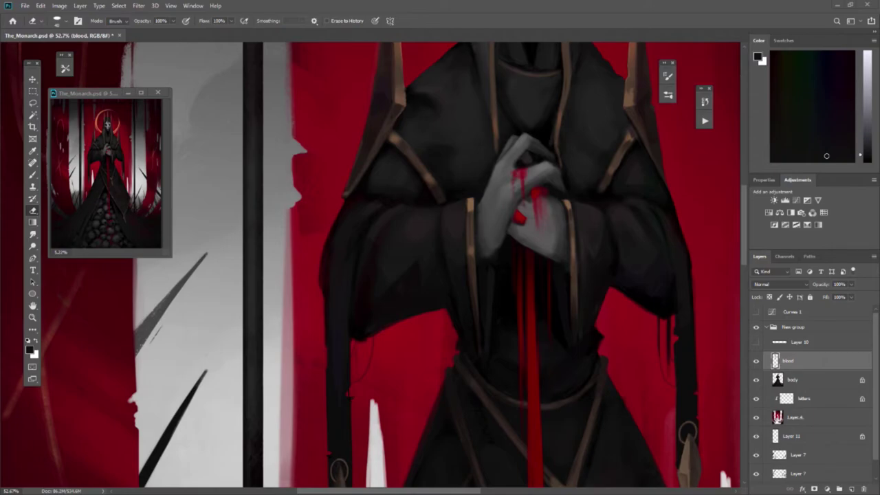
# - Make the body layer active again and sample the brown trim colour on the hood
pyautogui.hotkey('alt', '[')
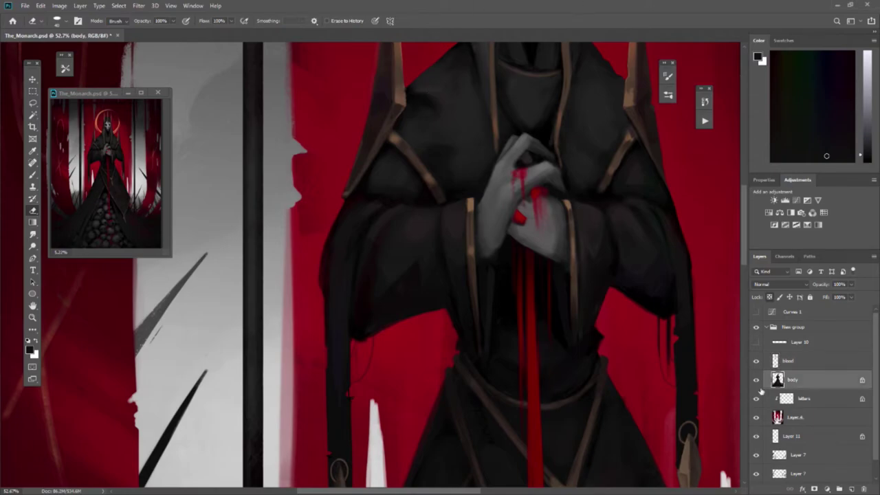
pyautogui.press('b')
pyautogui.keyDown('alt'); pyautogui.click(550, 181); pyautogui.keyUp('alt')
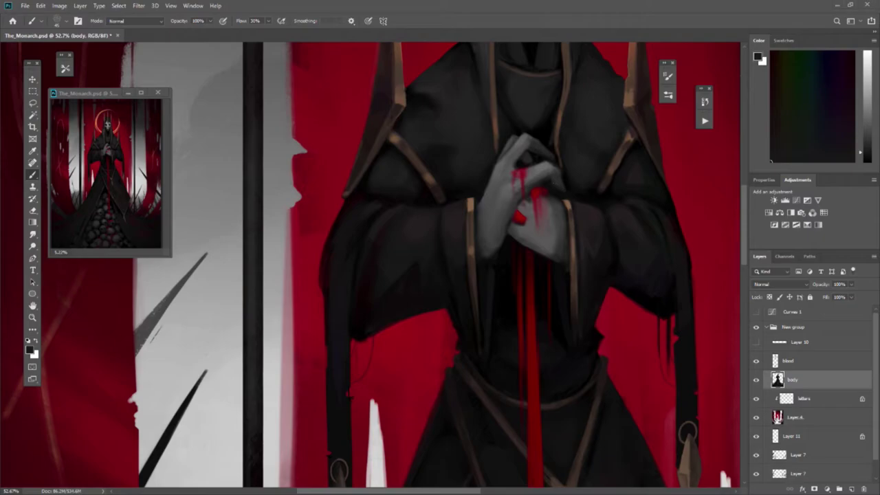
pyautogui.keyDown('alt'); pyautogui.click(398, 103); pyautogui.keyUp('alt')
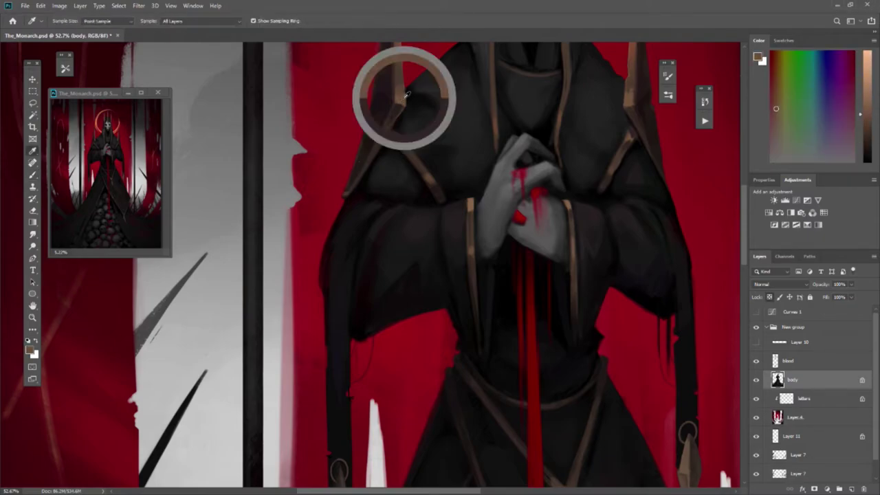
pyautogui.moveTo(367, 52)
pyautogui.mouseDown()
pyautogui.moveTo(360, 184)
pyautogui.moveTo(103, 291)
pyautogui.mouseUp()
# - Sample black from the hood and light greys and dark drips from the skull mask
pyautogui.scroll(2, 504, 196)
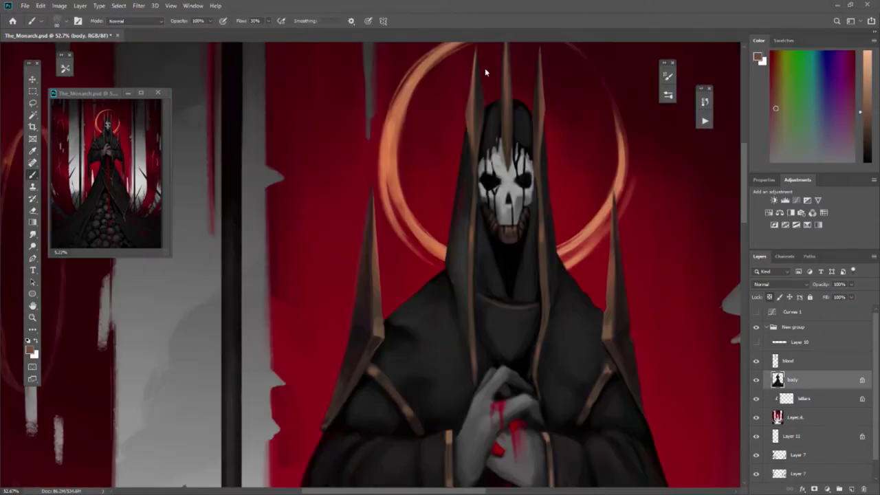
pyautogui.scroll(1, 505, 196)
pyautogui.scroll(1, 505, 196)
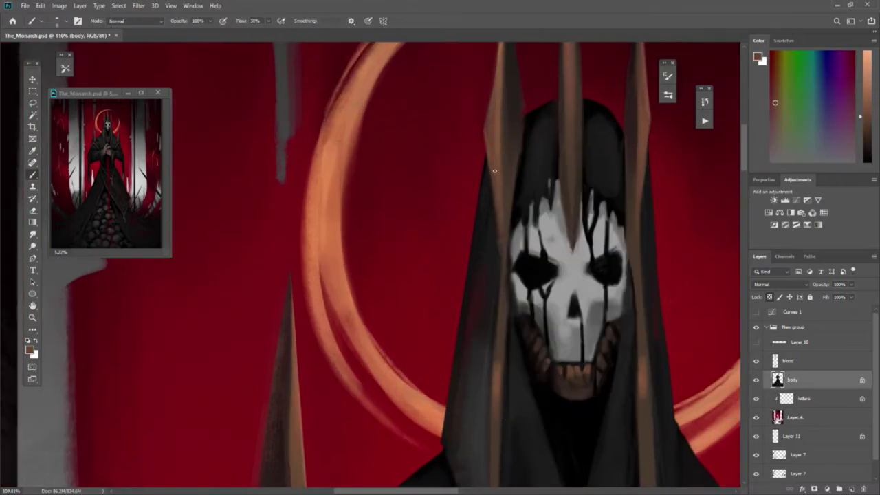
pyautogui.keyDown('alt'); pyautogui.click(493, 226); pyautogui.keyUp('alt')
pyautogui.keyDown('alt'); pyautogui.click(514, 202); pyautogui.keyUp('alt')
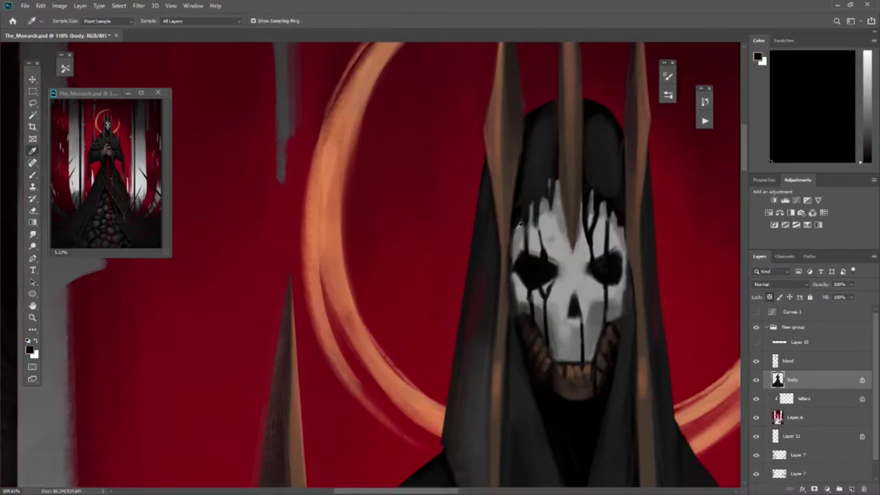
pyautogui.keyDown('alt'); pyautogui.click(524, 231); pyautogui.keyUp('alt')
pyautogui.keyDown('alt'); pyautogui.click(626, 240); pyautogui.keyUp('alt')
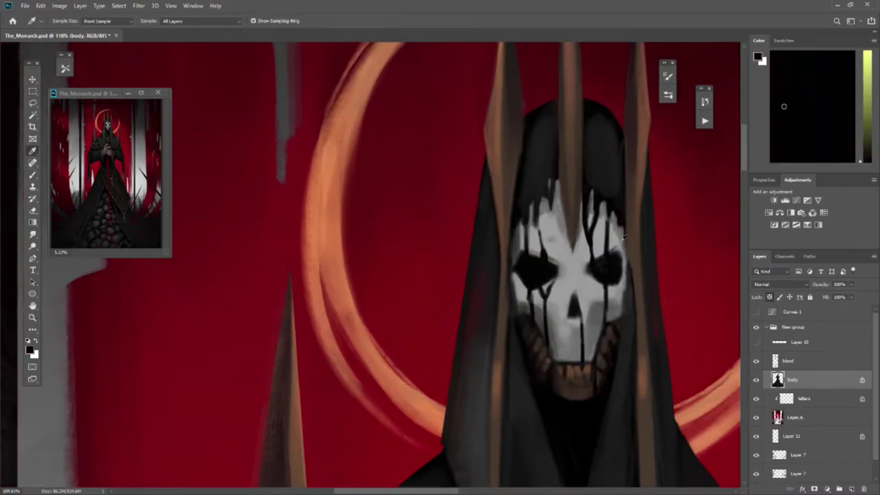
pyautogui.keyDown('alt'); pyautogui.click(577, 227); pyautogui.keyUp('alt')
pyautogui.keyDown('alt'); pyautogui.click(524, 287); pyautogui.keyUp('alt')
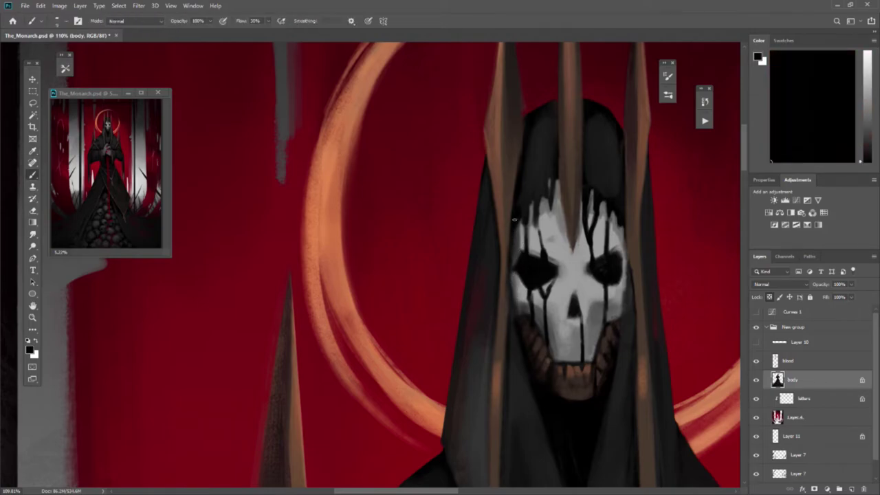
pyautogui.keyDown('alt'); pyautogui.click(520, 221); pyautogui.keyUp('alt')
# - Sample orange tones from the halo and dark and light browns from the right horn
pyautogui.press('d')
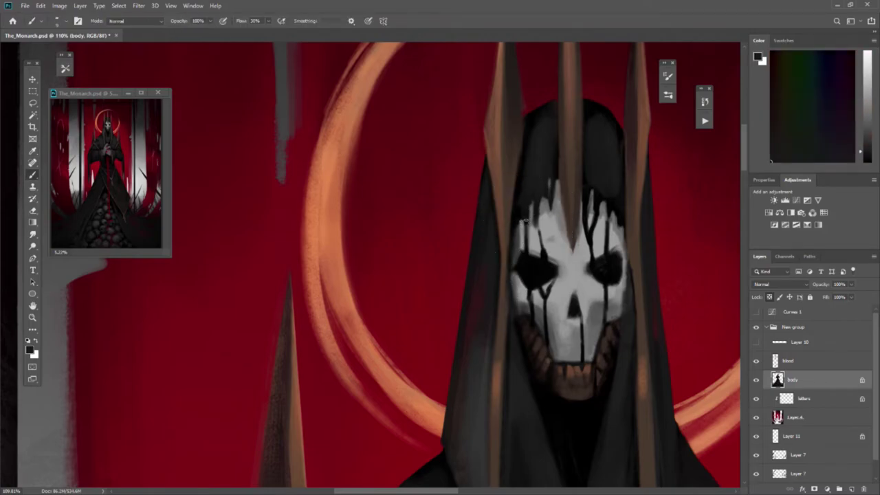
pyautogui.press('e')
pyautogui.press('b')
pyautogui.keyDown('alt'); pyautogui.click(520, 102); pyautogui.keyUp('alt')
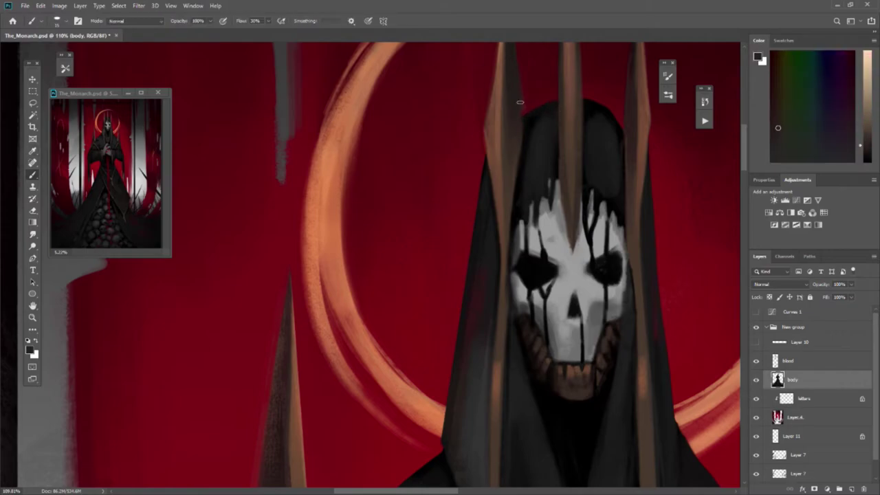
pyautogui.press('d')
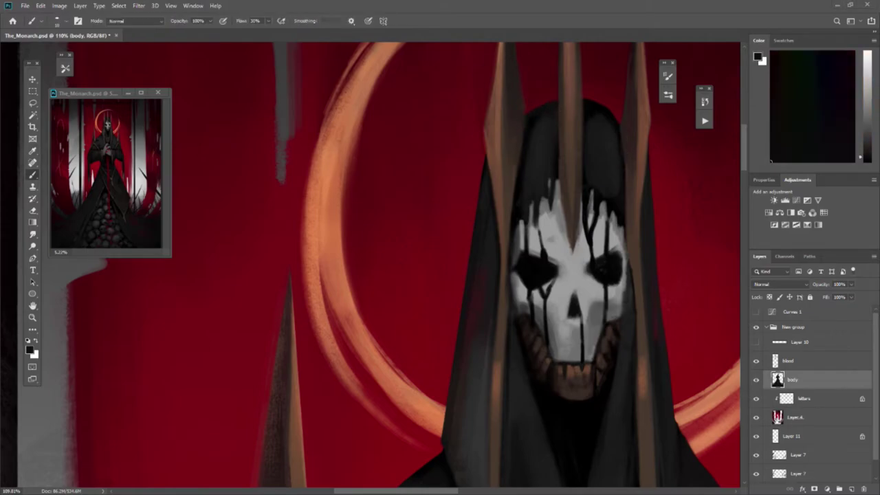
pyautogui.keyDown('alt'); pyautogui.click(506, 173); pyautogui.keyUp('alt')
pyautogui.scroll(4, 506, 172)
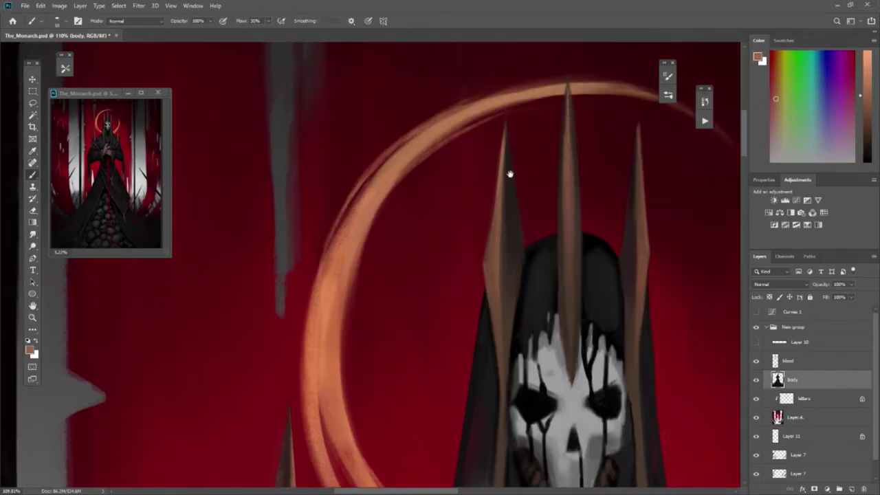
pyautogui.keyDown('alt'); pyautogui.click(484, 261); pyautogui.keyUp('alt')
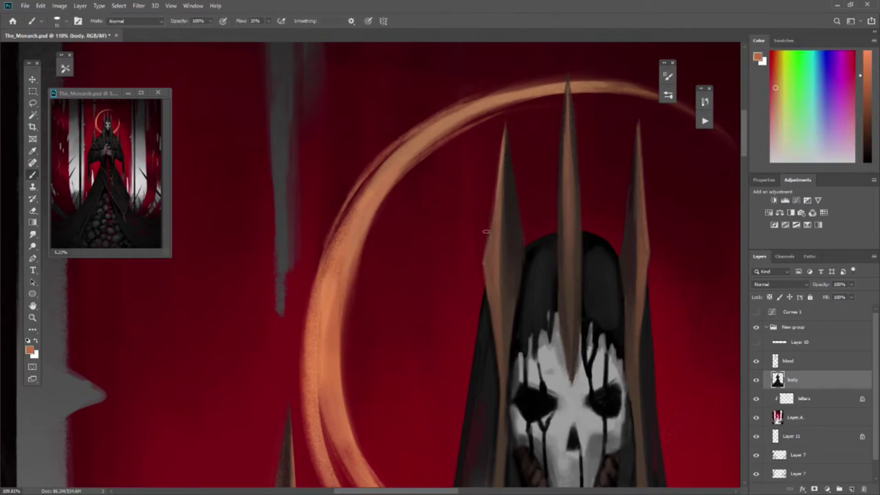
pyautogui.keyDown('alt'); pyautogui.click(639, 265); pyautogui.keyUp('alt')
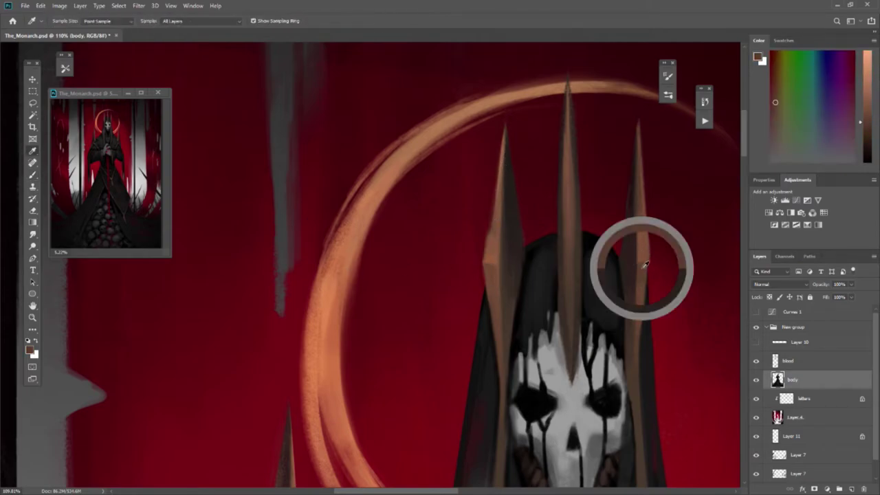
pyautogui.keyDown('alt'); pyautogui.click(626, 252); pyautogui.keyUp('alt')
# - Set brush opacity to 10%, lock the body layer's transparency, and tune a dark reddish paint colour
pyautogui.press('1')
pyautogui.press('/')
pyautogui.keyDown('alt'); pyautogui.click(636, 214); pyautogui.keyUp('alt')
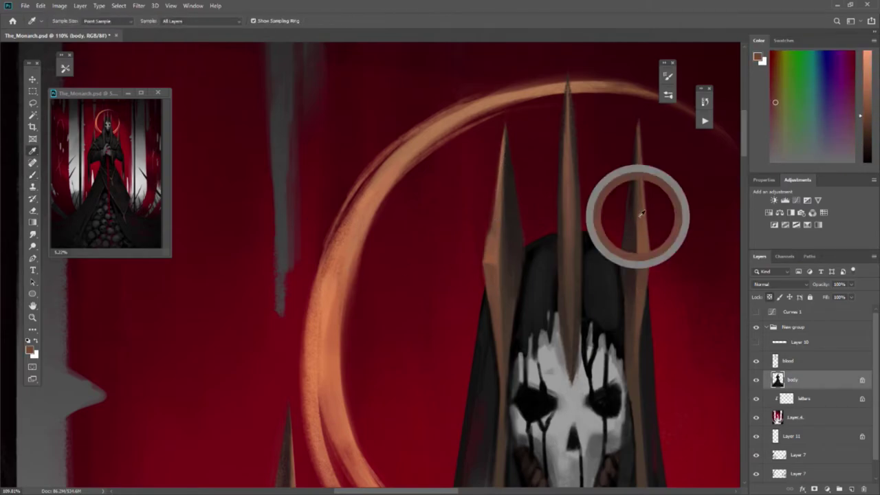
pyautogui.keyDown('alt'); pyautogui.click(507, 270); pyautogui.keyUp('alt')
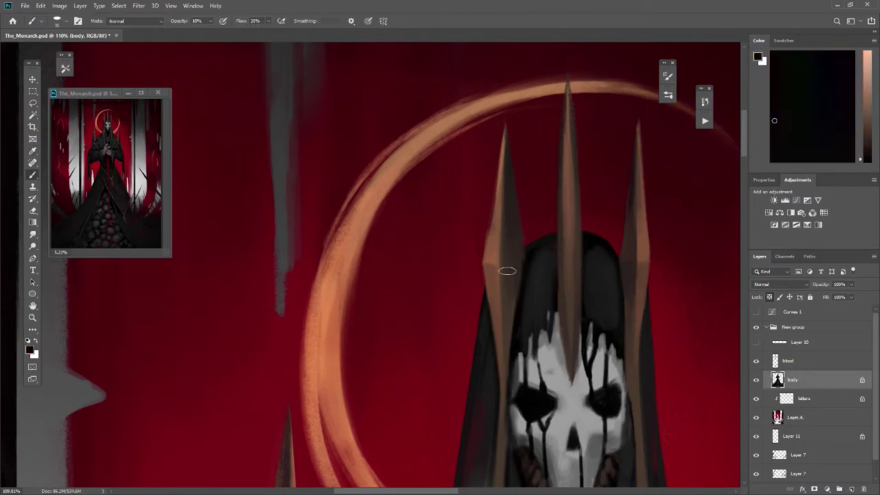
pyautogui.press('b')
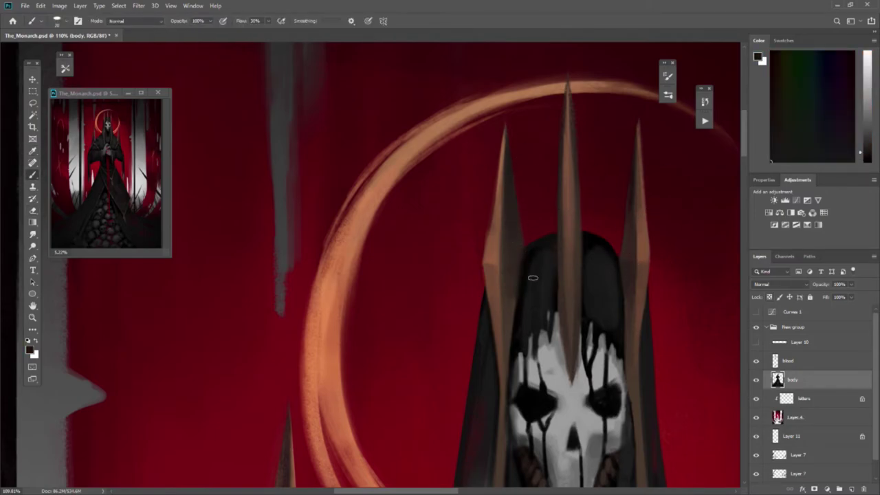
pyautogui.scroll(1, 570, 314)
pyautogui.keyDown('alt'); pyautogui.click(617, 320); pyautogui.keyUp('alt')
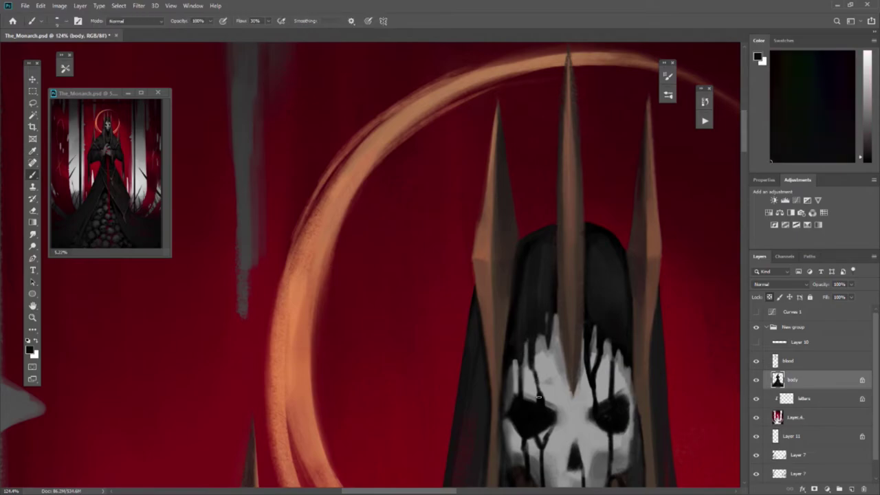
pyautogui.moveTo(539, 397); pyautogui.dragTo(549, 356)
pyautogui.moveTo(865, 124); pyautogui.dragTo(864, 147)
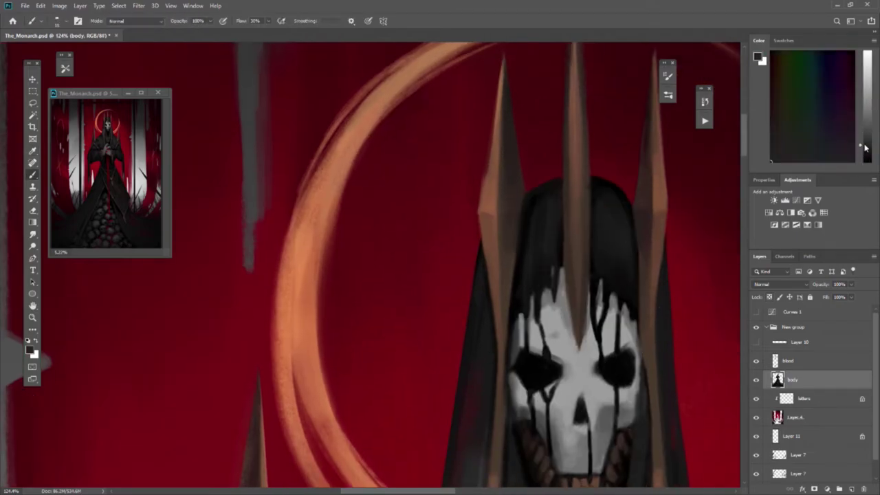
# - Try an orange drip down the skull mask on a new layer, then undo it
pyautogui.moveTo(591, 421)
pyautogui.mouseDown()
pyautogui.moveTo(602, 423)
pyautogui.moveTo(618, 329)
pyautogui.mouseUp()
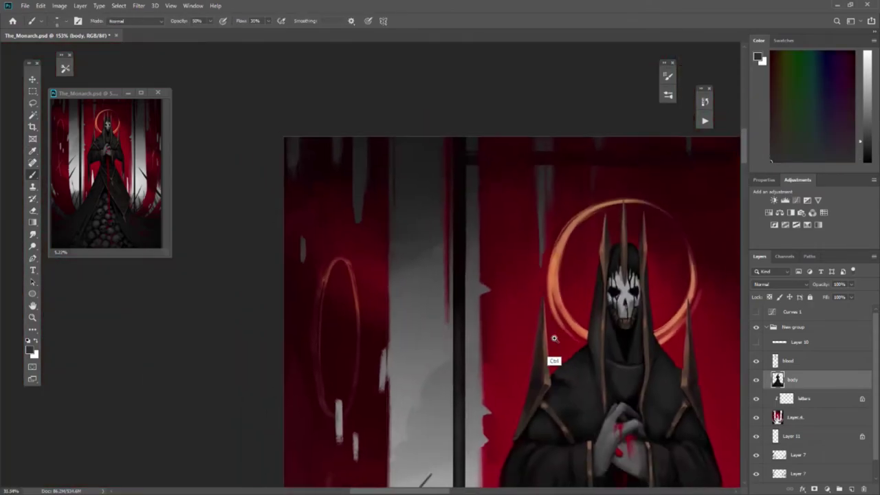
pyautogui.moveTo(611, 297); pyautogui.dragTo(522, 296)
pyautogui.hotkey('ctrl', 'shift', 'alt', 'n')
pyautogui.moveTo(639, 307)
pyautogui.mouseDown()
pyautogui.moveTo(477, 229)
pyautogui.moveTo(573, 283)
pyautogui.mouseUp()
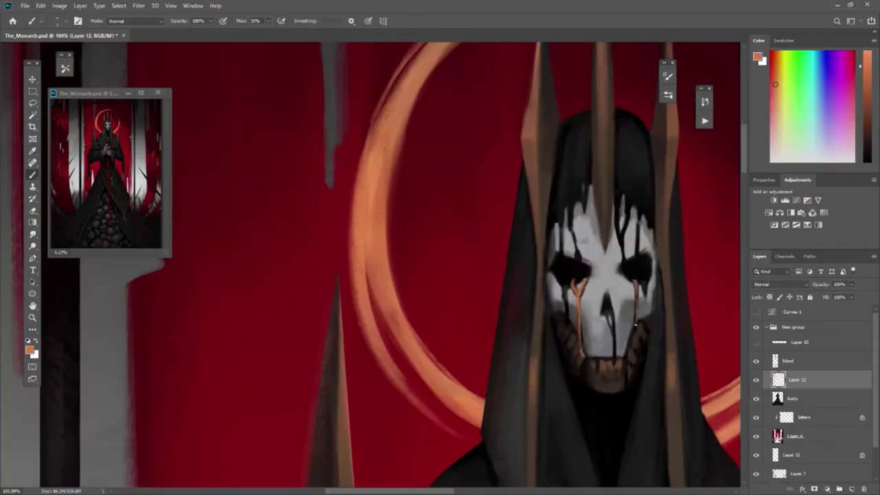
pyautogui.moveTo(635, 324)
pyautogui.mouseDown()
pyautogui.moveTo(558, 403)
pyautogui.moveTo(683, 365)
pyautogui.mouseUp()
pyautogui.hotkey('ctrl', 'z')
# - On the body layer, sample the skull's light grey and set brush opacity to 43%
pyautogui.keyDown('alt'); pyautogui.click(668, 286); pyautogui.keyUp('alt')
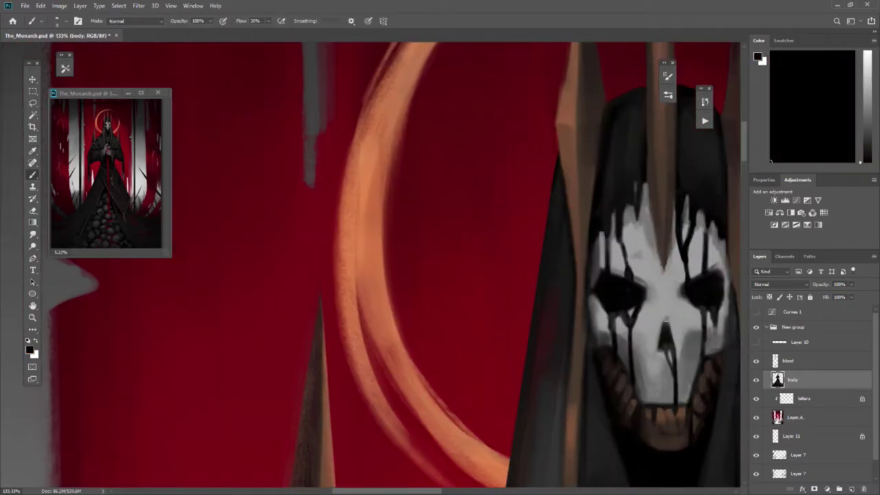
pyautogui.keyDown('alt'); pyautogui.click(666, 322); pyautogui.keyUp('alt')
pyautogui.keyDown('alt'); pyautogui.click(660, 295); pyautogui.keyUp('alt')
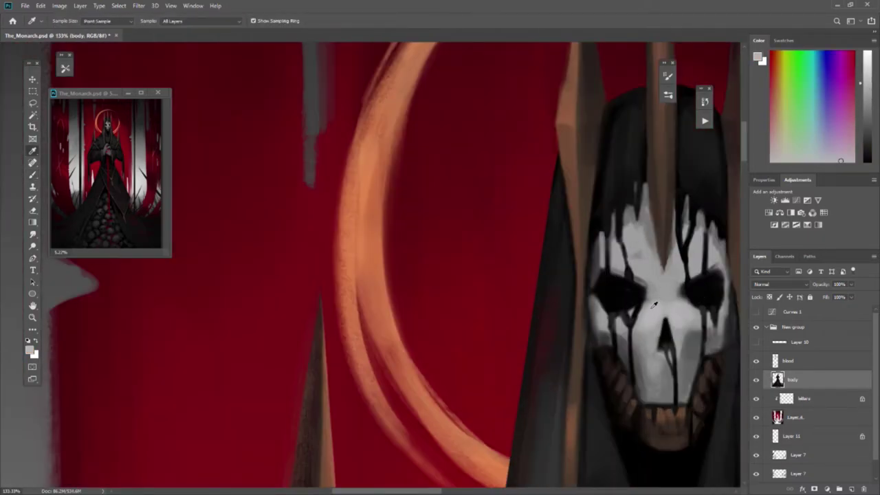
pyautogui.press('4')
pyautogui.press('3')
pyautogui.scroll(1, 646, 323)
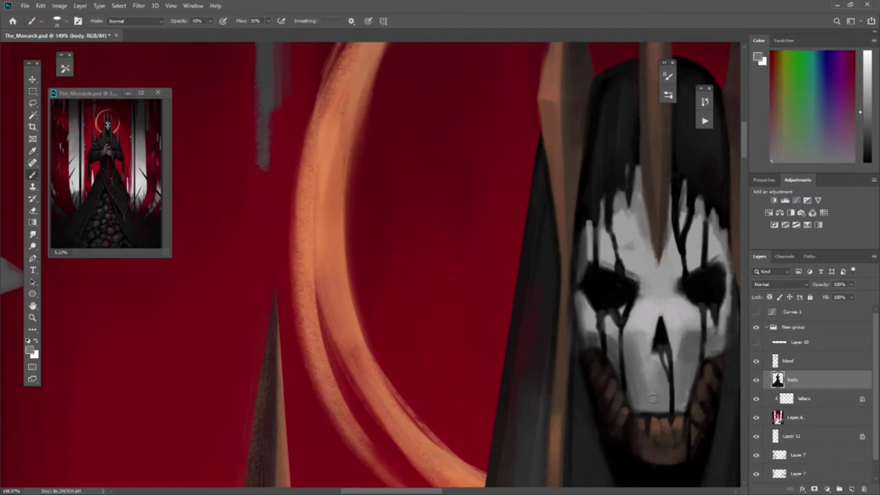
pyautogui.scroll(-10, 631, 342)
# - Add a new layer and paint a dark red vertical stroke in the upper backdrop
pyautogui.moveTo(538, 276); pyautogui.dragTo(497, 246)
pyautogui.hotkey('ctrl', 'shift', 'alt', 'n')
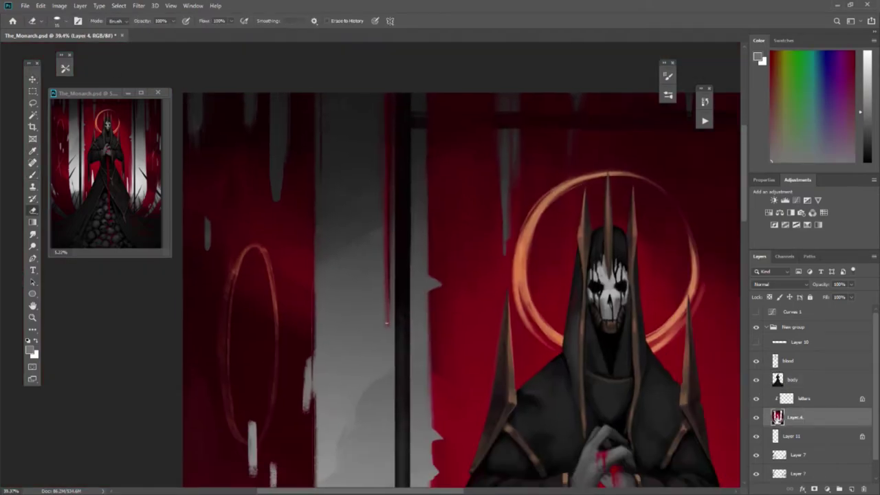
pyautogui.press('l')
pyautogui.moveTo(370, 289); pyautogui.dragTo(369, 112)
pyautogui.press('b')
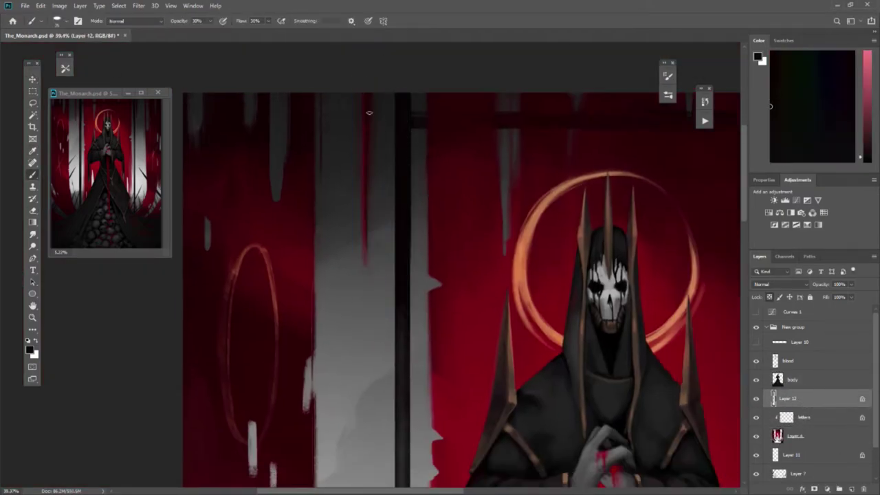
pyautogui.press('e')
# - On Layer 4, sample the backdrop's dark red and zoom out to see more
pyautogui.keyDown('ctrl'); pyautogui.click(487, 141); pyautogui.keyUp('ctrl')
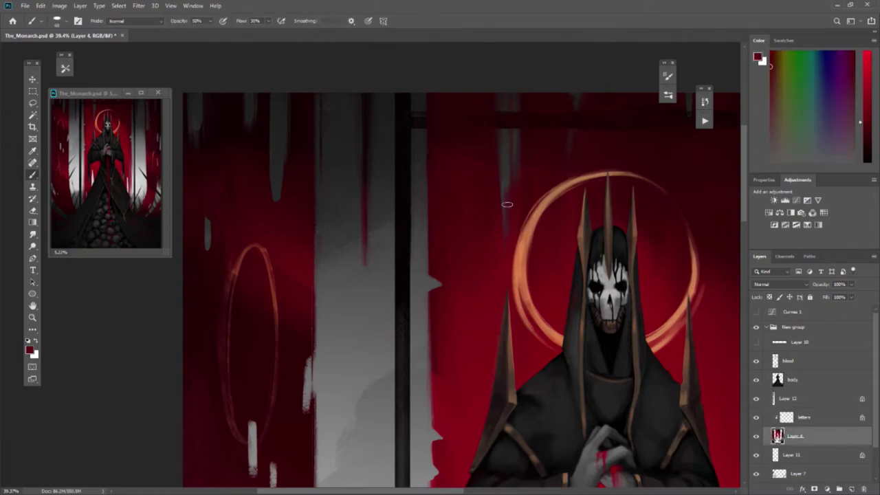
pyautogui.press('i')
pyautogui.click(517, 198)
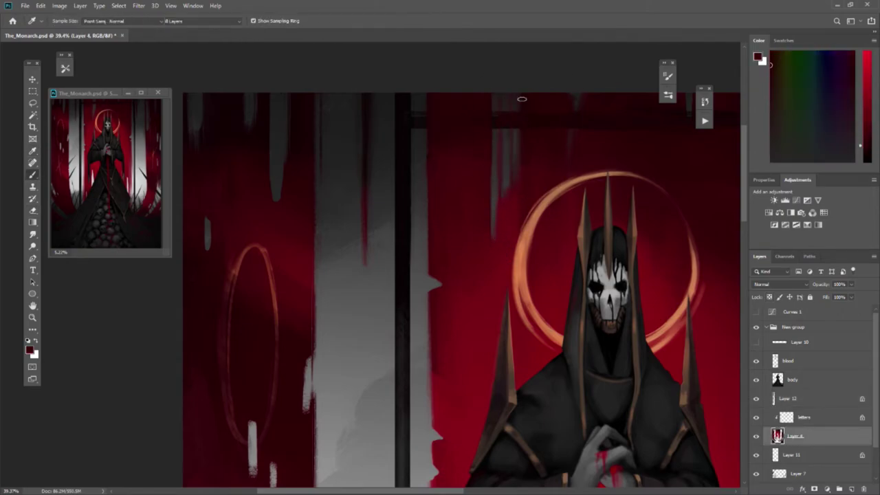
pyautogui.moveTo(517, 198)
pyautogui.mouseDown()
pyautogui.moveTo(432, 219)
pyautogui.moveTo(548, 213)
pyautogui.mouseUp()
pyautogui.scroll(-2, 548, 214)
pyautogui.press('b')
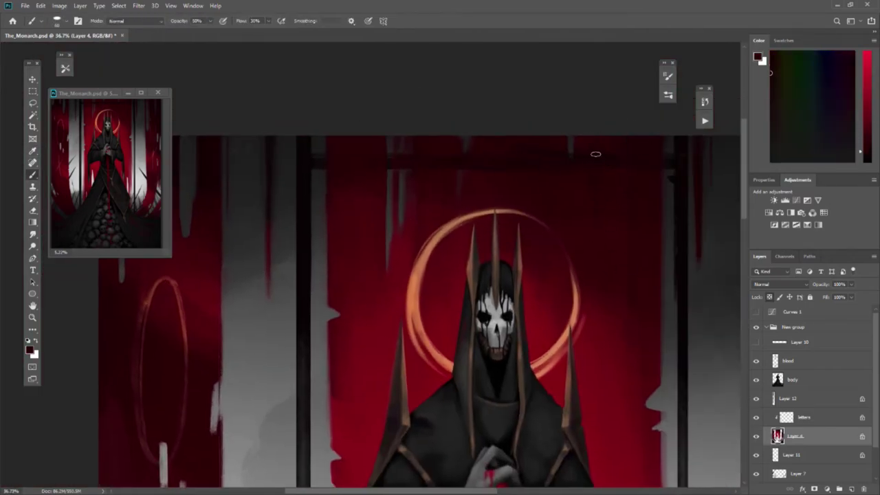
pyautogui.scroll(-2, 377, 259)
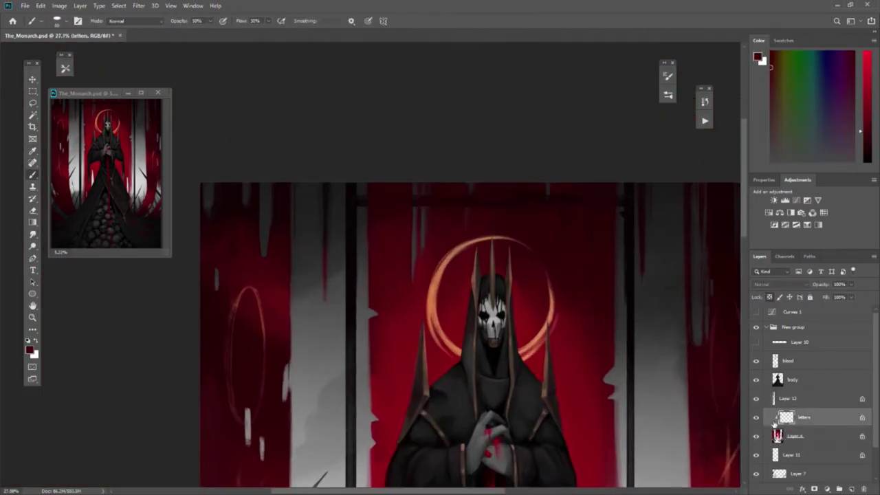
# - Create Layer 13 above the letters layer for the halo
pyautogui.click(798, 417)
pyautogui.press('l')
pyautogui.click(795, 457)
pyautogui.press('b')
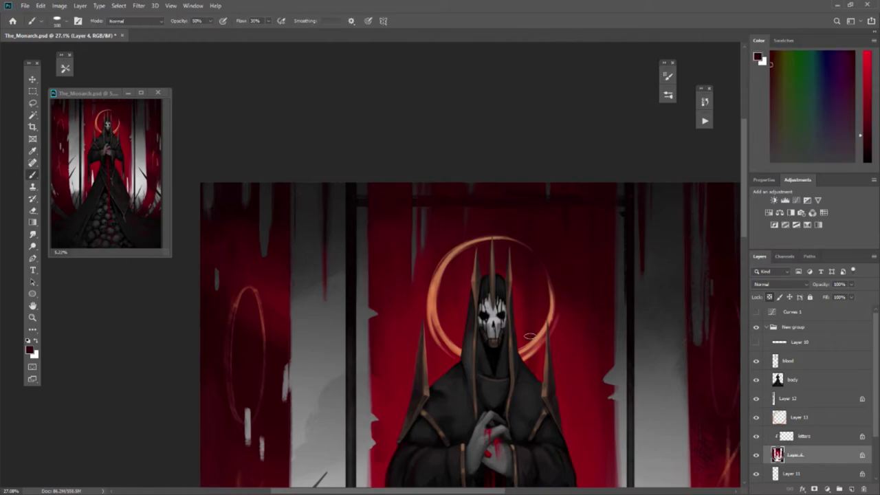
pyautogui.scroll(3, 520, 312)
# - Duplicate the halo layer and hide the original Layer 13
pyautogui.click(40, 5)
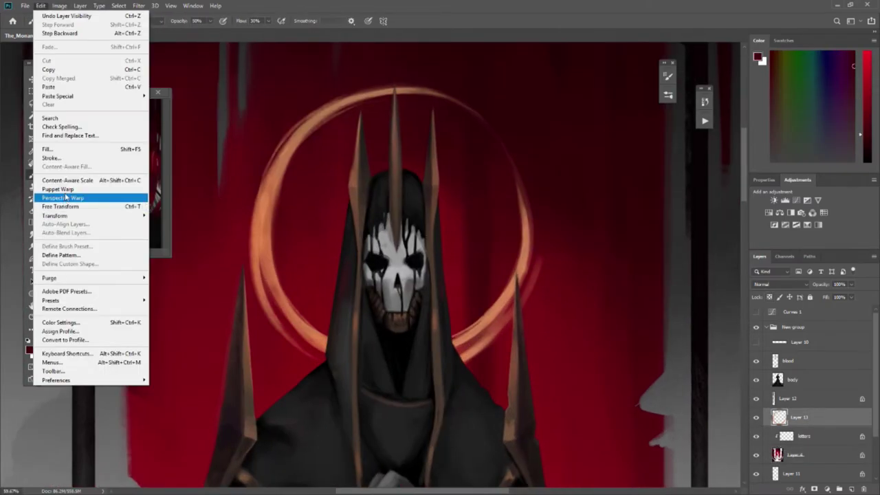
pyautogui.hotkey('ctrl', 'j')
pyautogui.click(756, 436)
pyautogui.click(797, 398)
pyautogui.click(41, 6)
pyautogui.click(69, 181)
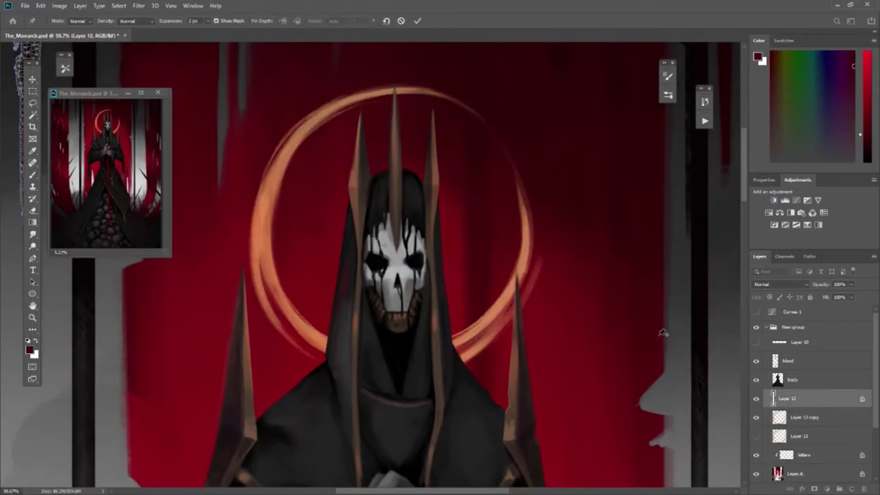
# - Puppet-warp the halo copy so its lower-right end bends inward
pyautogui.click(798, 417)
pyautogui.click(41, 5)
pyautogui.click(69, 197)
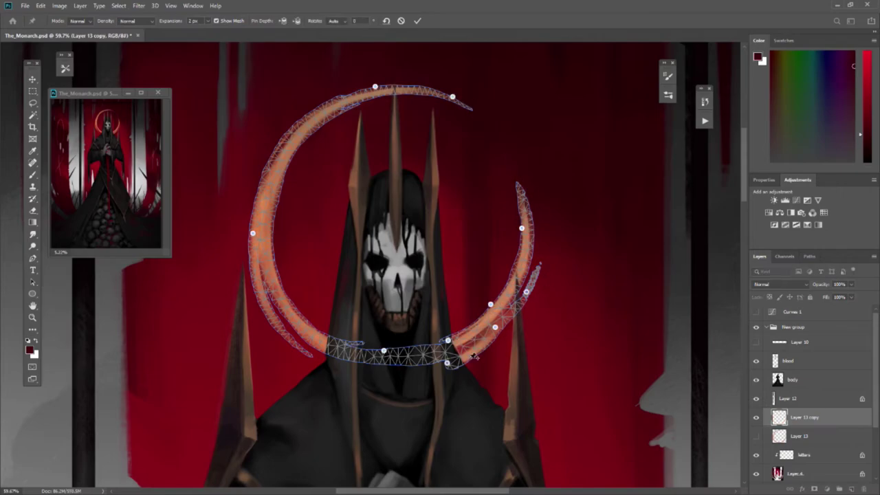
pyautogui.moveTo(495, 327); pyautogui.dragTo(512, 346)
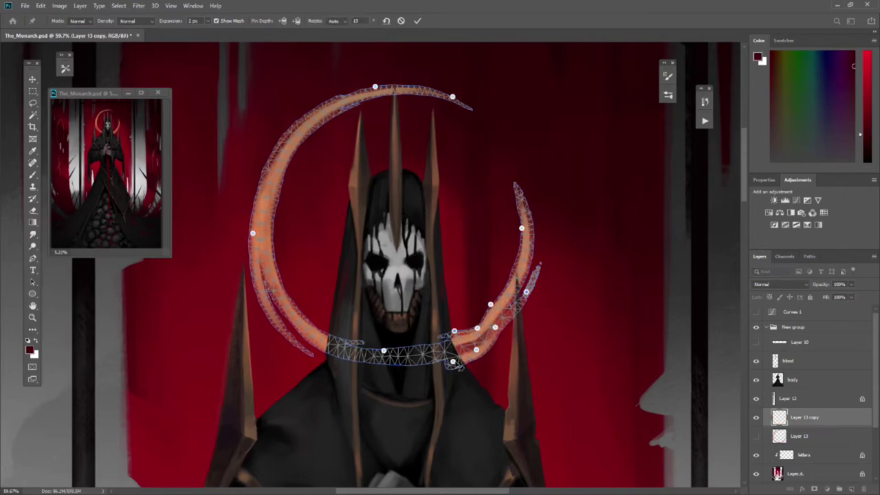
pyautogui.press('Return')
pyautogui.press('b')
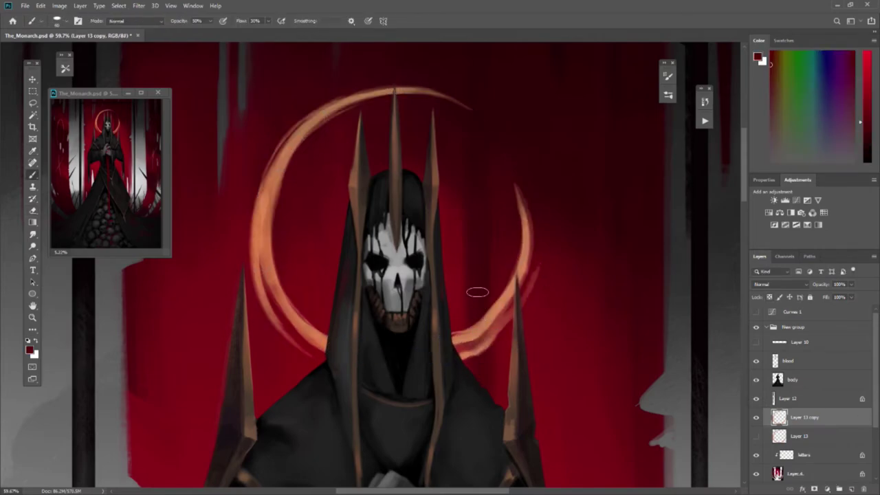
pyautogui.keyDown('alt'); pyautogui.click(470, 334); pyautogui.keyUp('alt')
pyautogui.scroll(-5, 503, 320)
# - On the halo copy layer, sample the halo's orange and the backdrop's dark red
pyautogui.scroll(3, 440, 275)
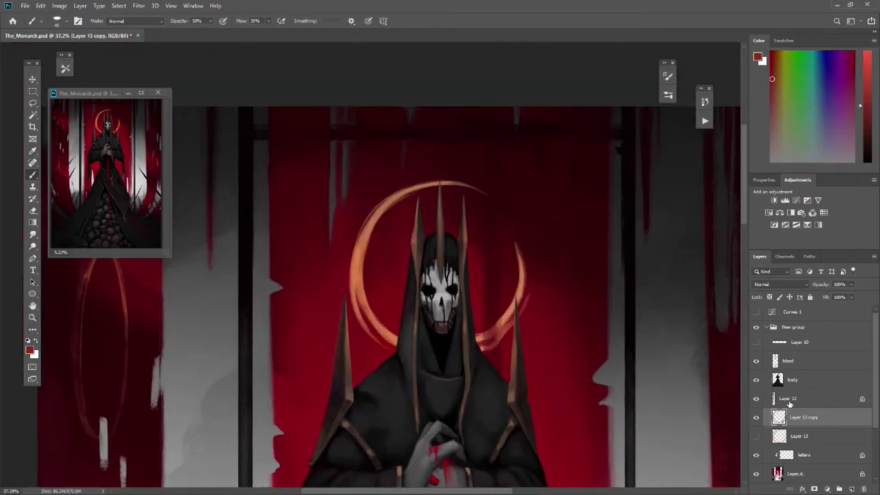
pyautogui.keyDown('alt'); pyautogui.click(387, 137); pyautogui.keyUp('alt')
pyautogui.keyDown('ctrl'); pyautogui.click(392, 202); pyautogui.keyUp('ctrl')
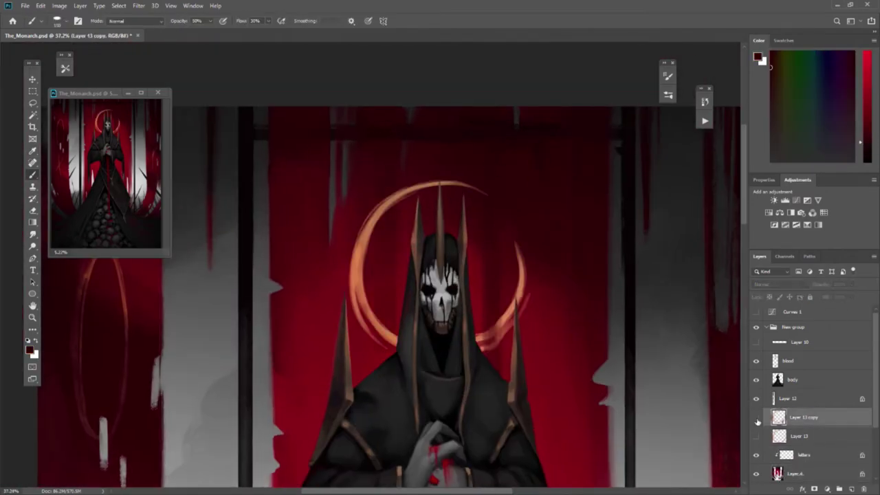
pyautogui.keyDown('alt'); pyautogui.click(392, 201); pyautogui.keyUp('alt')
pyautogui.keyDown('alt'); pyautogui.click(392, 230); pyautogui.keyUp('alt')
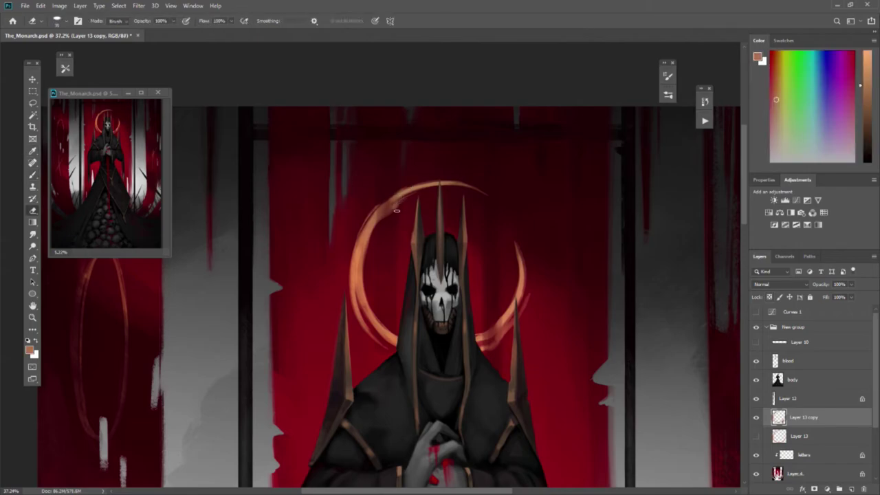
pyautogui.scroll(1, 382, 341)
pyautogui.keyDown('alt'); pyautogui.click(393, 361); pyautogui.keyUp('alt')
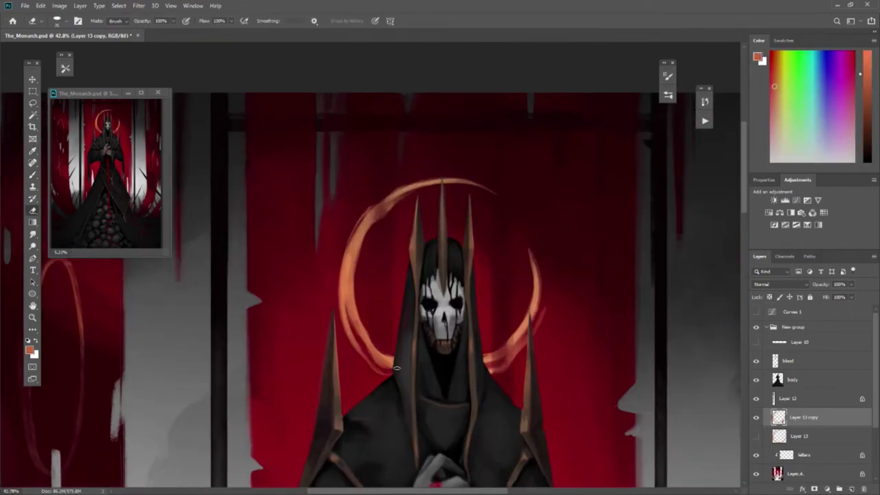
# - Touch up the red backdrop on Layer 4 using sampled dark and brighter reds
pyautogui.keyDown('alt'); pyautogui.click(385, 357); pyautogui.keyUp('alt')
pyautogui.press('b')
pyautogui.keyDown('ctrl'); pyautogui.click(382, 385); pyautogui.keyUp('ctrl')
pyautogui.keyDown('alt'); pyautogui.click(381, 284); pyautogui.keyUp('alt')
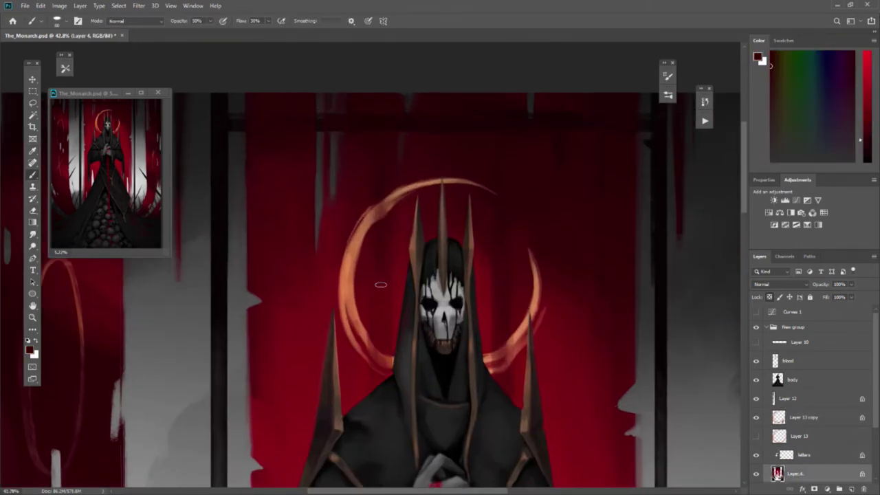
pyautogui.keyDown('ctrl'); pyautogui.click(505, 205); pyautogui.keyUp('ctrl')
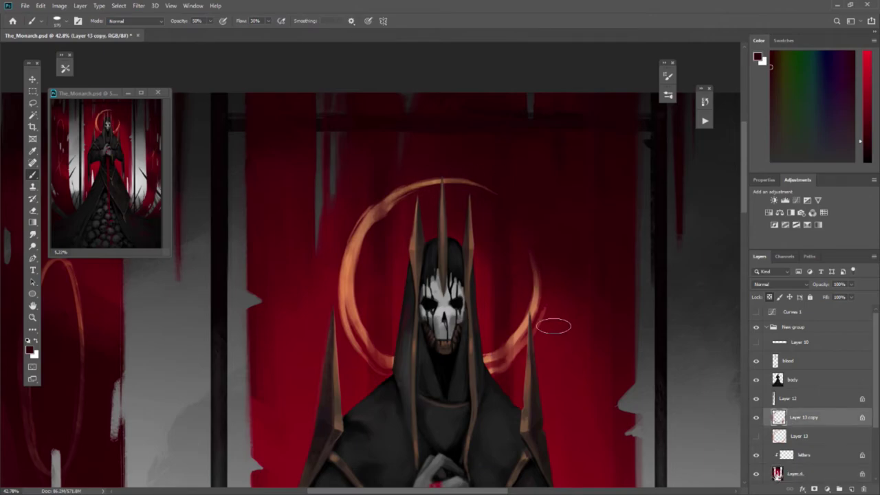
pyautogui.keyDown('alt'); pyautogui.click(354, 302); pyautogui.keyUp('alt')
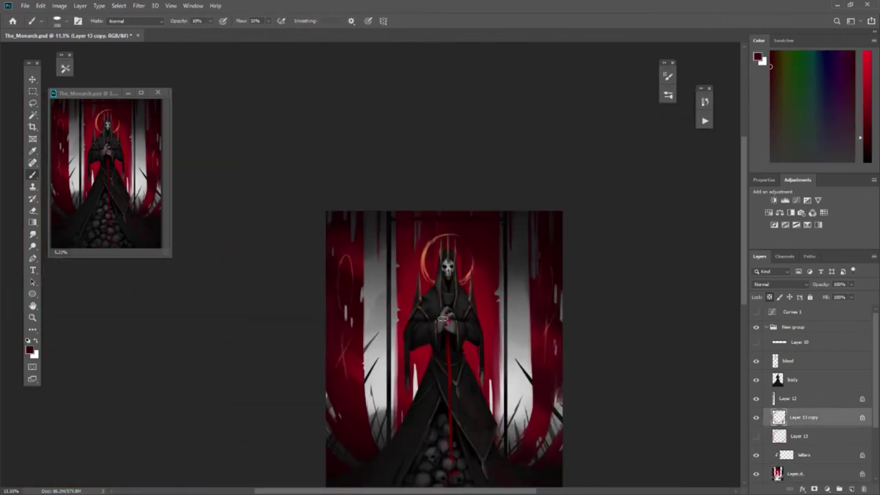
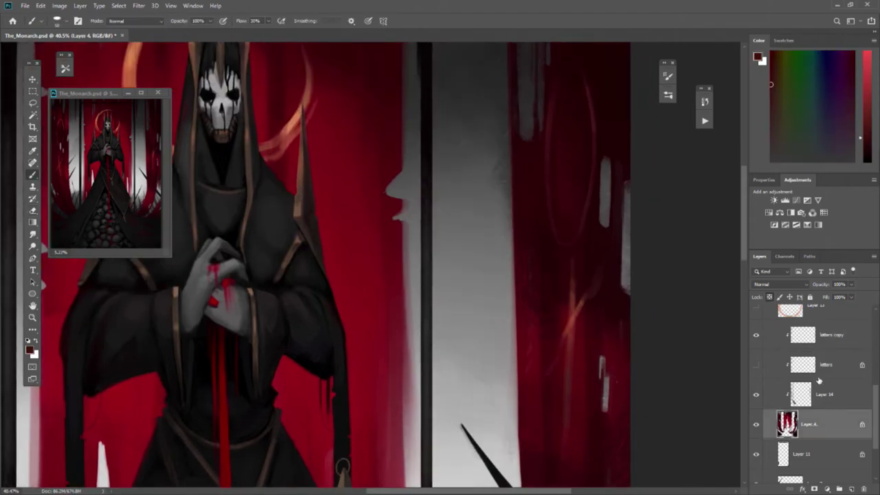
# - On Layer 14, sample curtain reds and paint and erase soft scratch strokes
pyautogui.click(818, 380)
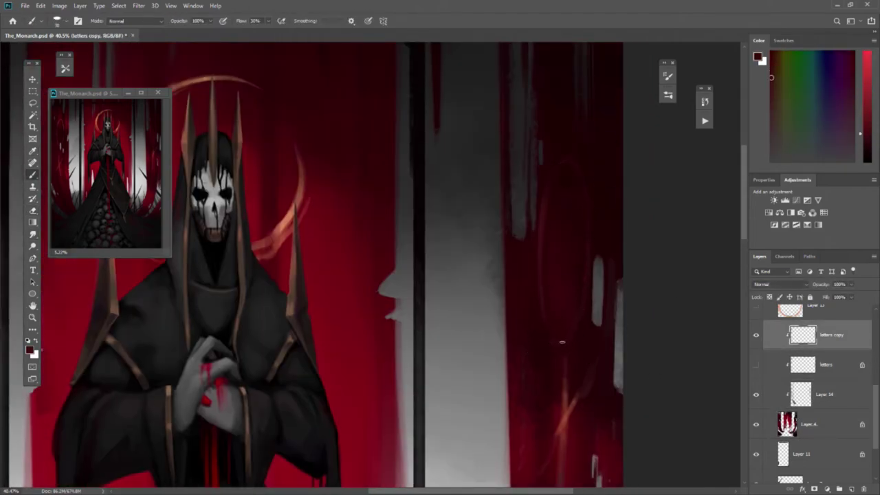
pyautogui.click(545, 200)
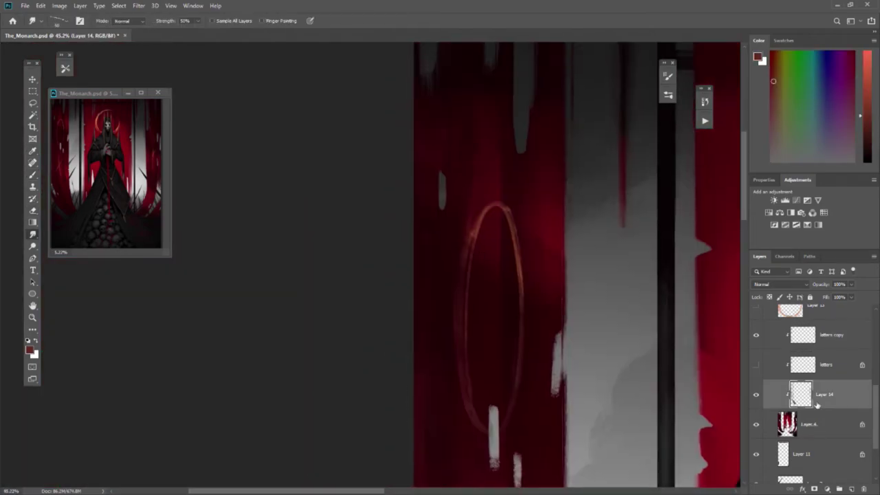
pyautogui.click(513, 221)
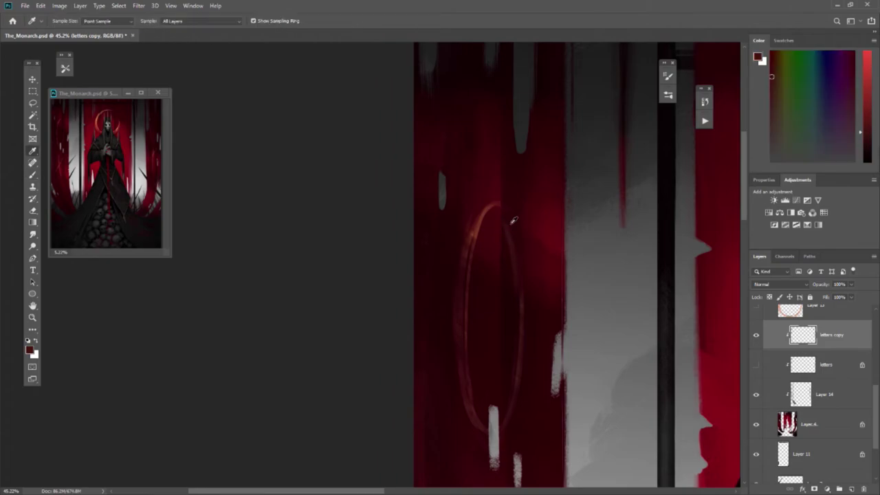
pyautogui.press('b')
pyautogui.press('e')
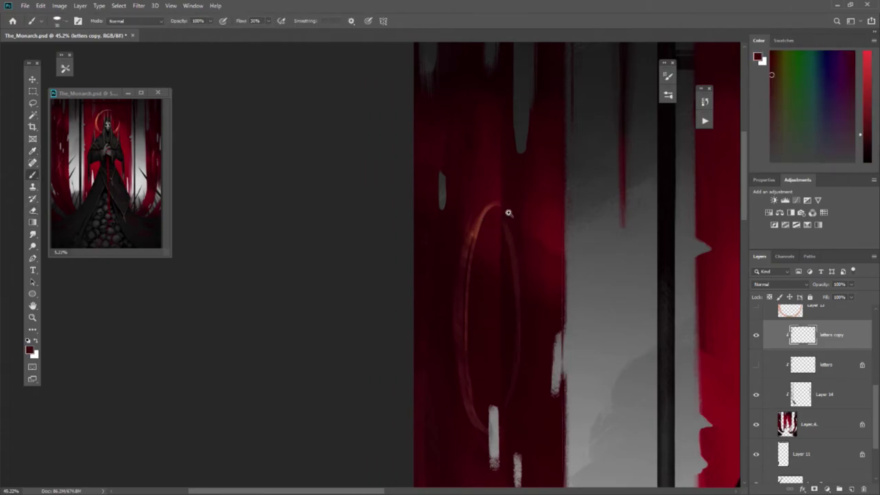
pyautogui.scroll(3, 507, 210)
pyautogui.scroll(-3, 491, 246)
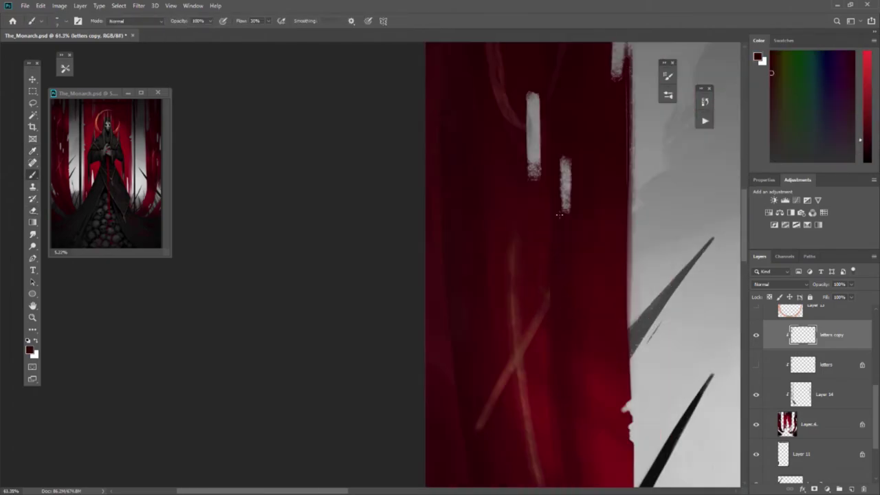
# - Resample lighter and darker curtain reds and keep painting the scratch marks
pyautogui.press('b')
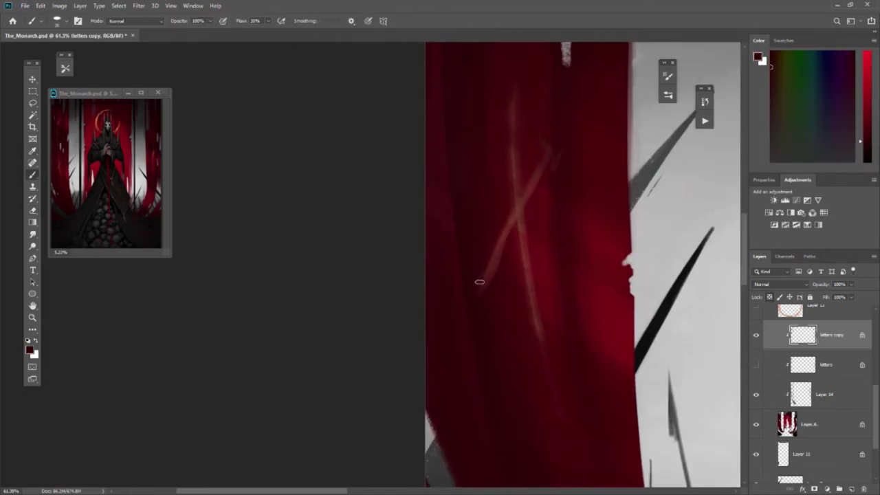
pyautogui.scroll(-2, 511, 247)
pyautogui.keyDown('alt'); pyautogui.click(524, 175); pyautogui.keyUp('alt')
pyautogui.scroll(-5, 499, 150)
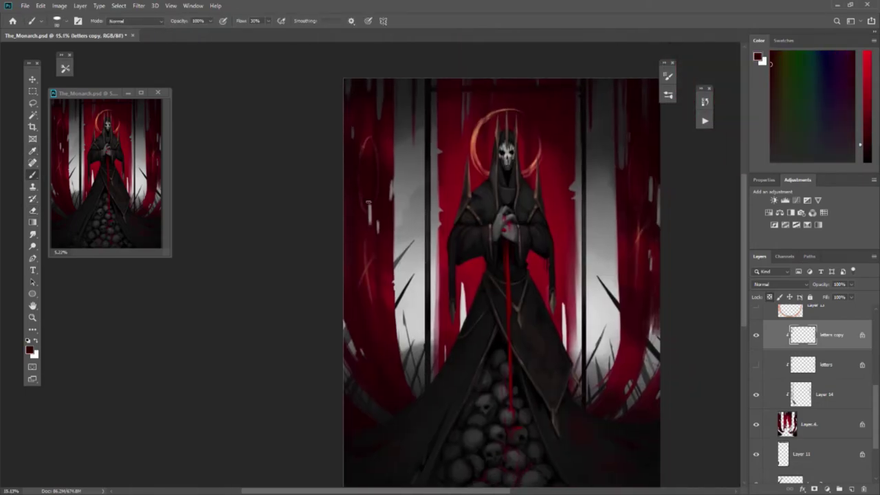
pyautogui.scroll(5, 589, 111)
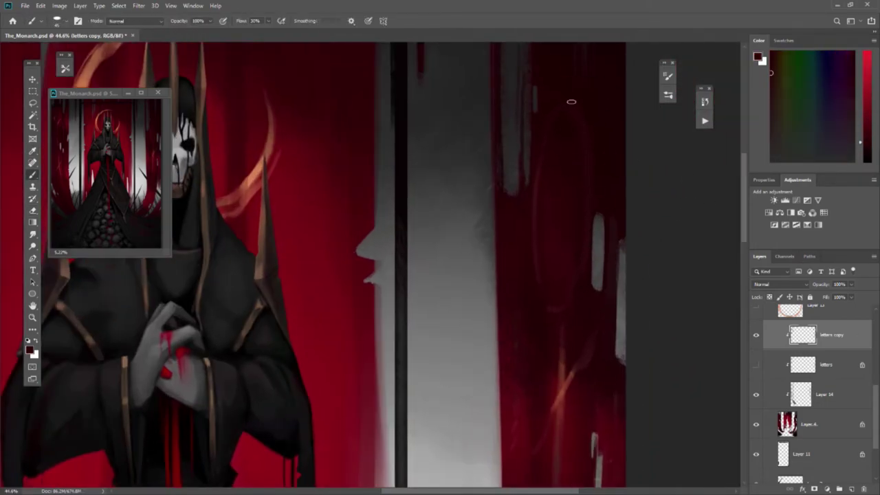
pyautogui.keyDown('alt'); pyautogui.click(583, 143); pyautogui.keyUp('alt')
# - On the letters copy layer, resample the curtain red and paint the ring strokes
pyautogui.keyDown('ctrl'); pyautogui.click(550, 169); pyautogui.keyUp('ctrl')
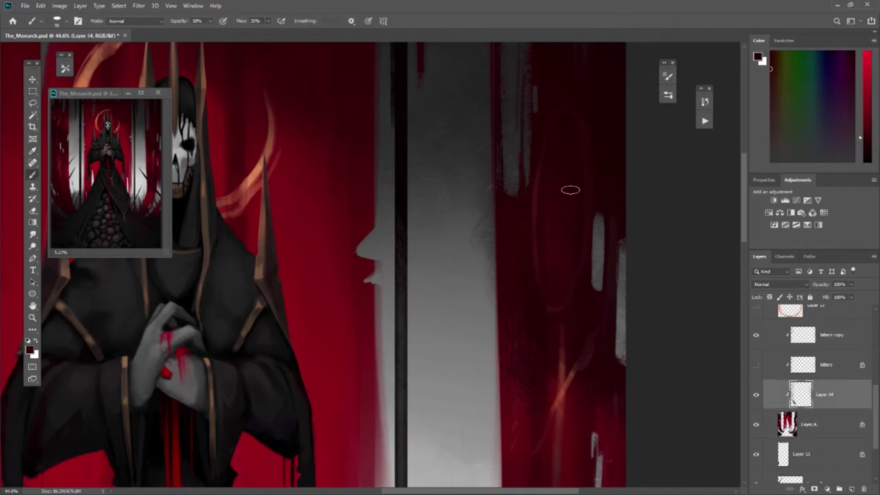
pyautogui.keyDown('alt'); pyautogui.click(558, 134); pyautogui.keyUp('alt')
pyautogui.keyDown('alt'); pyautogui.click(563, 117); pyautogui.keyUp('alt')
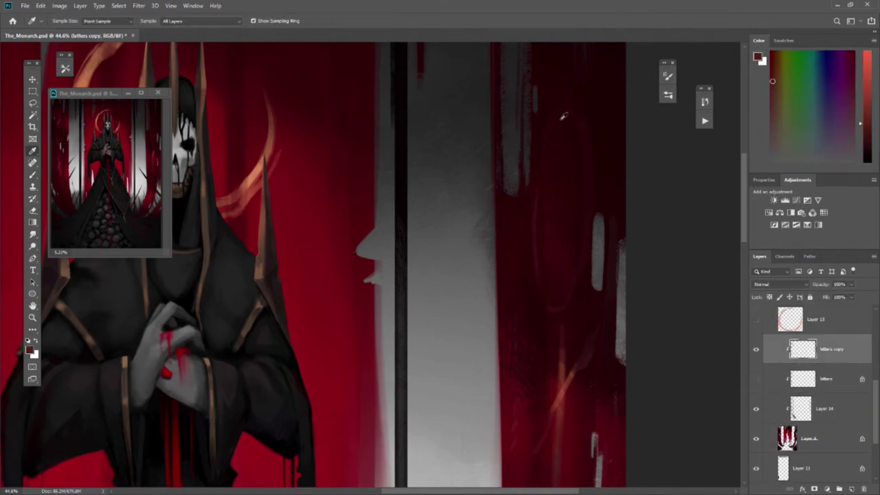
pyautogui.press('b')
pyautogui.press('b')
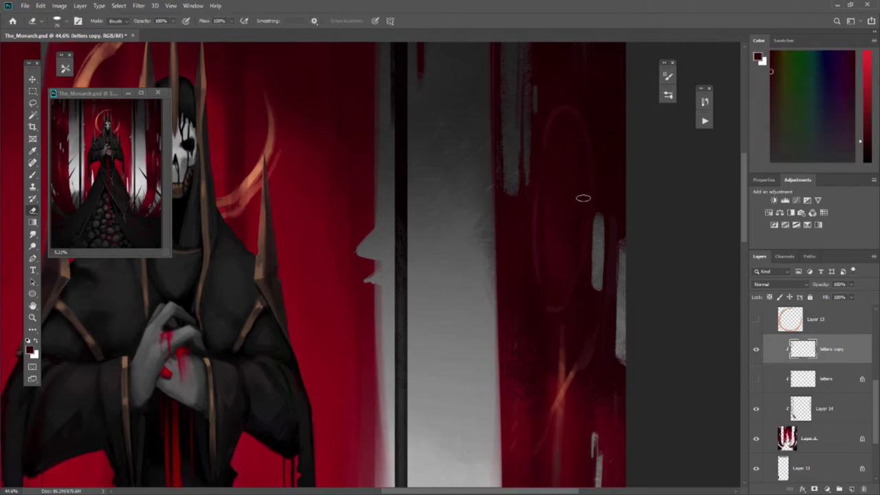
pyautogui.scroll(-3, 583, 163)
pyautogui.scroll(2, 606, 351)
# - Paint brighter and darker reds at full opacity, then erase at full strength on the left curtain
pyautogui.press('0')
pyautogui.keyDown('alt'); pyautogui.click(607, 341); pyautogui.keyUp('alt')
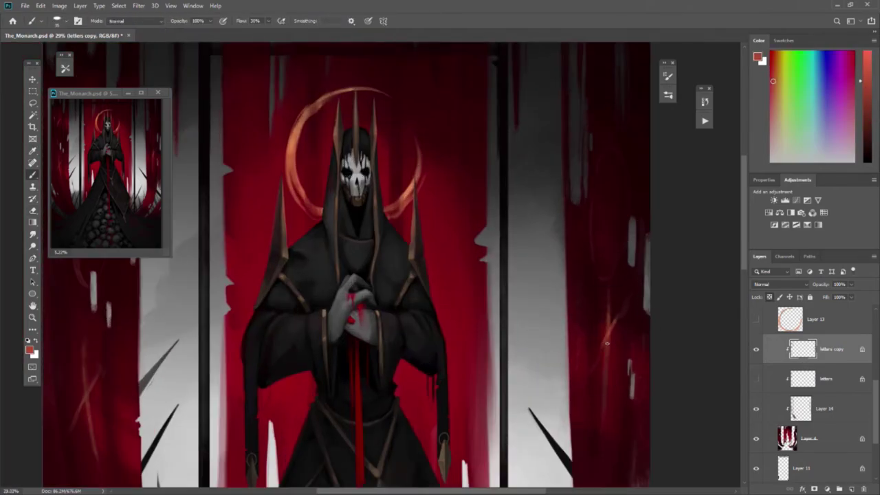
pyautogui.keyDown('alt'); pyautogui.click(581, 389); pyautogui.keyUp('alt')
pyautogui.moveTo(94, 376); pyautogui.dragTo(417, 311)
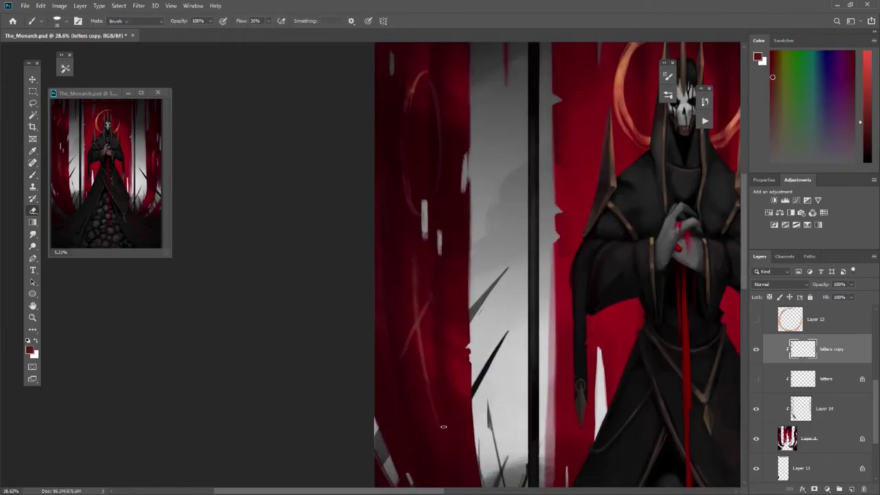
pyautogui.hotkey('shift', '0')
pyautogui.scroll(-5, 410, 314)
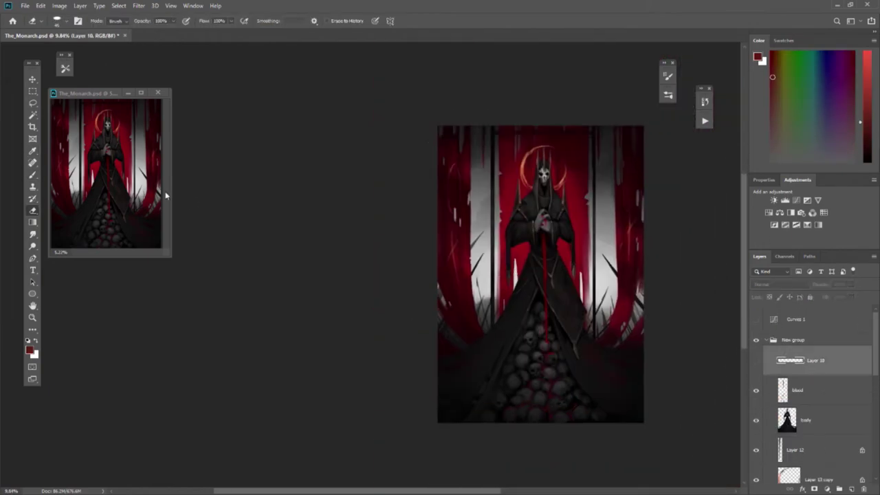
# - Place the '- The Monarch -' title near the bottom edge in Source Serif Variable
pyautogui.click(130, 280)
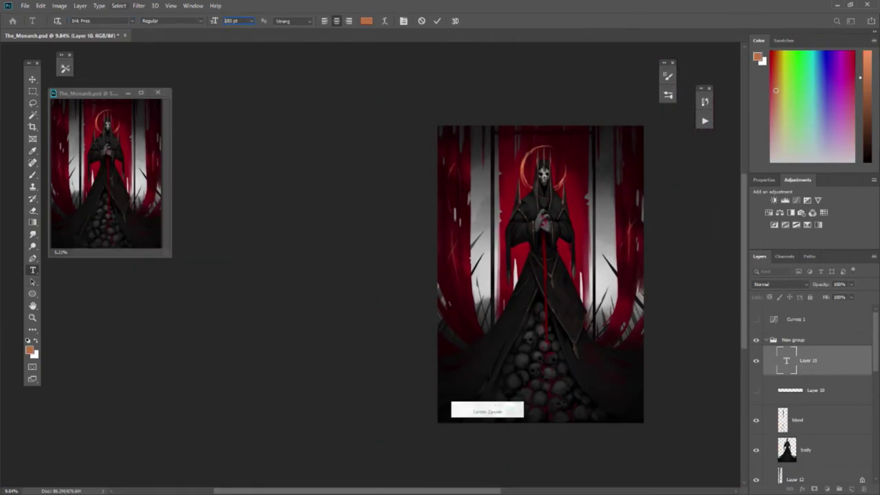
pyautogui.write('- The Monarch -')
pyautogui.click(132, 21)
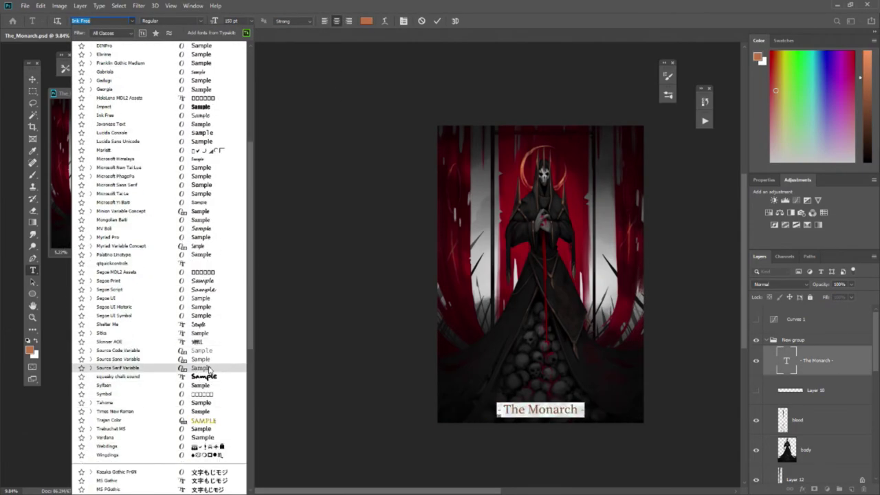
pyautogui.click(137, 370)
pyautogui.press('Return')
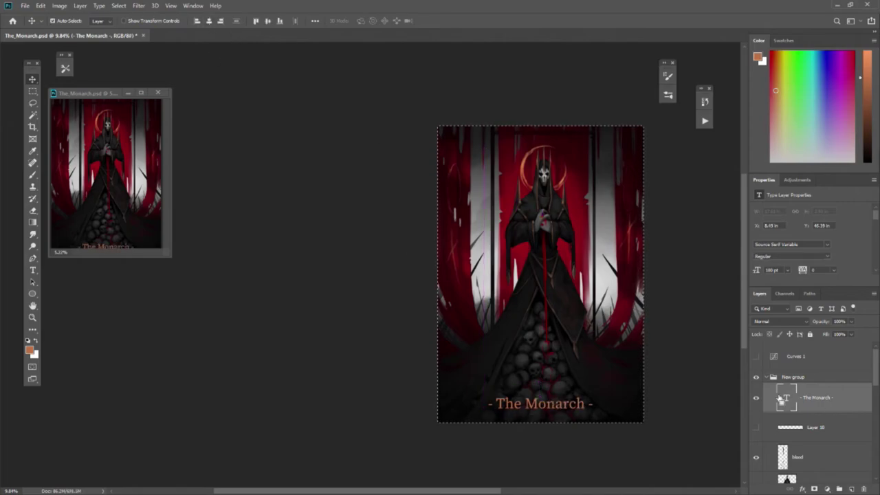
# - Try other fonts and anti-aliasing, then commit the title in Chantelli Antiqua at 140 pt
pyautogui.click(103, 21)
pyautogui.click(130, 294)
pyautogui.click(294, 21)
pyautogui.click(289, 39)
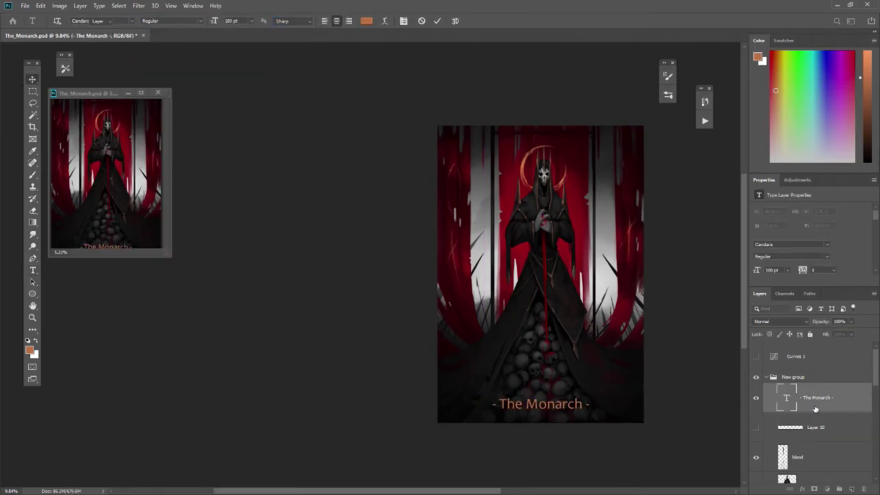
pyautogui.click(104, 21)
pyautogui.click(790, 426)
pyautogui.doubleClick(789, 402)
pyautogui.write('270')
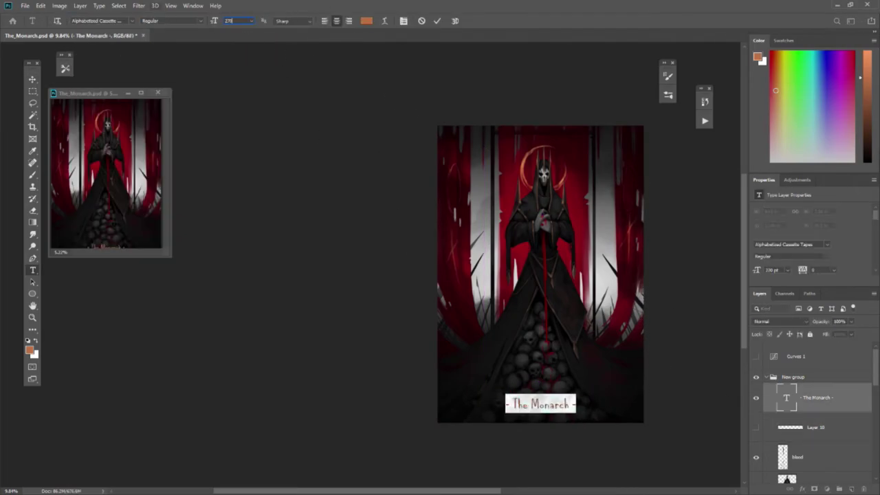
pyautogui.hotkey('ctrl', 'Return')
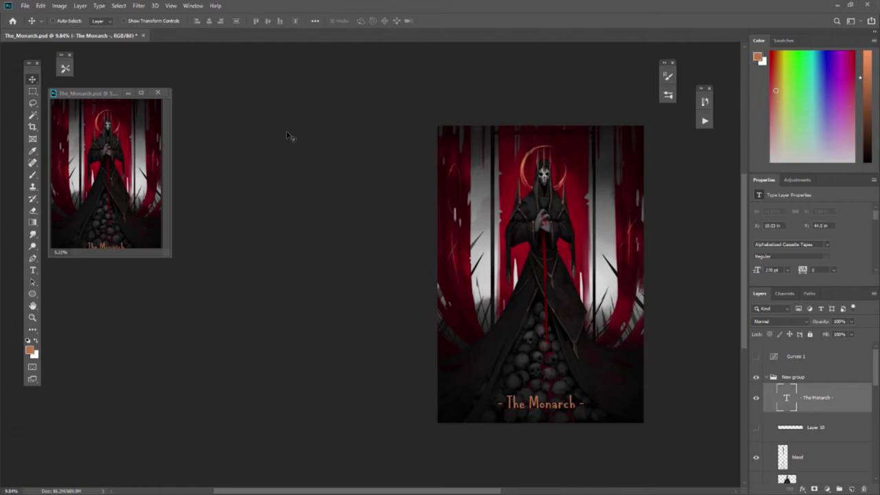
pyautogui.click(101, 21)
pyautogui.write('charl')
pyautogui.click(32, 80)
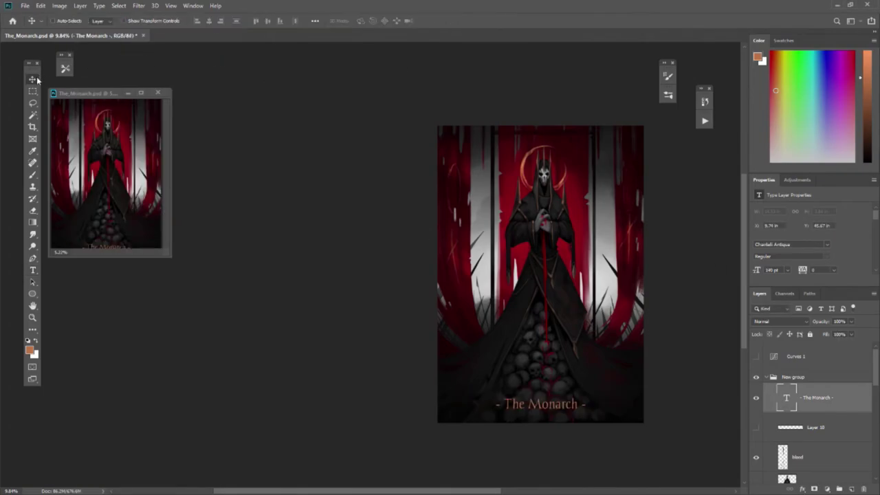
# - Add an EdgyAmber Color Lookup adjustment layer in Color blend mode at low opacity
pyautogui.click(827, 489)
pyautogui.click(801, 433)
pyautogui.click(828, 211)
pyautogui.click(825, 318)
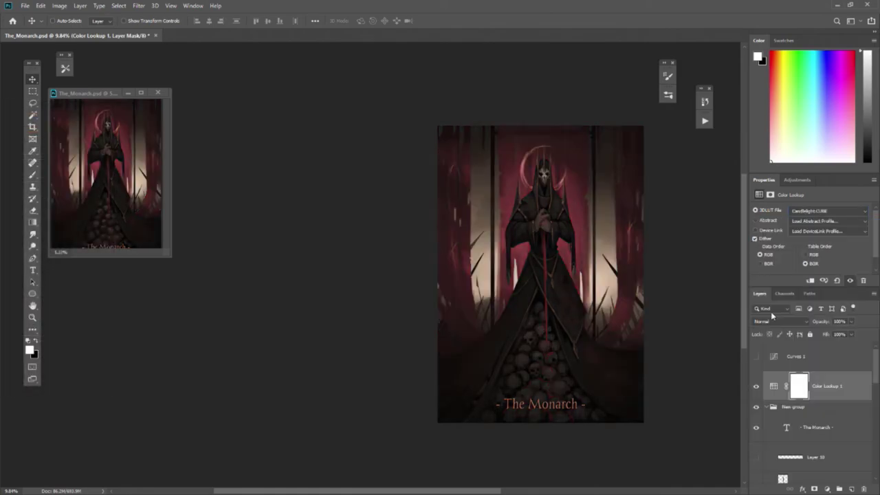
pyautogui.press('Down')
pyautogui.press('Down')
pyautogui.press('Down')
pyautogui.click(780, 321)
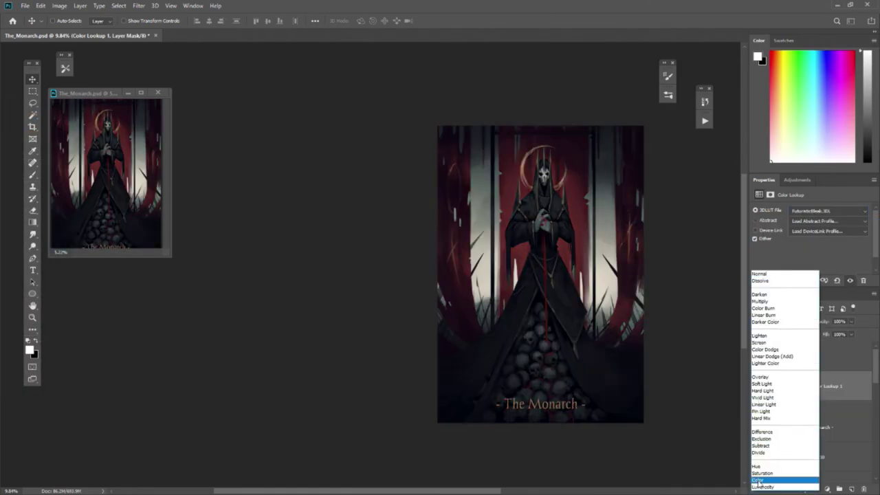
pyautogui.click(783, 481)
pyautogui.moveTo(852, 321); pyautogui.dragTo(814, 334)
pyautogui.moveTo(781, 213); pyautogui.dragTo(784, 310)
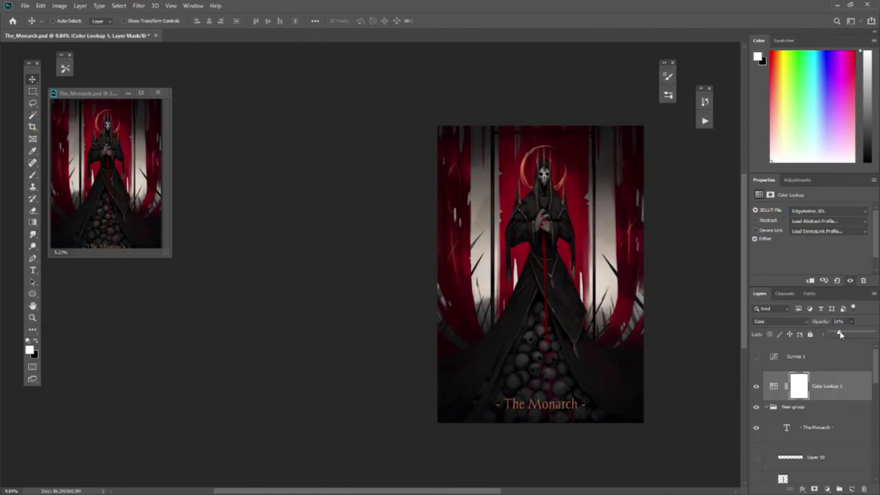
# - Add a Brightness/Contrast adjustment layer, then return to Color Lookup 1
pyautogui.click(827, 488)
pyautogui.click(799, 331)
pyautogui.click(827, 488)
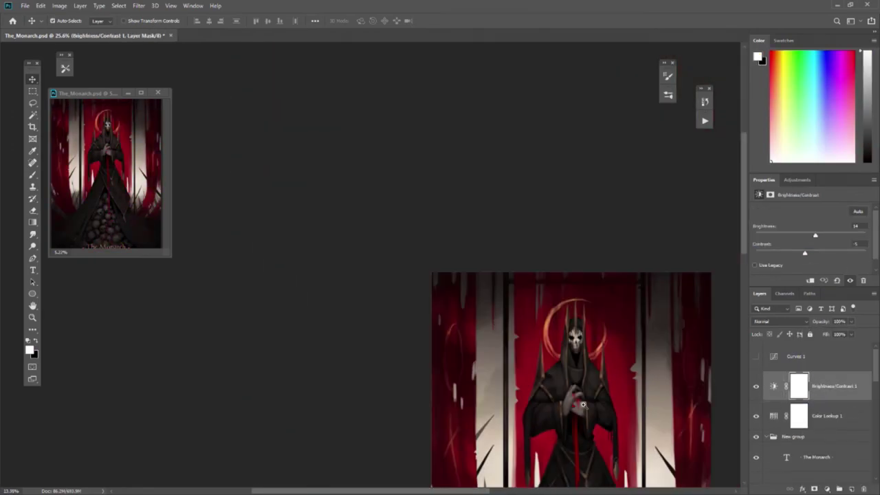
pyautogui.click(816, 406)
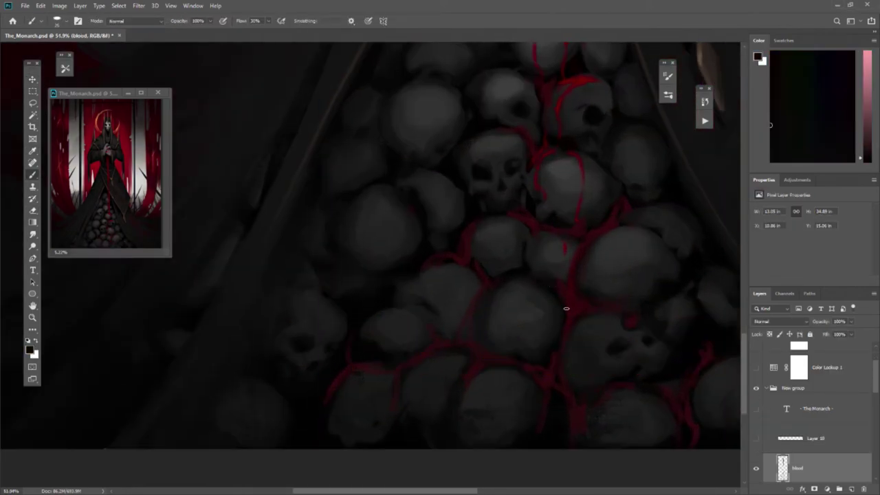
# - On the blood layer, sample dark blood reds, lock transparency and erase stray strokes
pyautogui.press('b')
pyautogui.keyDown('alt'); pyautogui.click(574, 320); pyautogui.keyUp('alt')
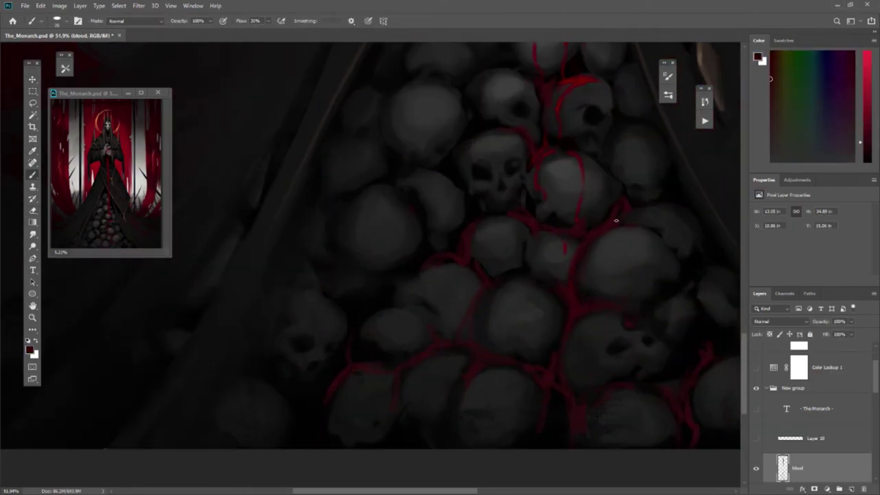
pyautogui.keyDown('alt'); pyautogui.click(601, 215); pyautogui.keyUp('alt')
pyautogui.press('/')
pyautogui.press('e')
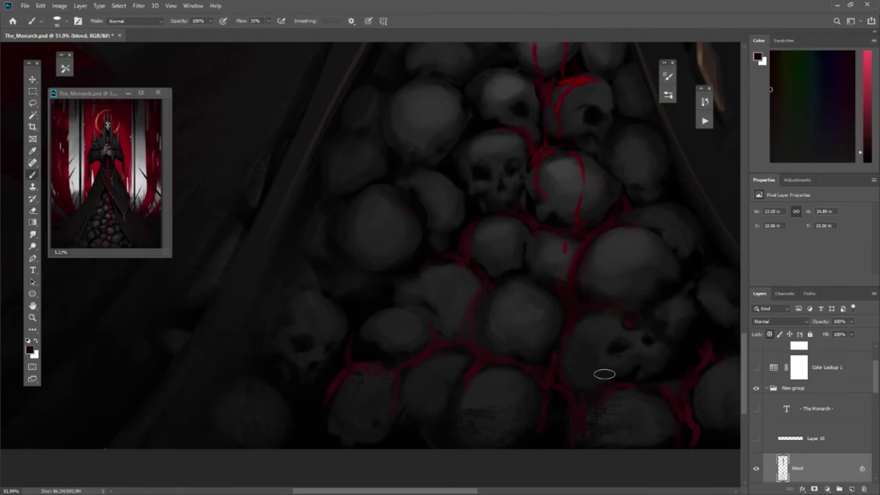
pyautogui.hscroll(3, 603, 371)
# - Sample a skull-pile colour and paint over the left side of the pile
pyautogui.press('i')
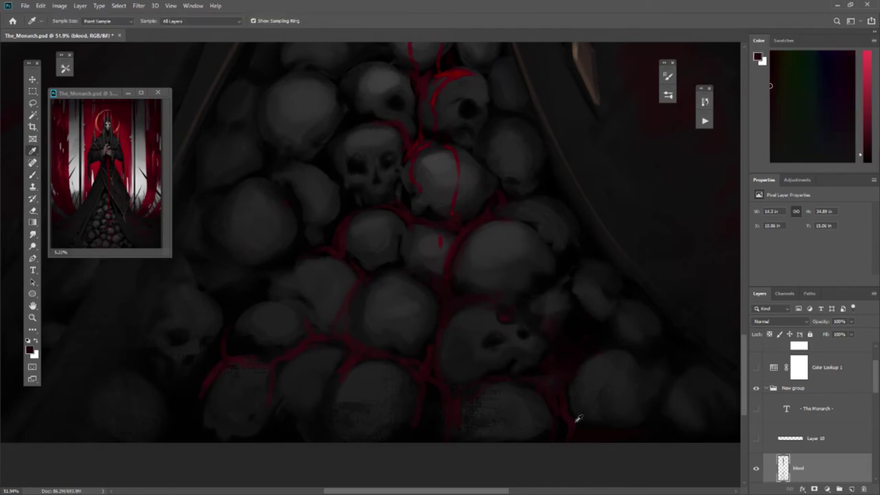
pyautogui.click(564, 424)
pyautogui.moveTo(456, 402); pyautogui.dragTo(607, 342)
pyautogui.press('b')
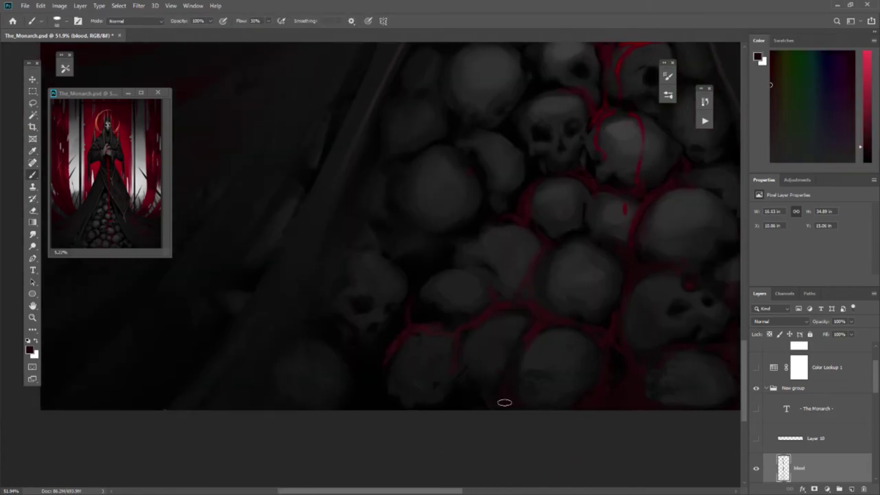
pyautogui.scroll(-3, 457, 371)
pyautogui.scroll(2, 527, 367)
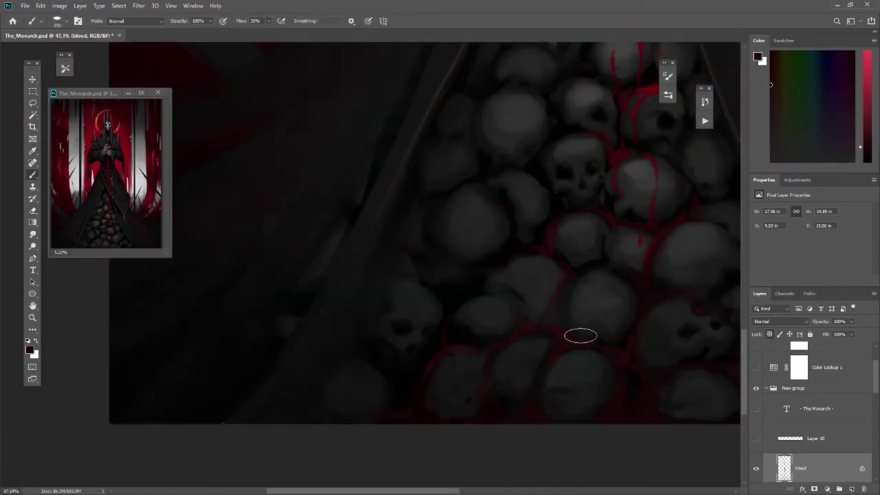
# - Sample the vein red and a darker skull tone, painting and erasing the blood veins
pyautogui.keyDown('alt'); pyautogui.click(660, 231); pyautogui.keyUp('alt')
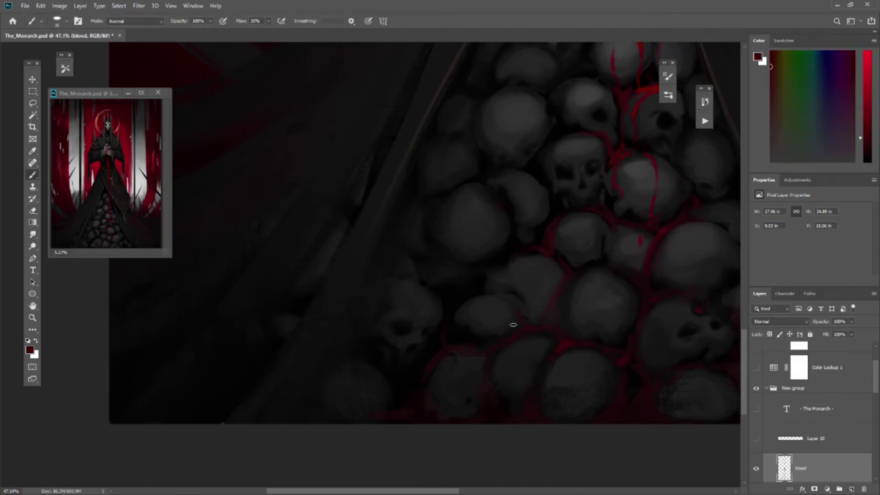
pyautogui.keyDown('alt'); pyautogui.click(494, 350); pyautogui.keyUp('alt')
pyautogui.scroll(-2, 503, 391)
pyautogui.scroll(2, 471, 252)
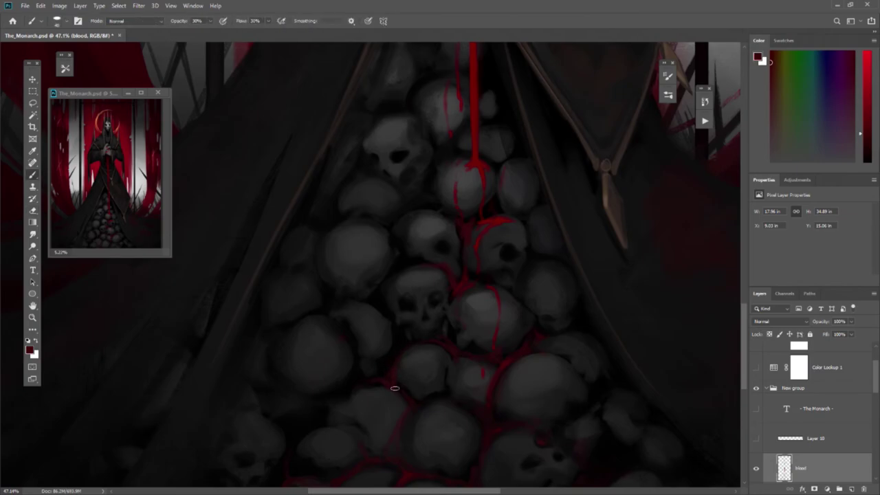
pyautogui.scroll(-2, 449, 387)
pyautogui.press('e')
pyautogui.scroll(3, 430, 349)
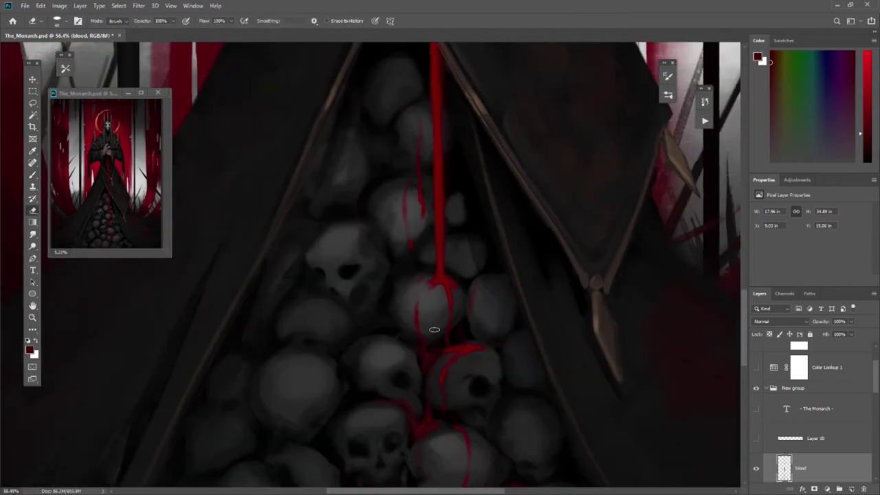
pyautogui.press('b')
# - Paint dark red drips between the skulls with the brush at 50% opacity
pyautogui.keyDown('alt'); pyautogui.click(430, 343); pyautogui.keyUp('alt')
pyautogui.keyDown('alt'); pyautogui.click(434, 358); pyautogui.keyUp('alt')
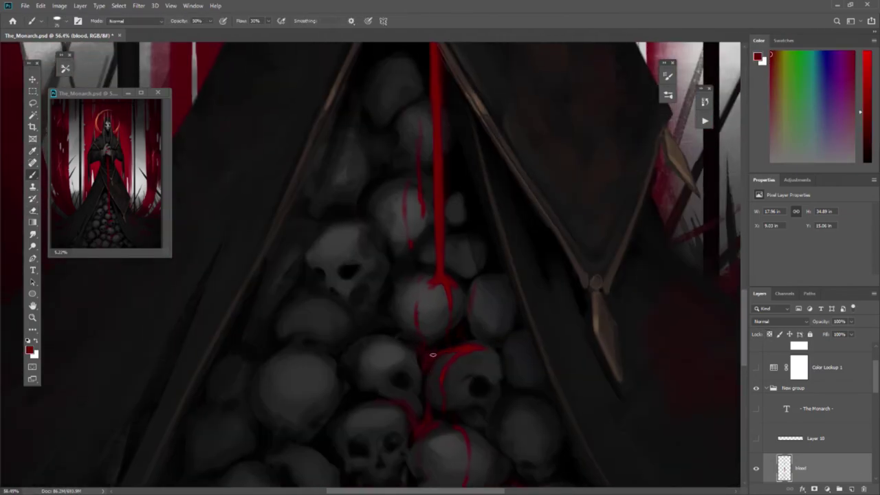
pyautogui.moveTo(447, 392); pyautogui.dragTo(465, 426)
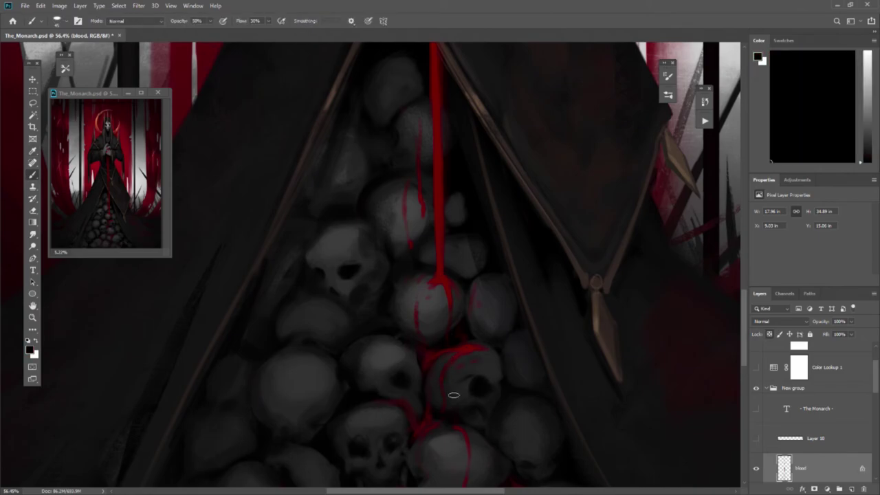
pyautogui.keyDown('alt'); pyautogui.click(455, 374); pyautogui.keyUp('alt')
pyautogui.keyDown('alt'); pyautogui.scroll(1, 439, 364); pyautogui.keyUp('alt')
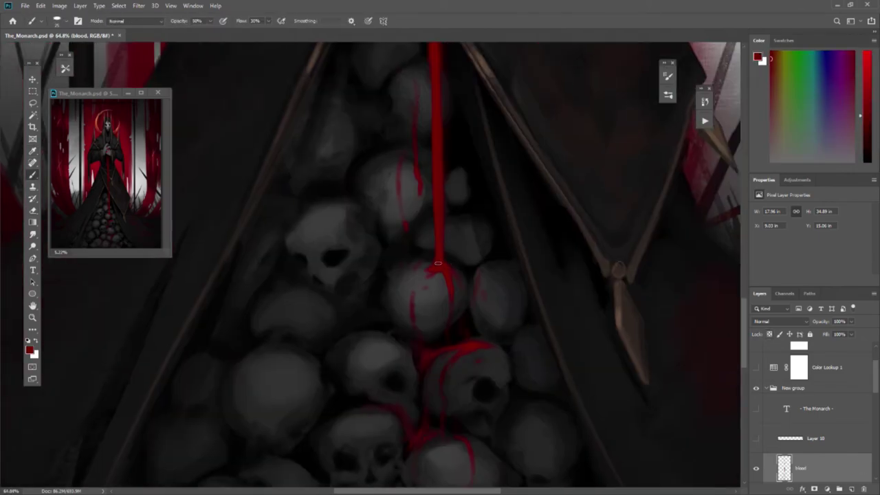
pyautogui.press('5')
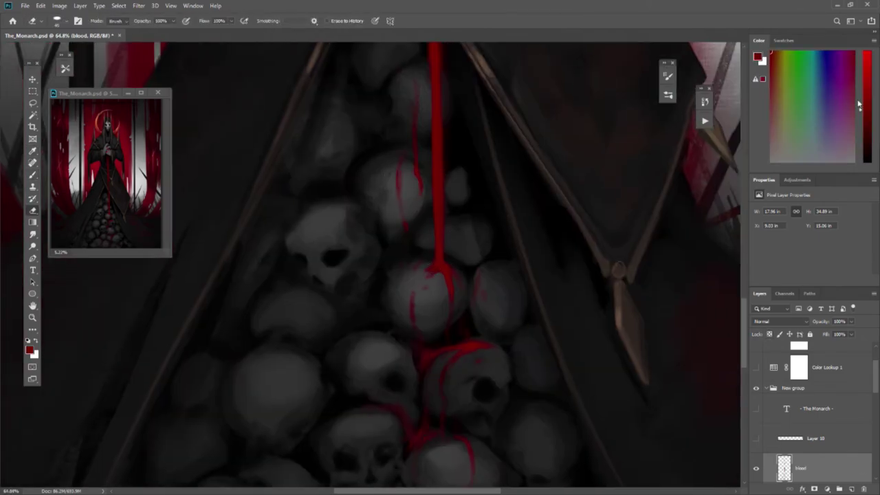
pyautogui.press('b')
# - Finish the drips, reset colours to default black and white, and zoom out
pyautogui.scroll(5, 413, 206)
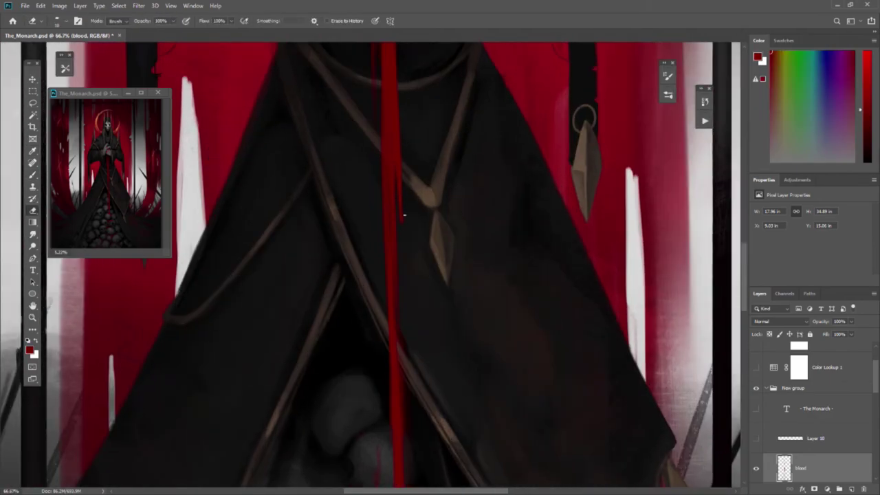
pyautogui.scroll(-3, 404, 215)
pyautogui.press('b')
pyautogui.press('d')
pyautogui.scroll(-3, 456, 138)
pyautogui.scroll(-2, 481, 220)
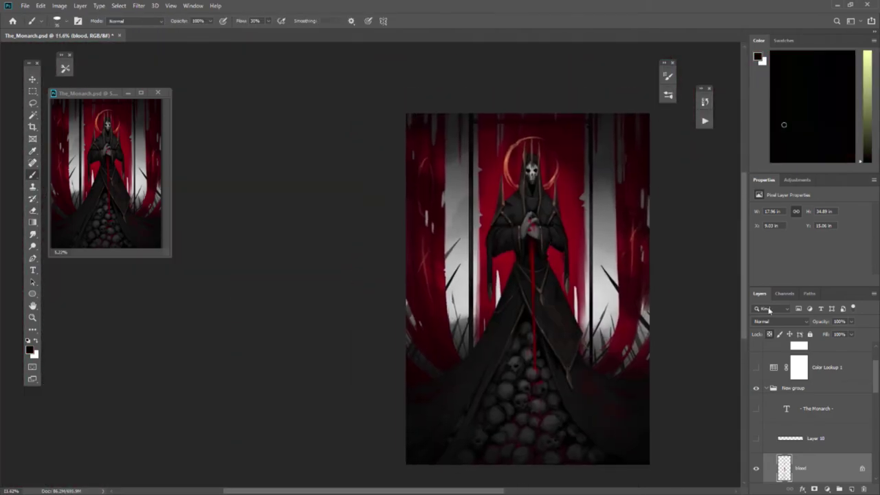
# - Show The Monarch title and fill a black band behind it on a new layer at reduced opacity
pyautogui.click(756, 408)
pyautogui.click(851, 488)
pyautogui.press('m')
pyautogui.scroll(2, 666, 323)
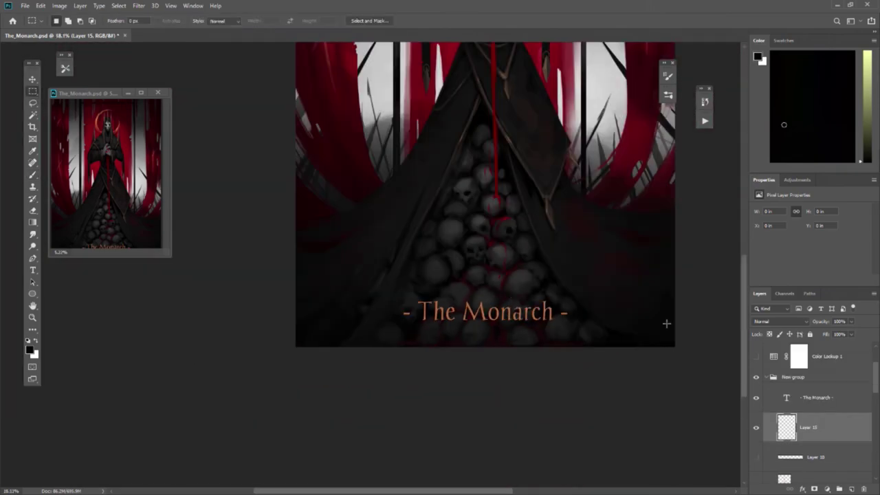
pyautogui.moveTo(294, 297); pyautogui.dragTo(675, 344)
pyautogui.hotkey('alt', 'BackSpace')
pyautogui.press('5')
pyautogui.press('4')
# - Resize the black band with Free Transform and hide it behind a layer mask
pyautogui.hotkey('ctrl', 't')
pyautogui.scroll(1, 457, 289)
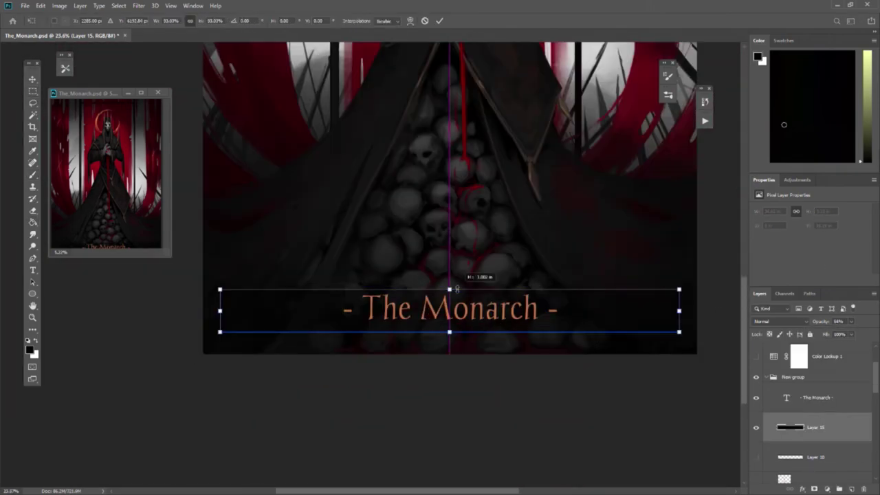
pyautogui.press('Return')
pyautogui.press('g')
pyautogui.scroll(-2, 456, 330)
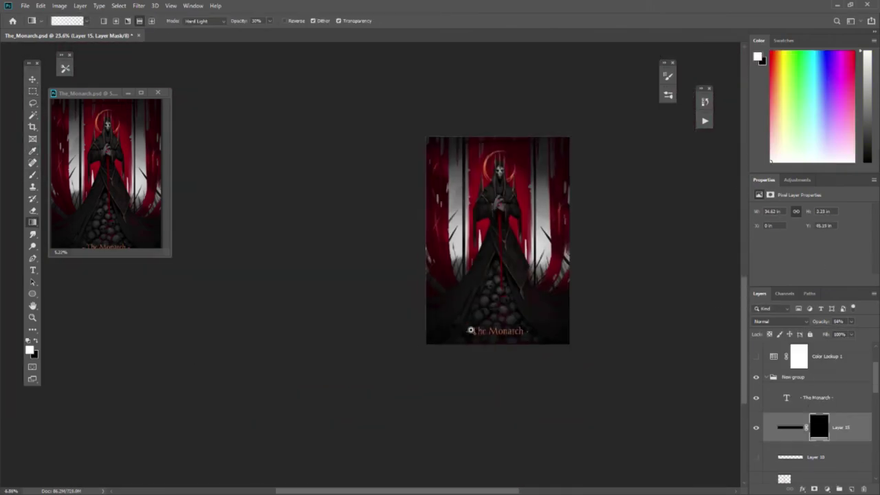
pyautogui.scroll(1, 456, 330)
# - Select the Curves adjustment layer above Brightness/Contrast
pyautogui.hotkey('alt', ']')
pyautogui.hotkey('alt', ']')
pyautogui.hotkey('alt', ']')
pyautogui.scroll(3, 591, 235)
pyautogui.hotkey('alt', ']')
pyautogui.scroll(5, 590, 235)
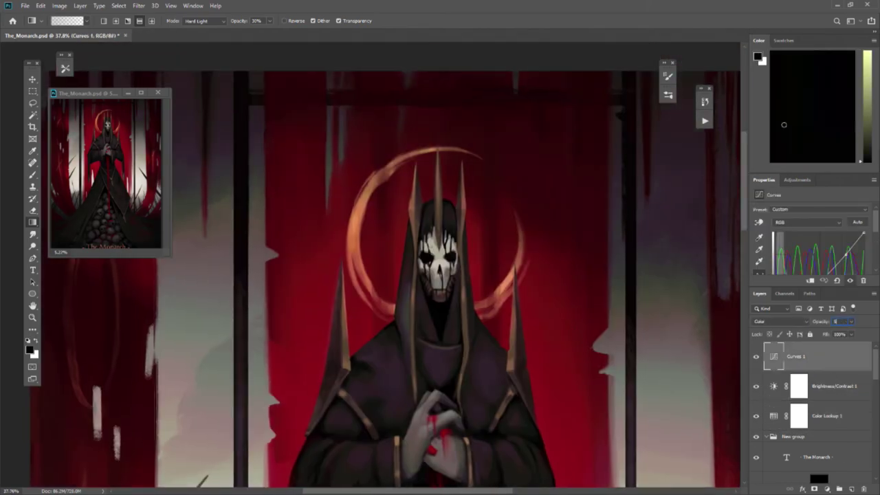
pyautogui.scroll(-2, 440, 275)
pyautogui.scroll(-1, 440, 275)
pyautogui.scroll(2, 440, 275)
# - Paint the Curves mask in black with a soft airbrush preset around the figure
pyautogui.press('b')
pyautogui.scroll(-2, 565, 309)
pyautogui.press('x')
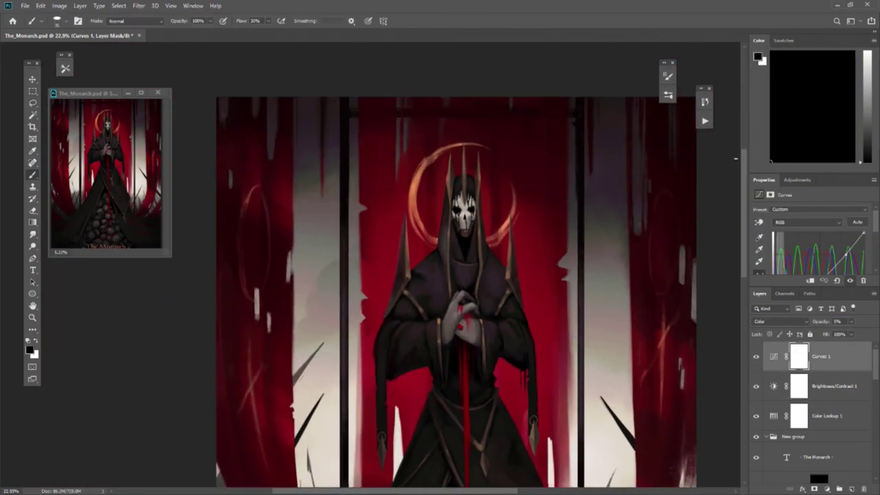
pyautogui.rightClick(575, 260)
pyautogui.scroll(-3, 680, 412)
pyautogui.click(65, 68)
pyautogui.click(101, 255)
pyautogui.scroll(1, 374, 364)
pyautogui.scroll(-3, 506, 290)
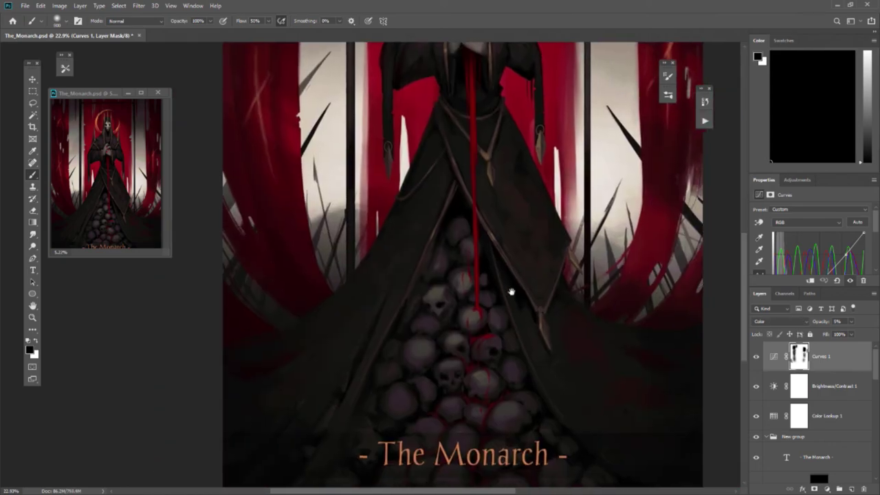
pyautogui.scroll(2, 581, 360)
pyautogui.scroll(-3, 581, 360)
# - Merge all visible layers into a new Layer 16 on top
pyautogui.hotkey('ctrl', 'shift', 'alt', 'e')
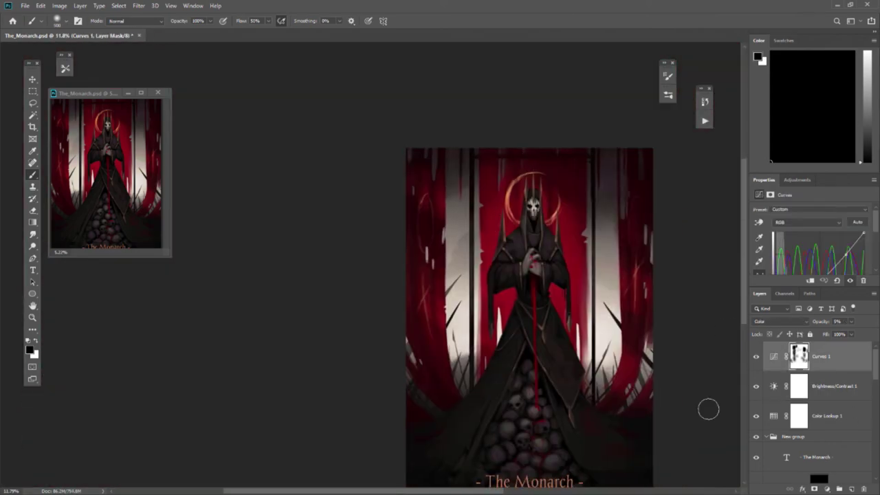
pyautogui.click(141, 6)
pyautogui.press('Escape')
pyautogui.scroll(2, 632, 367)
# - Stamp a merged copy of the artwork and apply a 5-pixel Shape Blur to it
pyautogui.scroll(2, 633, 367)
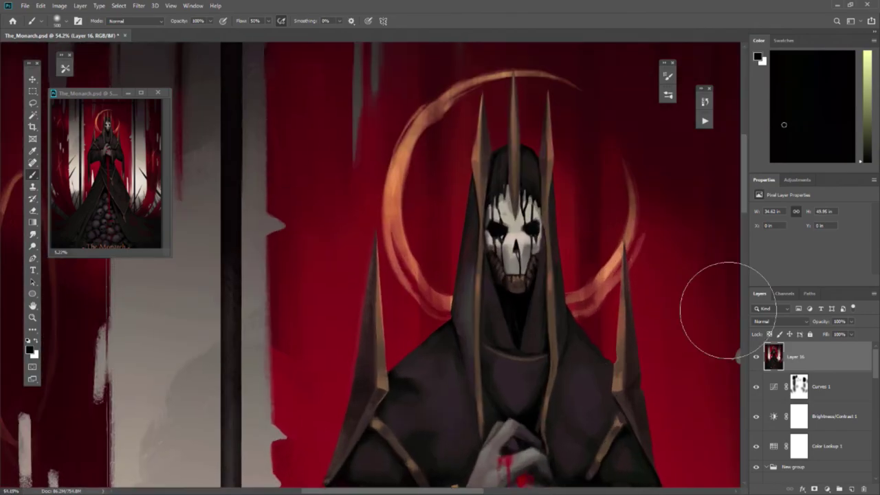
pyautogui.hotkey('ctrl', 'shift', 'alt', 'e')
pyautogui.click(141, 6)
pyautogui.hotkey('ctrl', 'alt', 'f')
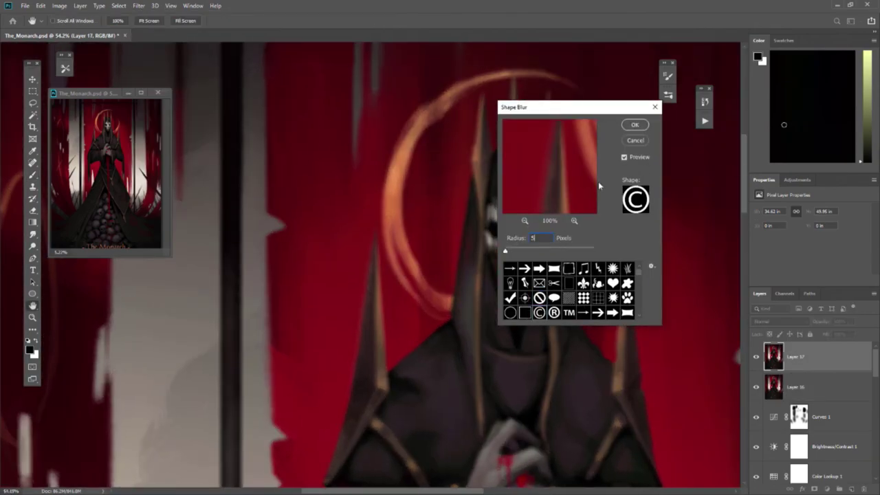
pyautogui.press('Return')
# - Hide the blurred copy behind a black layer mask and look over the canvas
pyautogui.press('b')
pyautogui.scroll(-3, 461, 399)
pyautogui.scroll(-3, 408, 337)
pyautogui.hscroll(3, 400, 398)
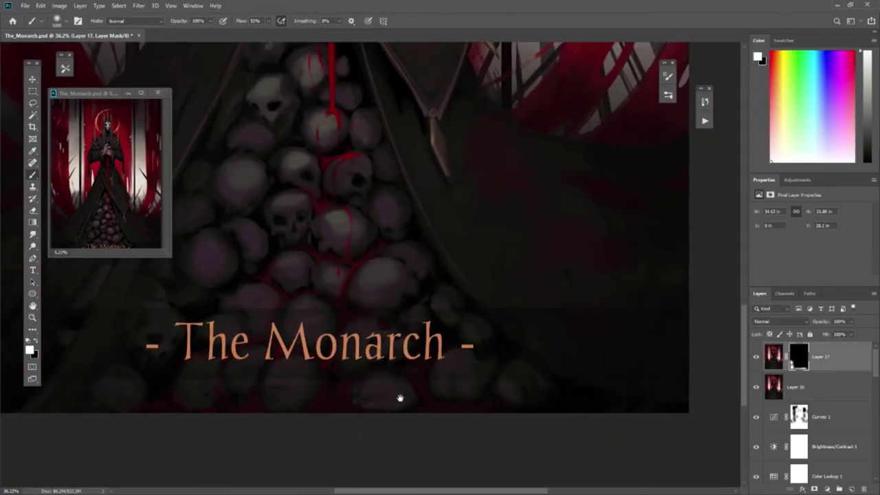
pyautogui.scroll(5, 400, 398)
pyautogui.scroll(5, 570, 236)
pyautogui.hscroll(-5, 481, 128)
pyautogui.scroll(-5, 291, 344)
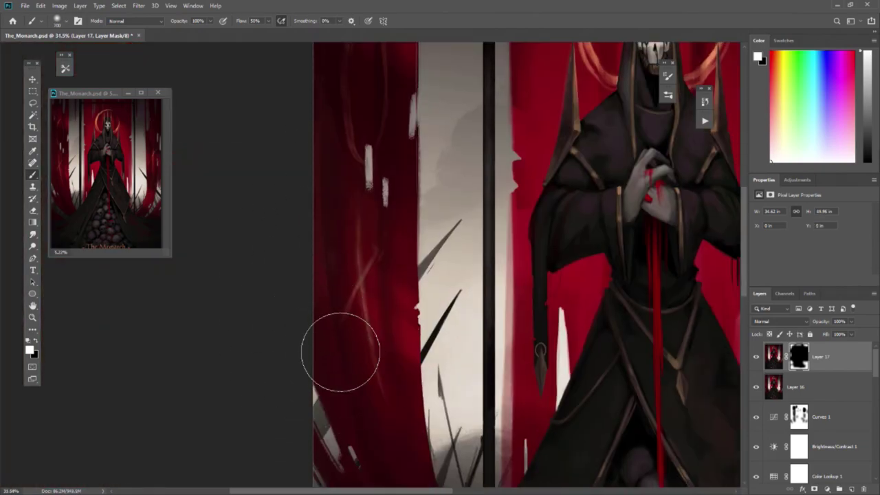
pyautogui.scroll(-3, 340, 352)
pyautogui.hscroll(5, 420, 377)
pyautogui.hscroll(2, 674, 304)
pyautogui.scroll(-5, 623, 377)
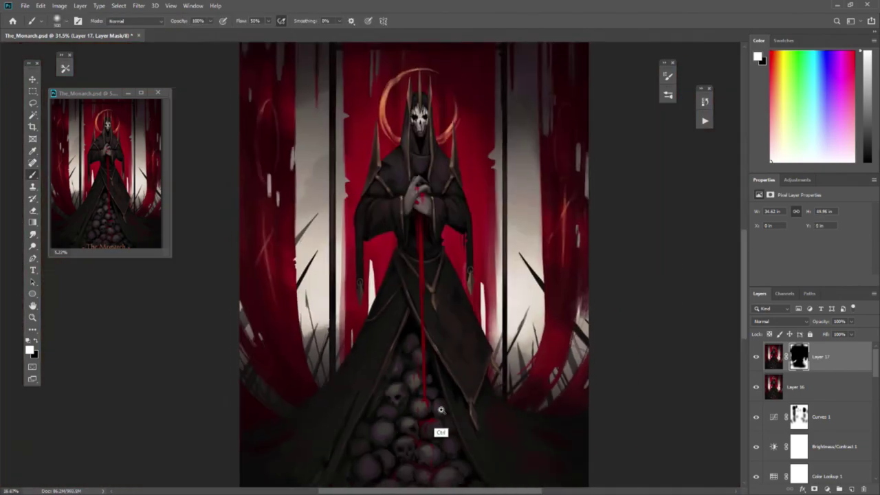
pyautogui.scroll(5, 309, 167)
pyautogui.scroll(-5, 373, 320)
pyautogui.scroll(2, 433, 388)
pyautogui.scroll(10, 433, 388)
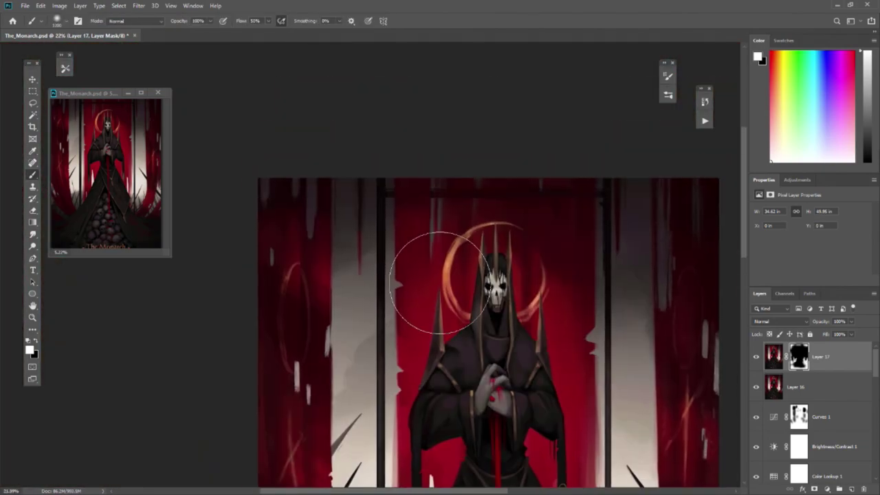
pyautogui.scroll(2, 532, 306)
# - Swap the painting colour to black and undo the extra empty layer
pyautogui.press('x')
pyautogui.hotkey('ctrl', 'shift', 'alt', 'n')
pyautogui.scroll(3, 313, 211)
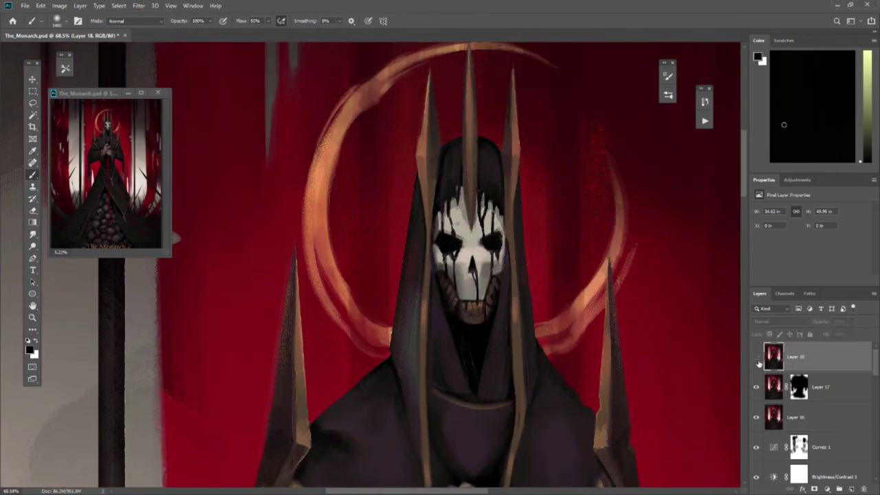
pyautogui.hotkey('ctrl', 'z')
pyautogui.hscroll(-3, 609, 314)
pyautogui.hscroll(1, 530, 367)
pyautogui.scroll(-5, 509, 235)
# - Add a Color Balance adjustment layer with Cyan-Red shifted toward Red
pyautogui.click(827, 488)
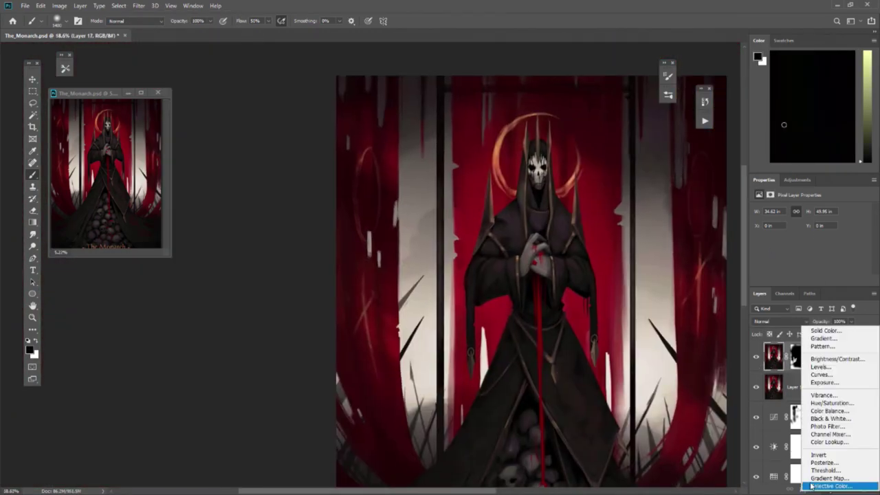
pyautogui.click(811, 407)
pyautogui.moveTo(798, 229); pyautogui.dragTo(806, 231)
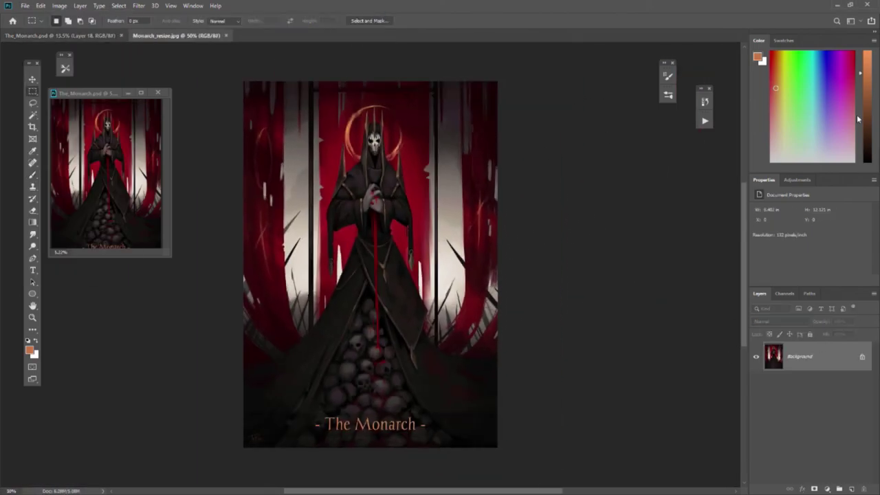
# - Save The Monarch artwork file
pyautogui.click(25, 6)
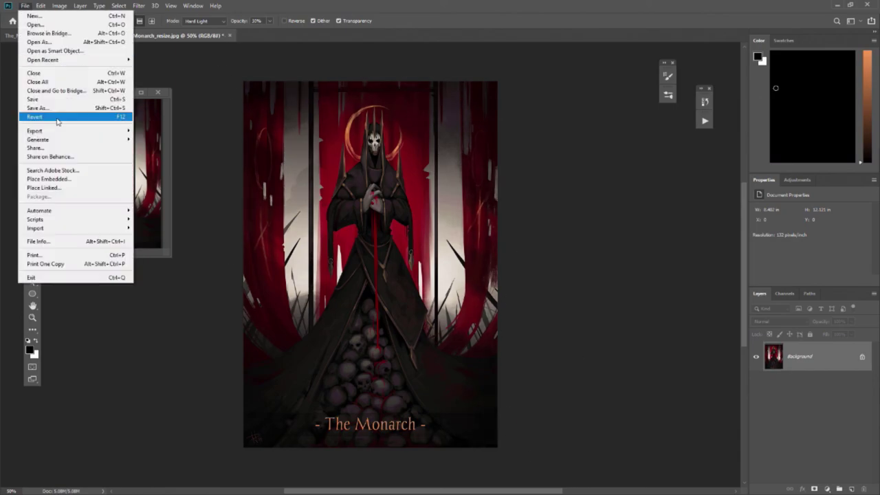
pyautogui.click(34, 114)
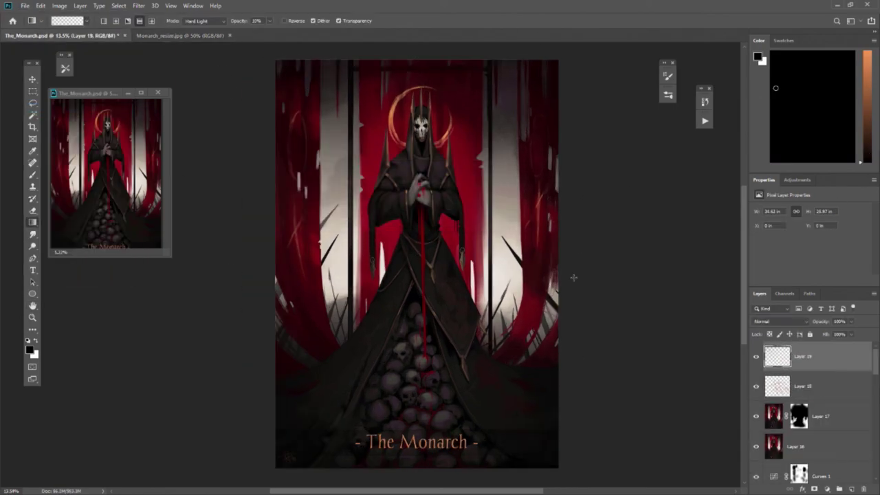
pyautogui.hotkey('ctrl', 's')
# - Hide all panels to view the finished artwork full-screen
pyautogui.scroll(-2, 556, 469)
pyautogui.scroll(2, 556, 421)
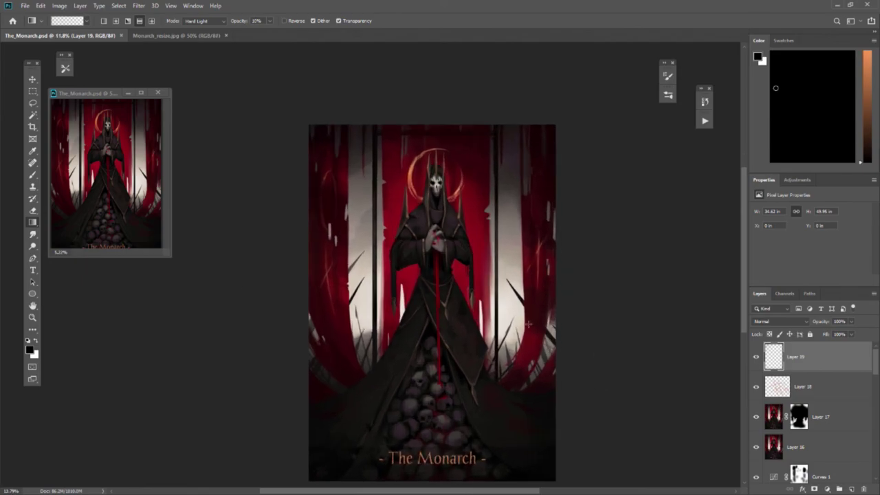
pyautogui.scroll(2, 620, 287)
pyautogui.press('Tab')
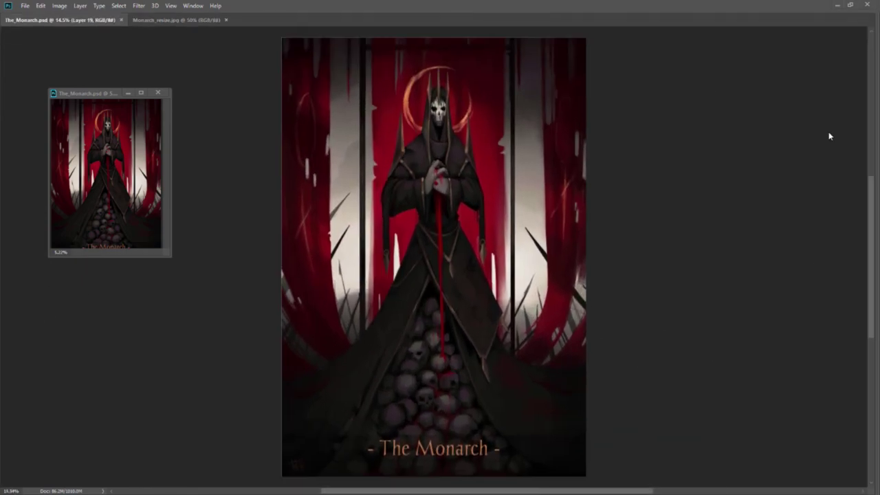